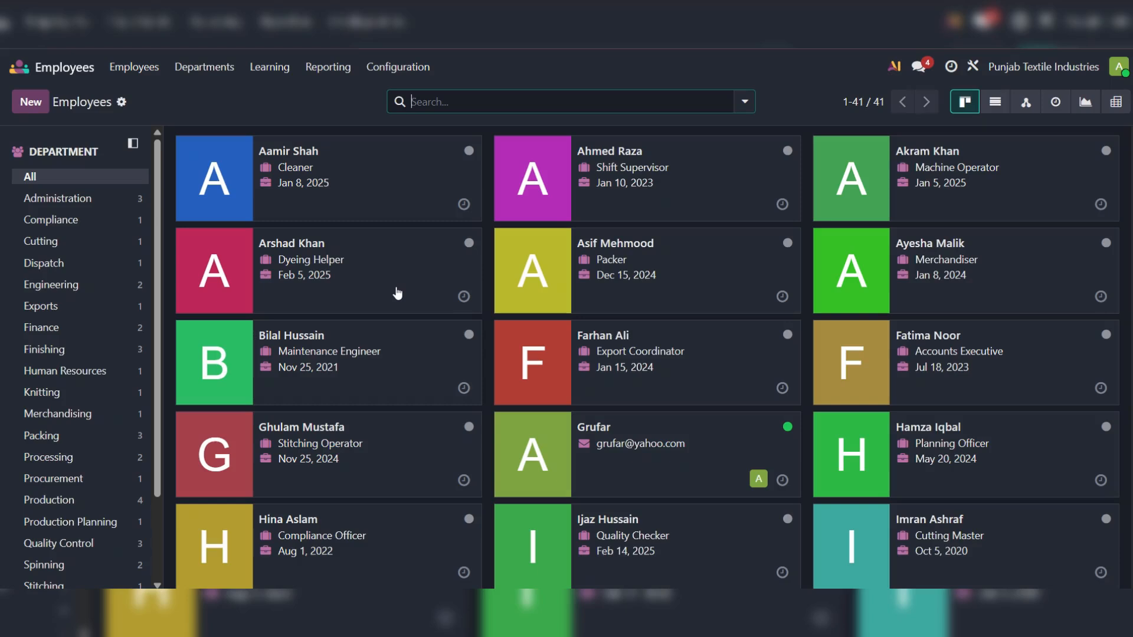
Show the employees as a list grouped by Employee Type and expand the Employee group.
click(995, 101)
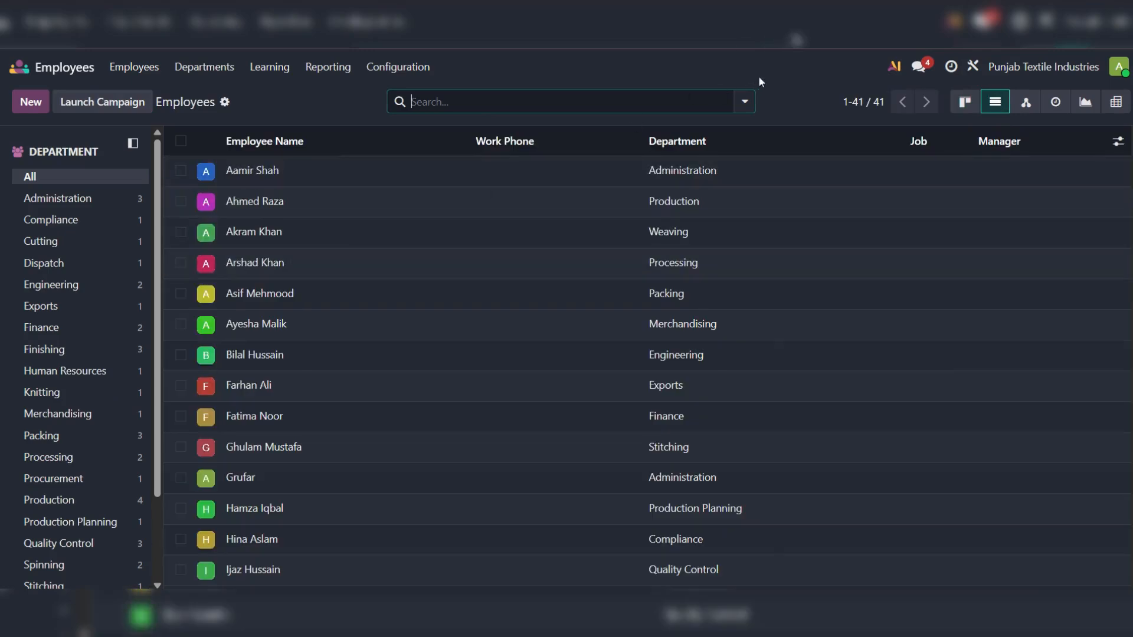
click(746, 102)
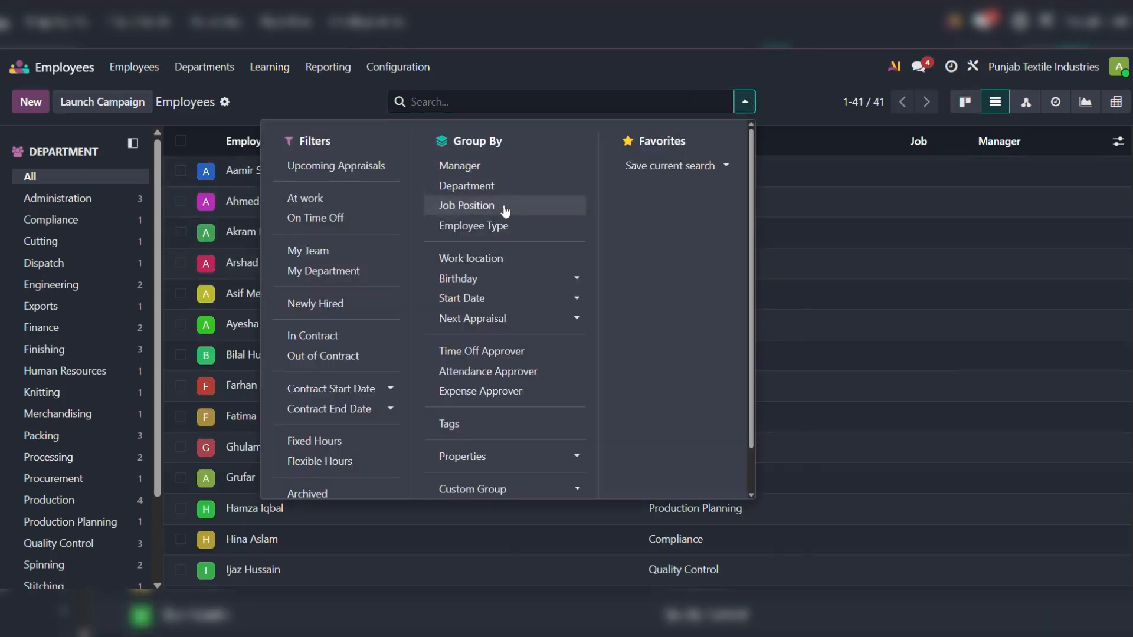
click(503, 224)
click(332, 104)
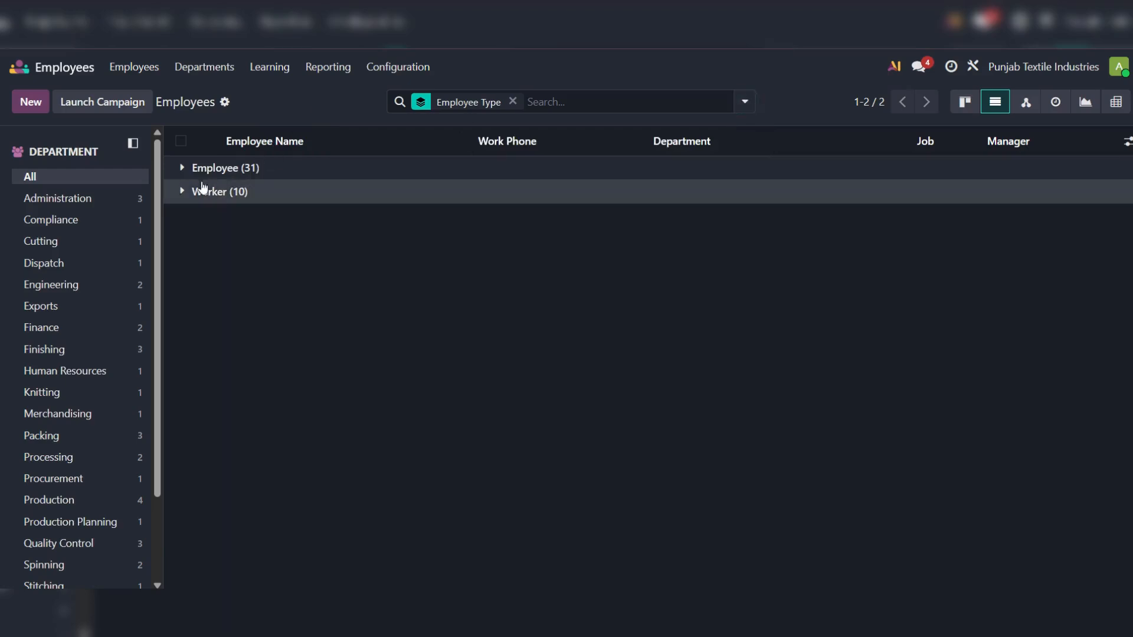
click(181, 170)
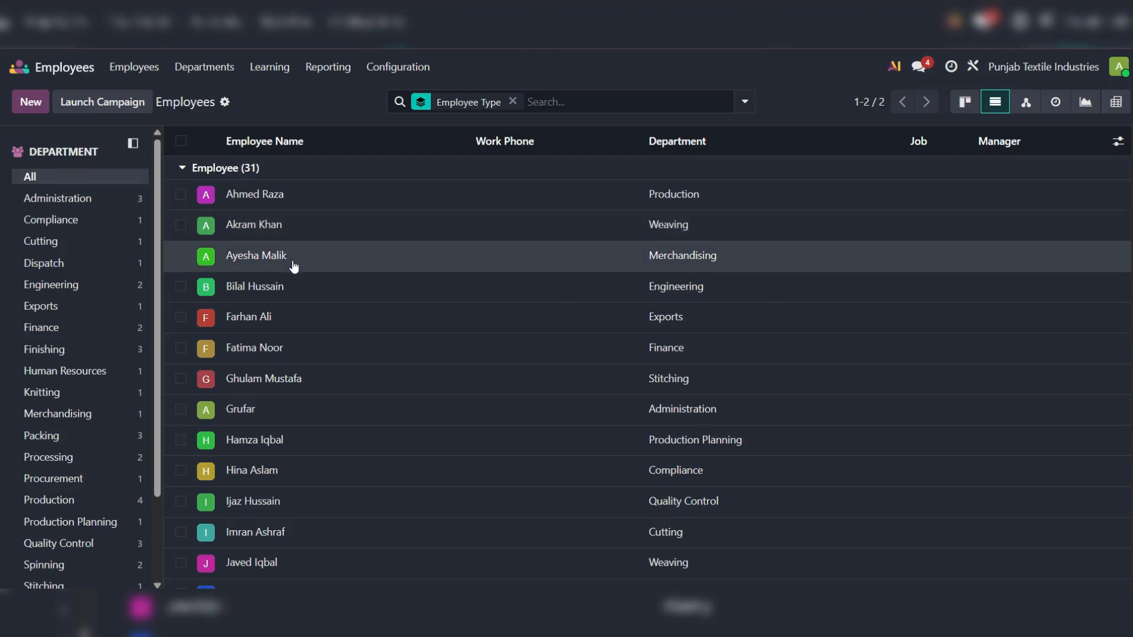
click(181, 255)
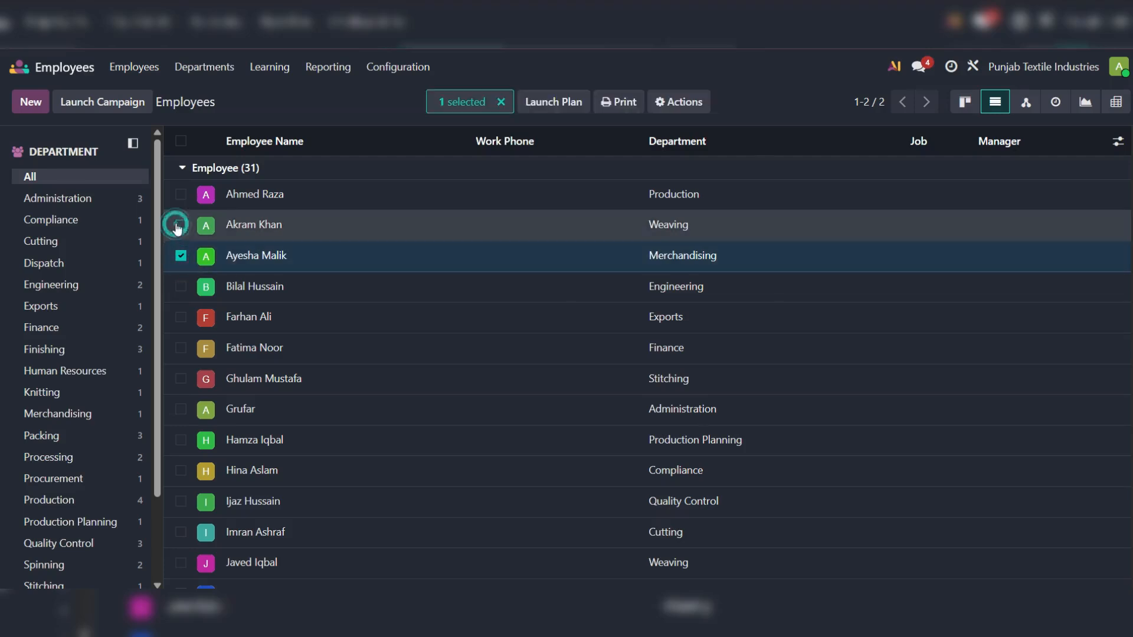
click(178, 226)
click(181, 194)
click(181, 224)
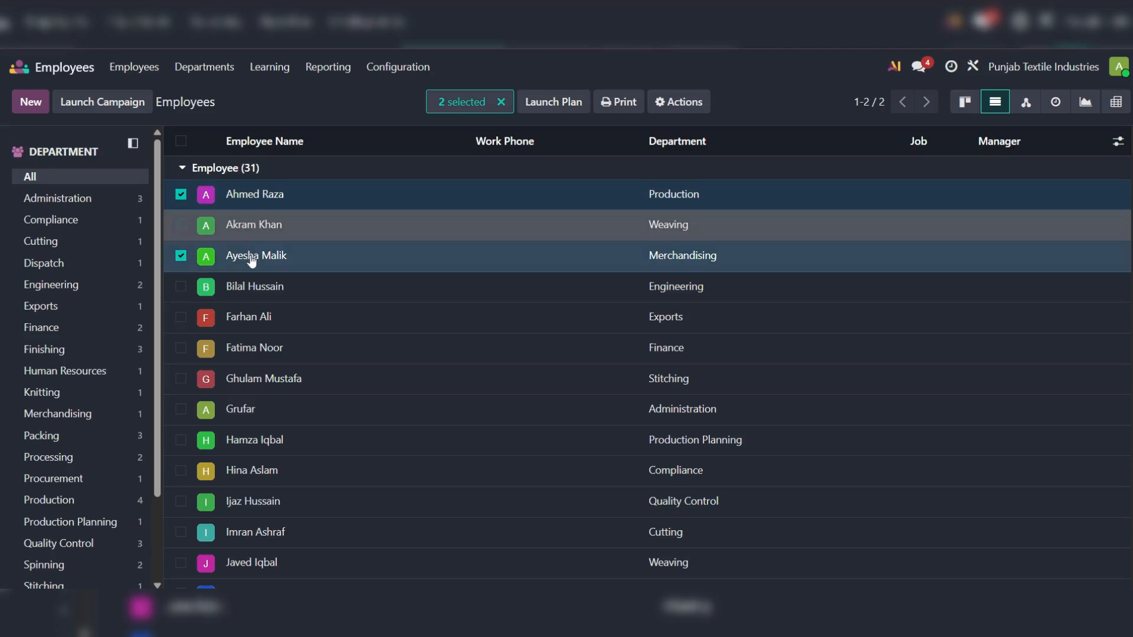
click(180, 257)
click(180, 196)
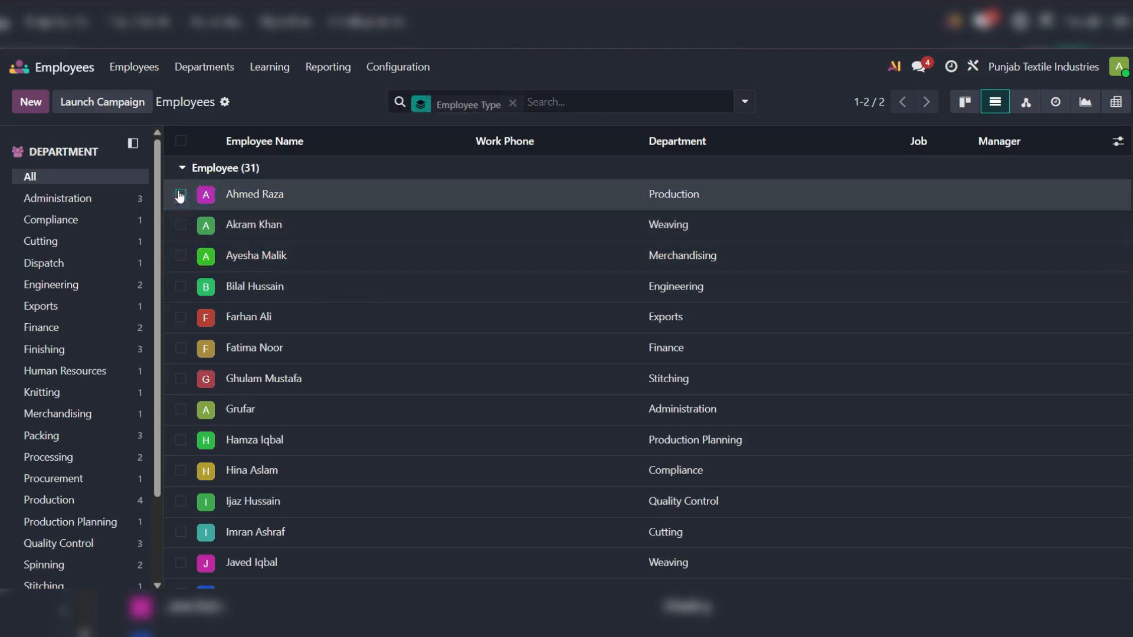
Switch to the Accounting app and open its Chart of Accounts.
click(18, 67)
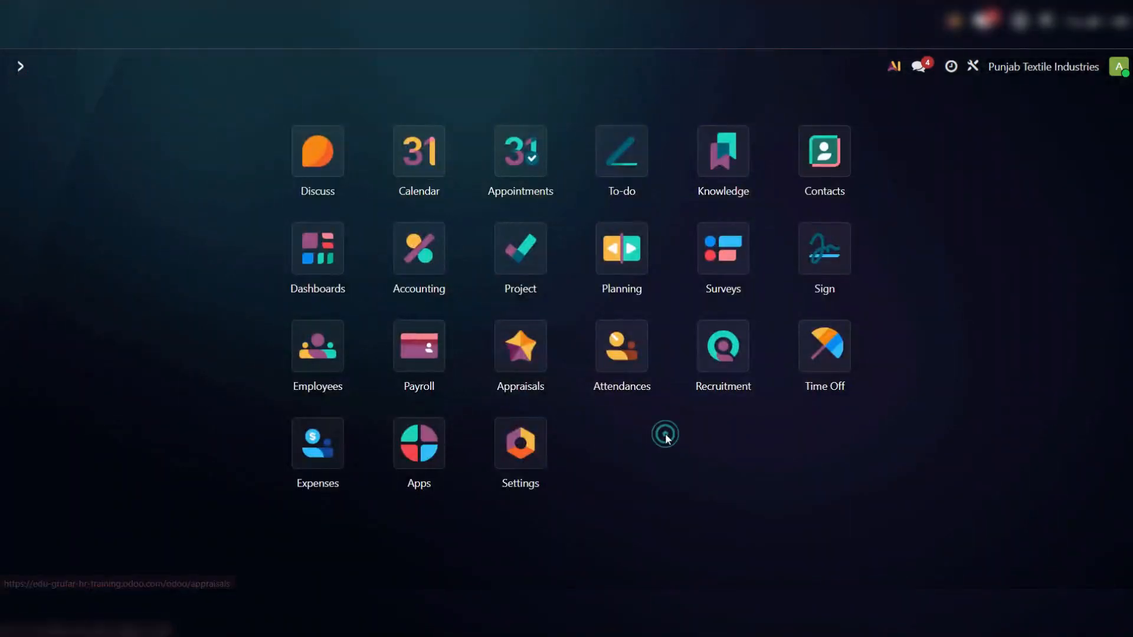
click(416, 266)
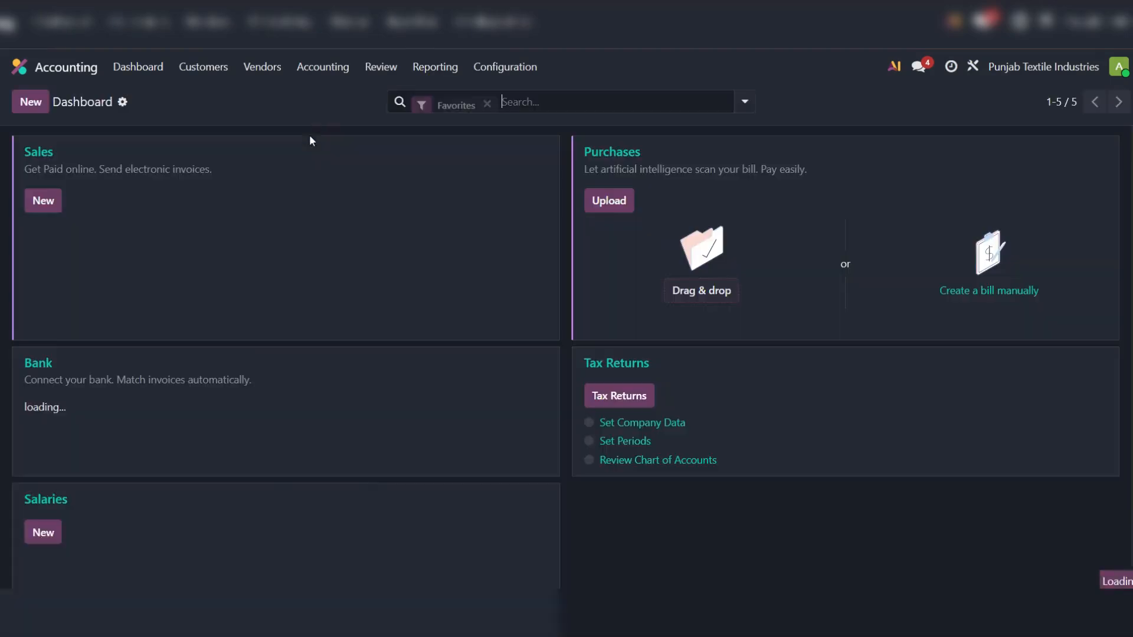
click(495, 70)
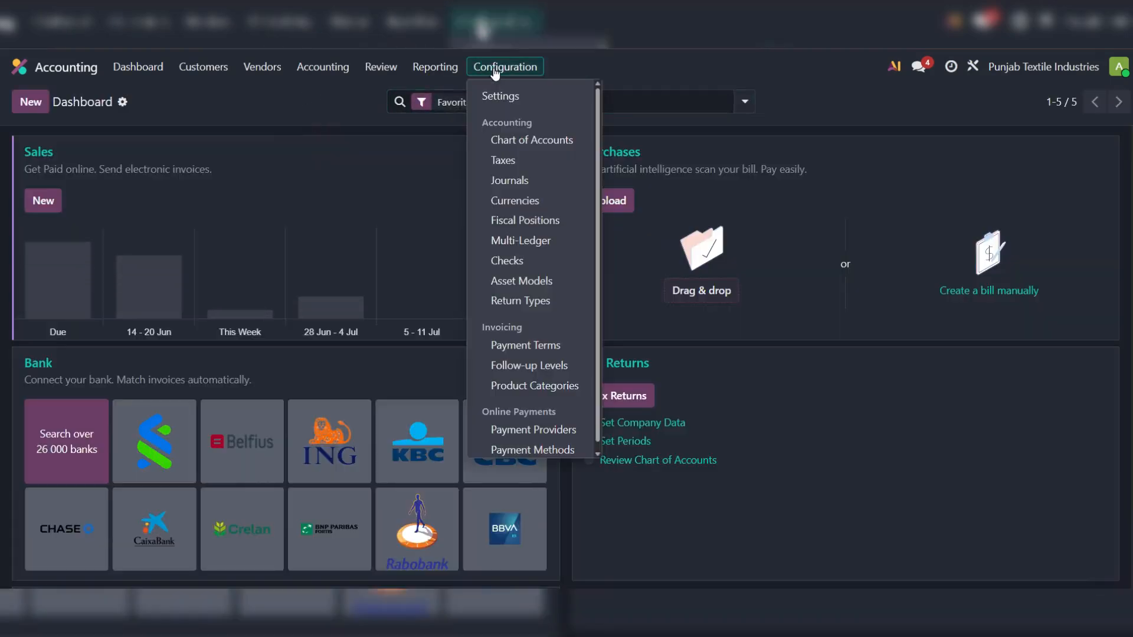
click(544, 142)
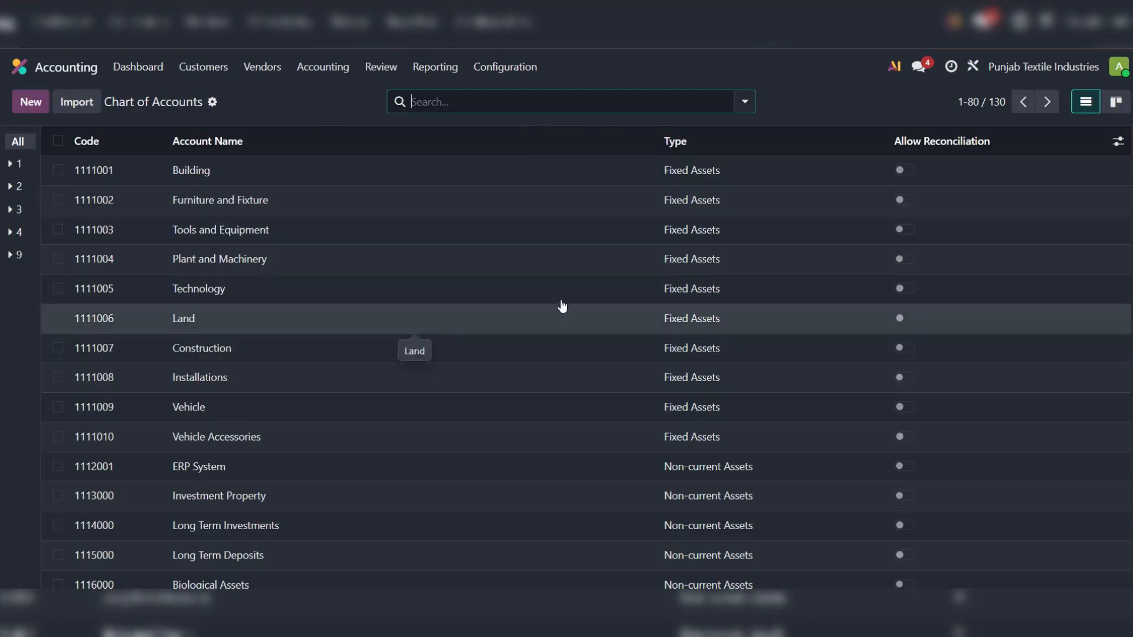
Filter the chart of accounts to Payable accounts only, without any grouping by account type.
click(744, 107)
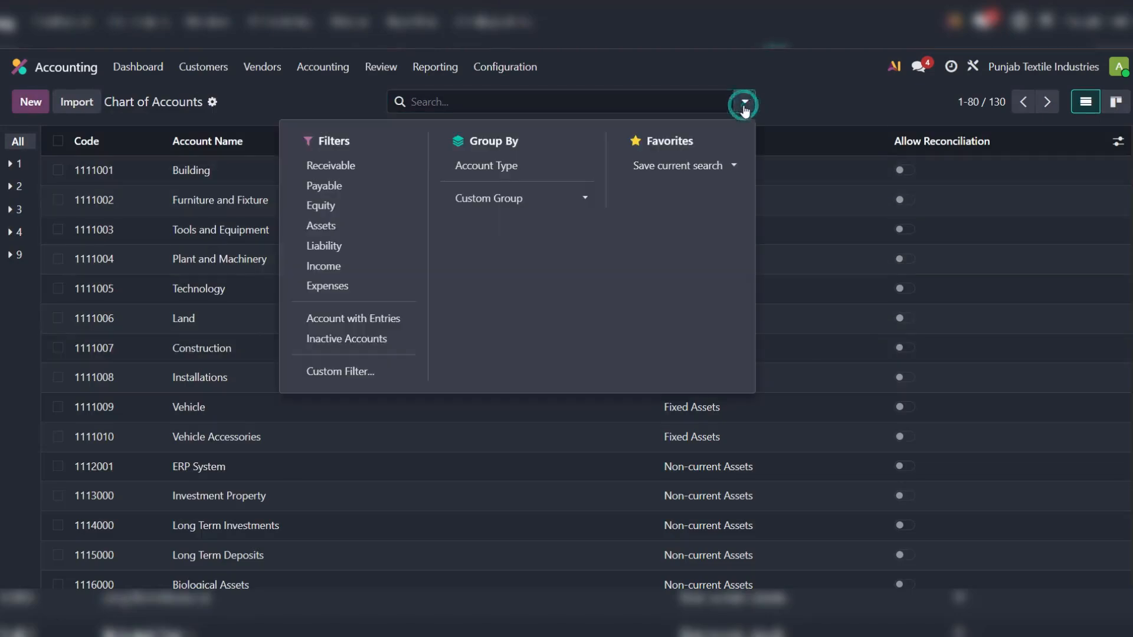
click(537, 167)
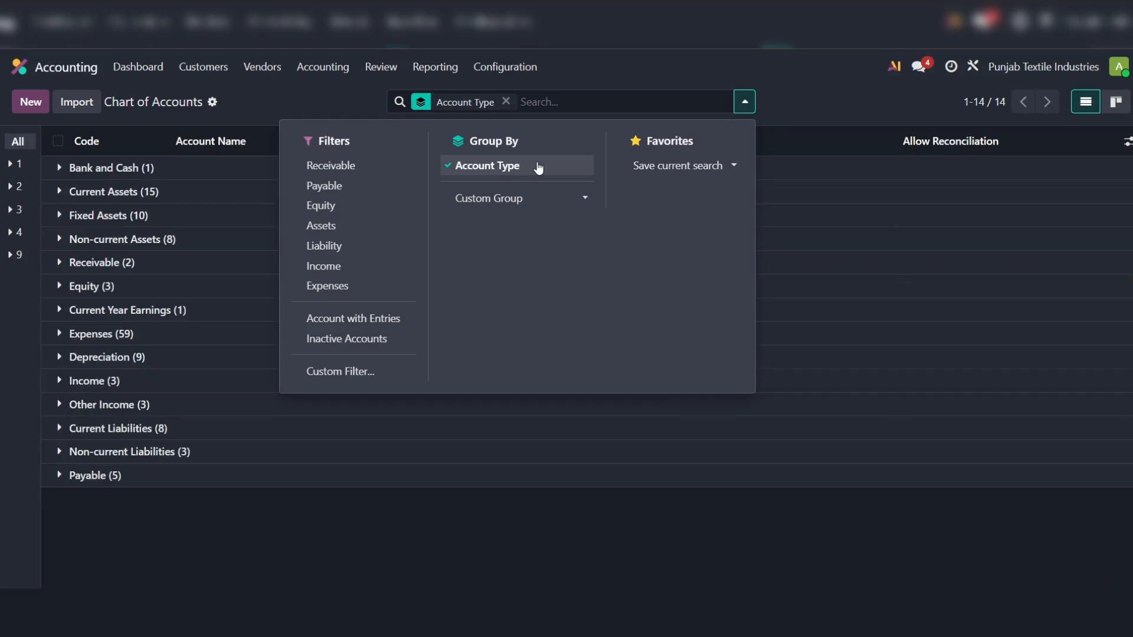
click(538, 168)
click(330, 185)
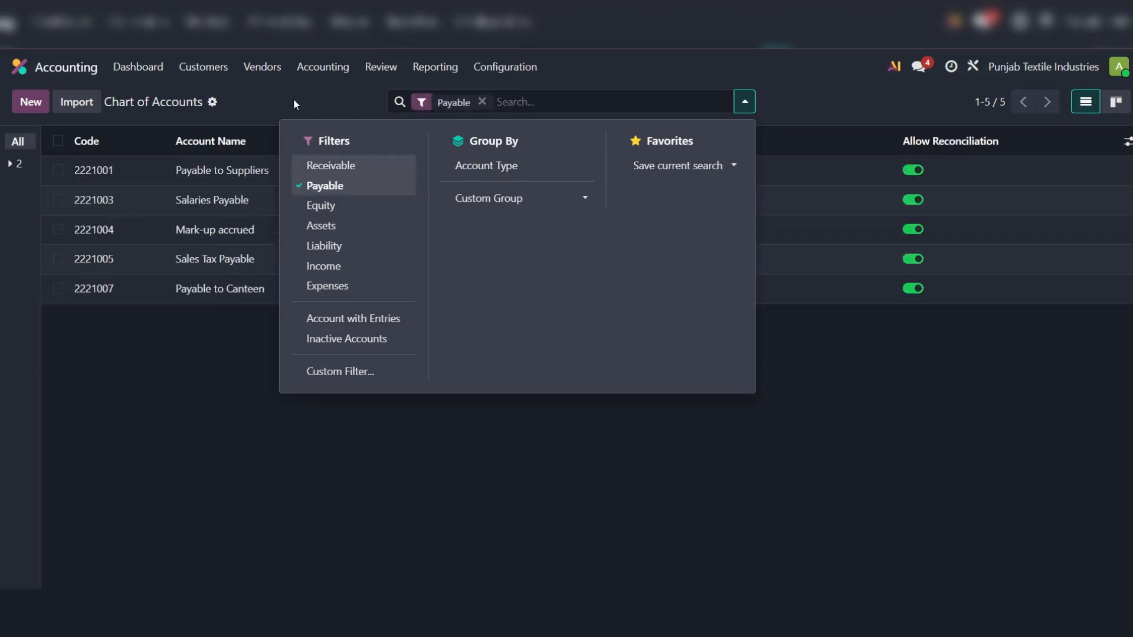
click(289, 97)
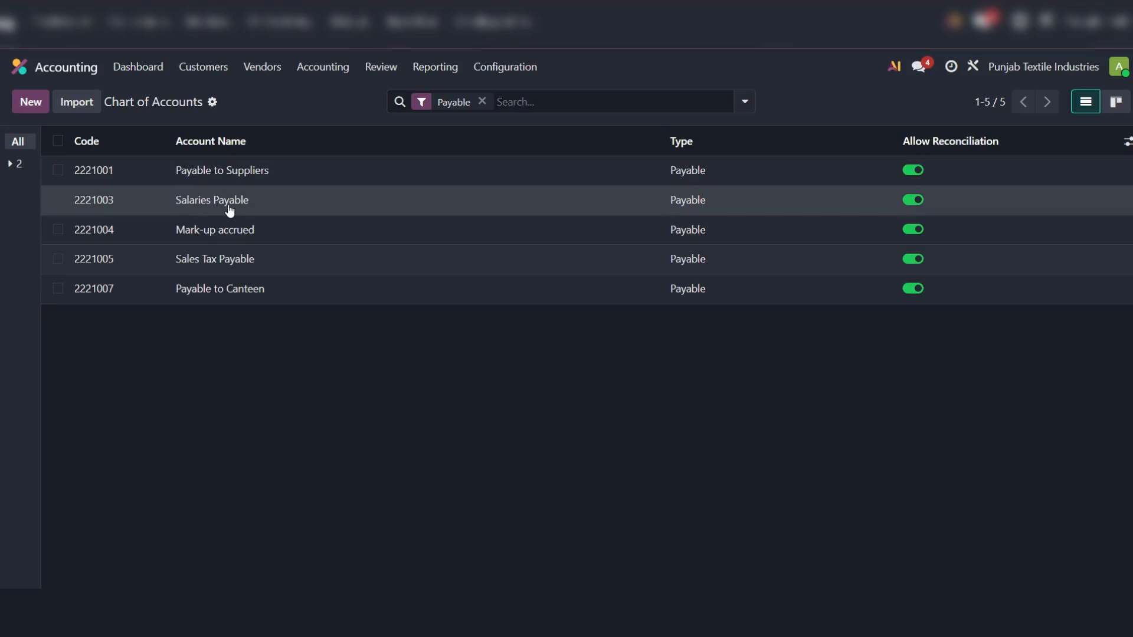
In the Contacts app, set the second listed contact's Account Payable to 2221003 Salaries Payable and save the record.
click(16, 69)
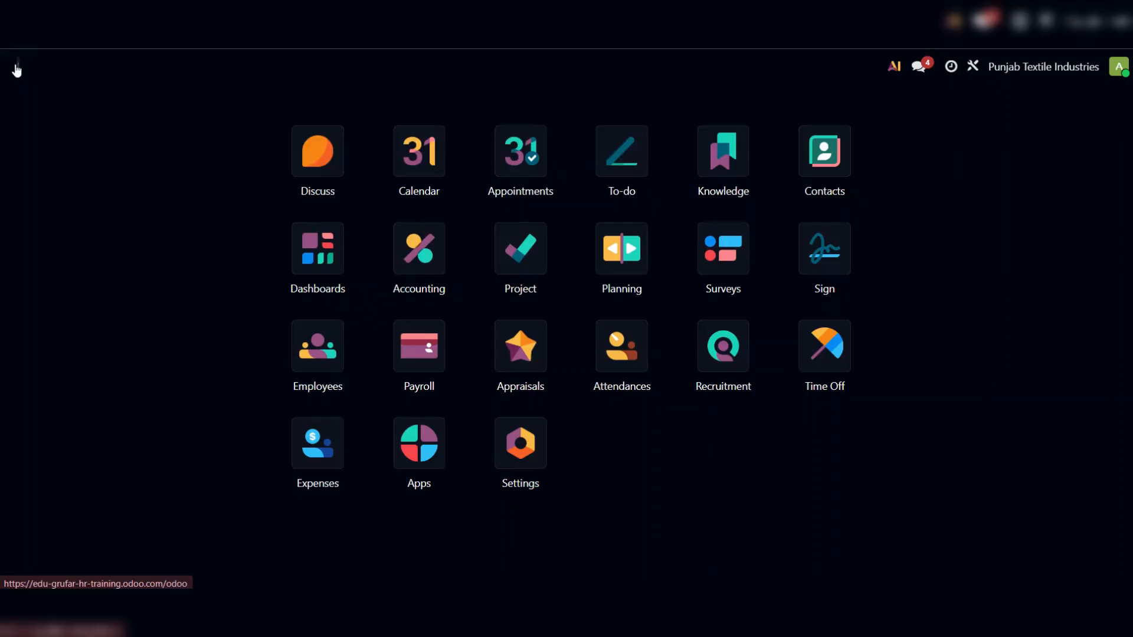
click(831, 178)
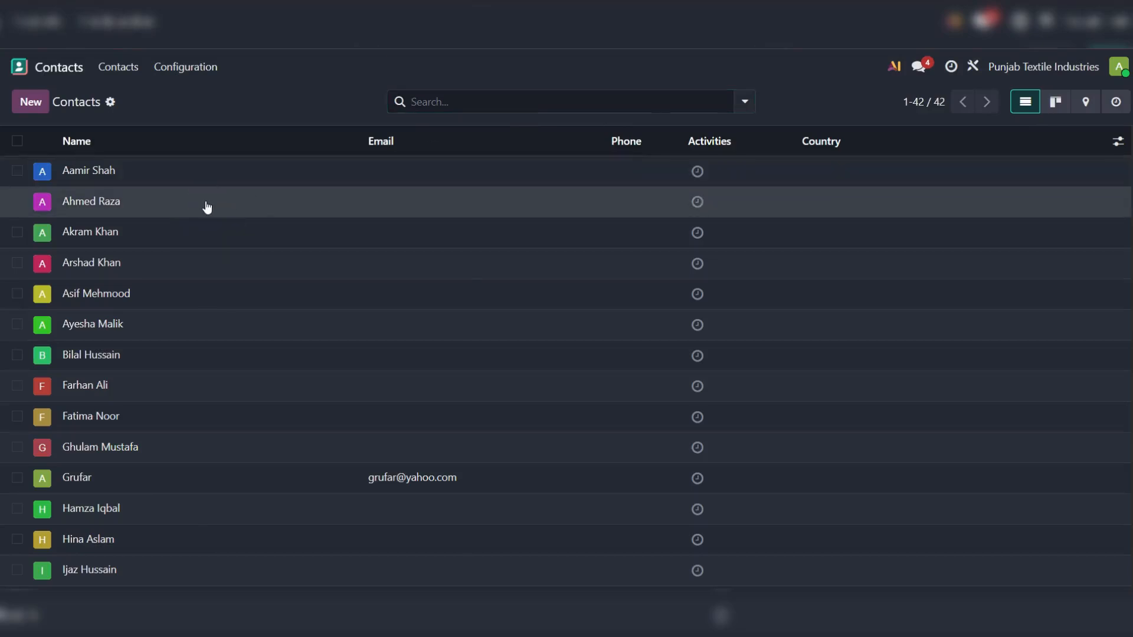
click(206, 207)
click(229, 401)
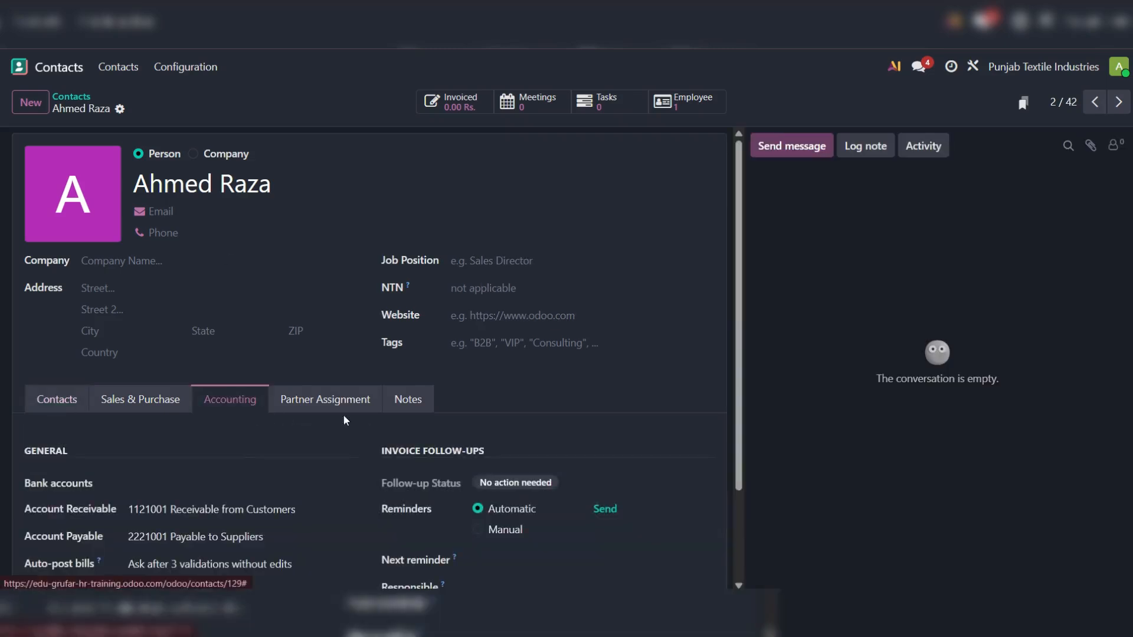
scroll(278, 427, down, 2)
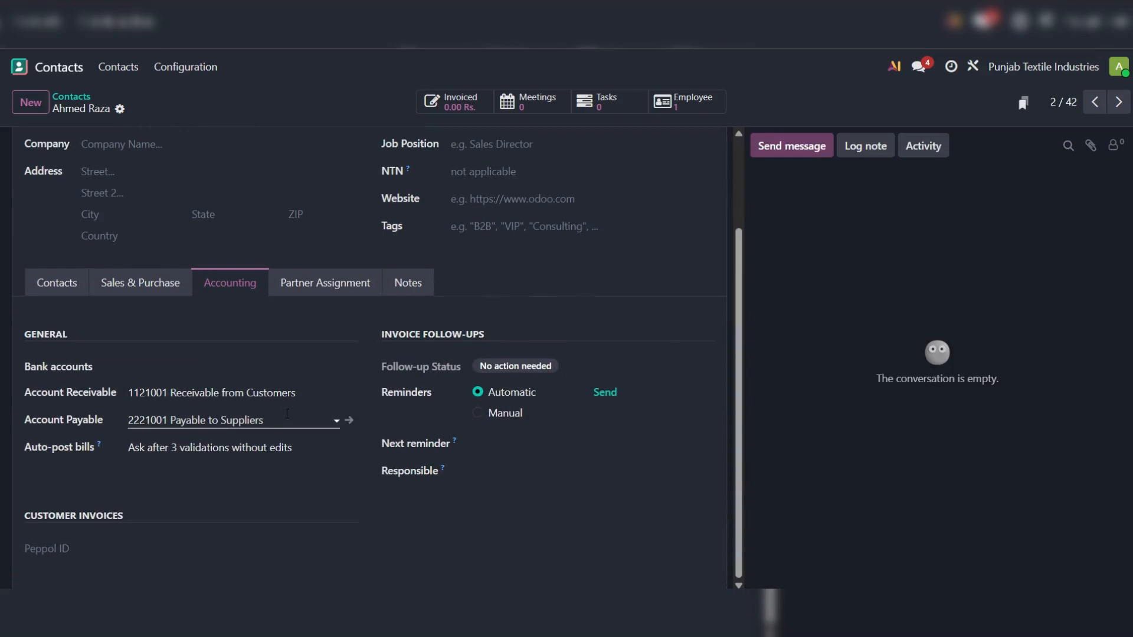
click(291, 417)
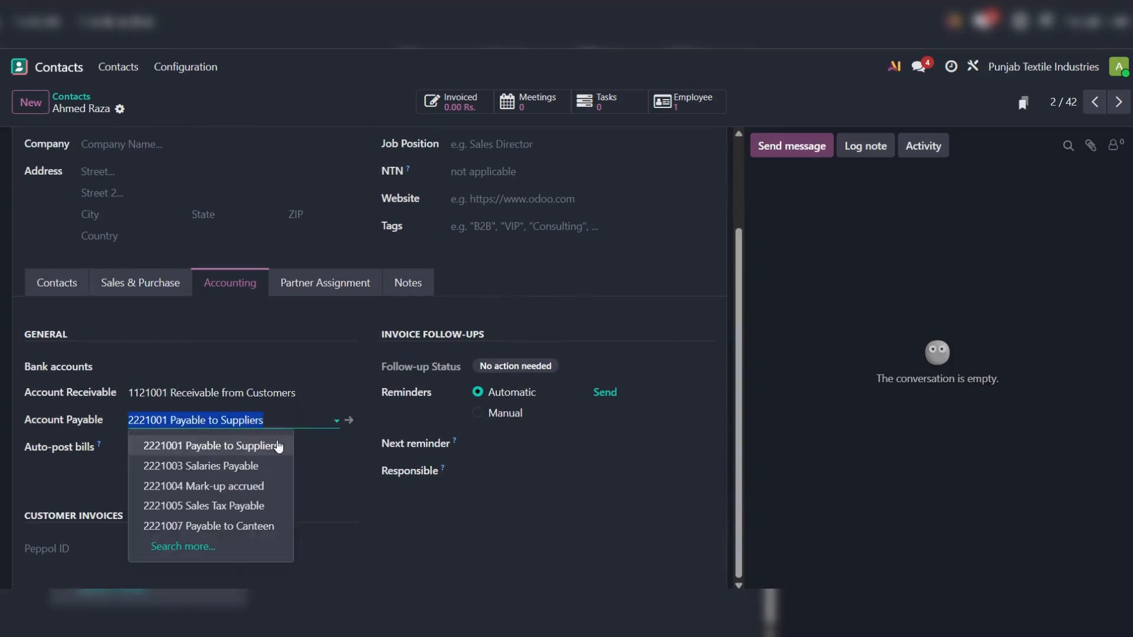
click(248, 466)
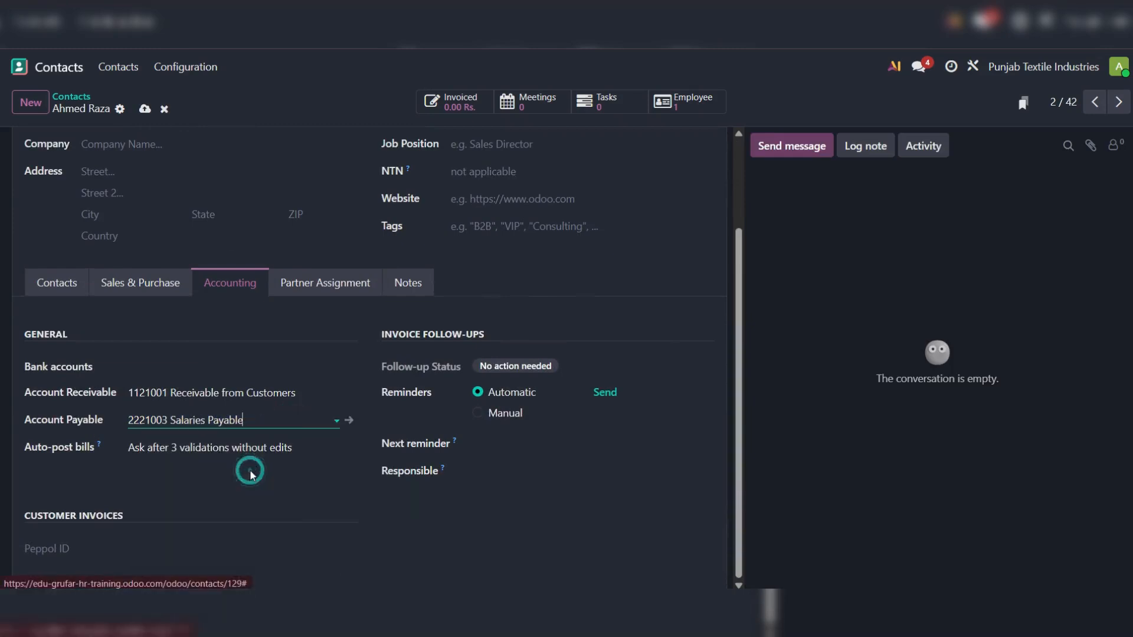
click(145, 110)
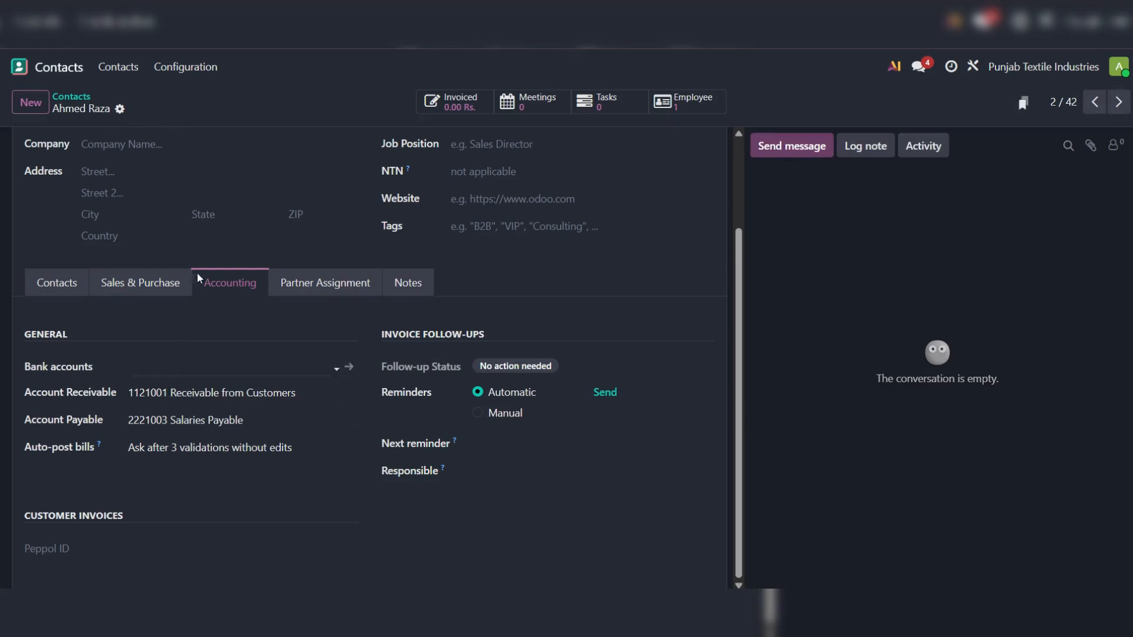
Find the Merchandising employee's contact by first name, set its Account Payable to 2221003 Salaries Payable and save it.
scroll(212, 230, up, 3)
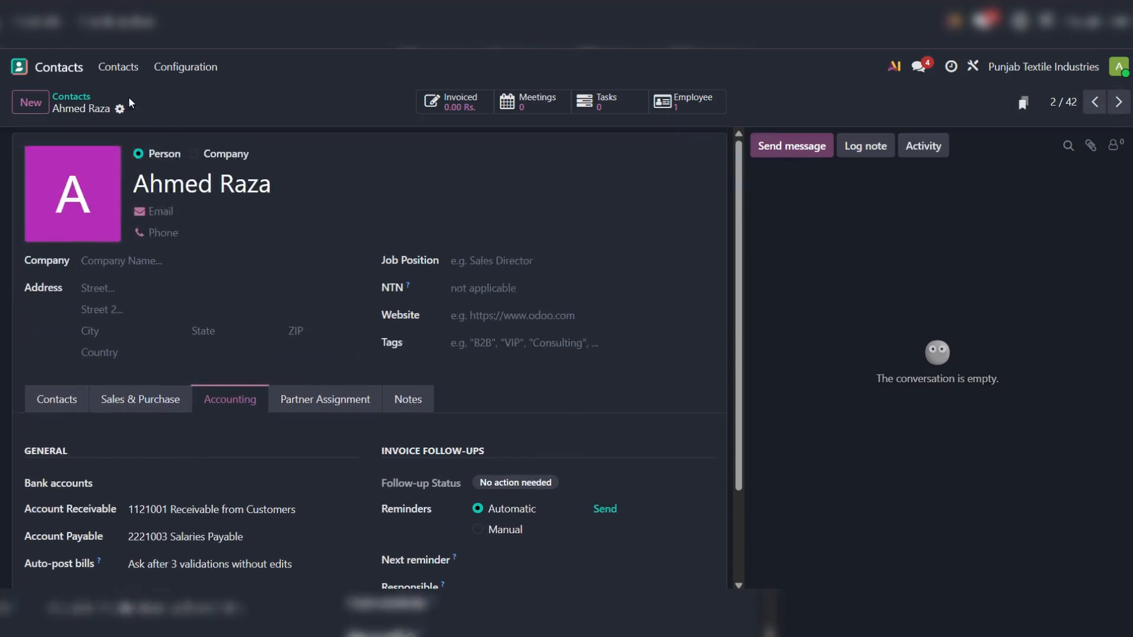
click(72, 97)
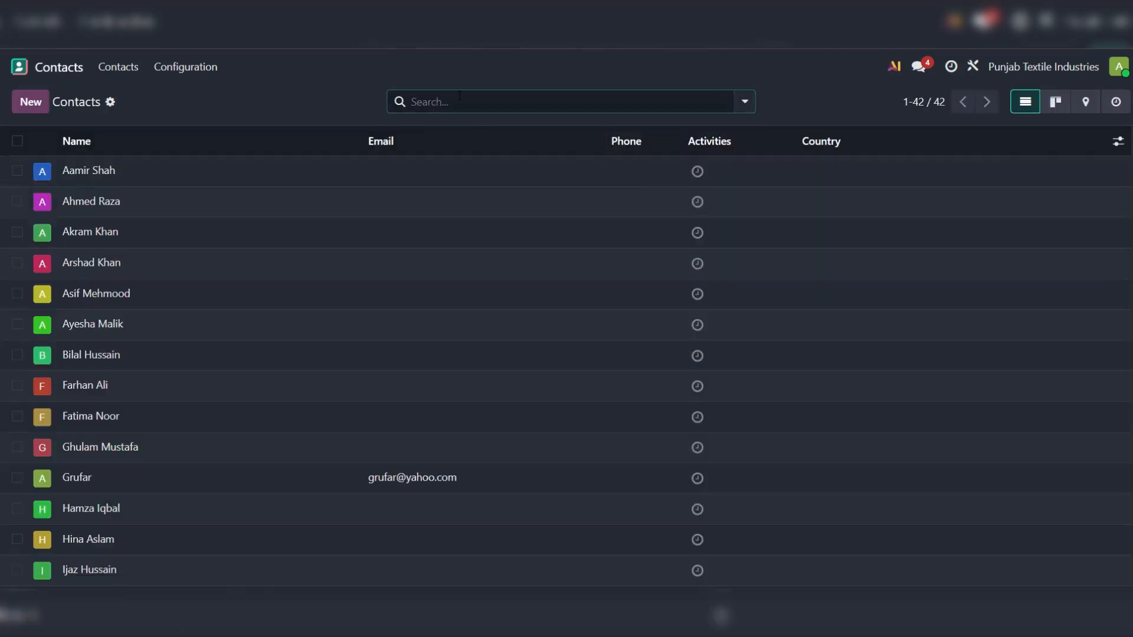
text(ayesha)
key(Return)
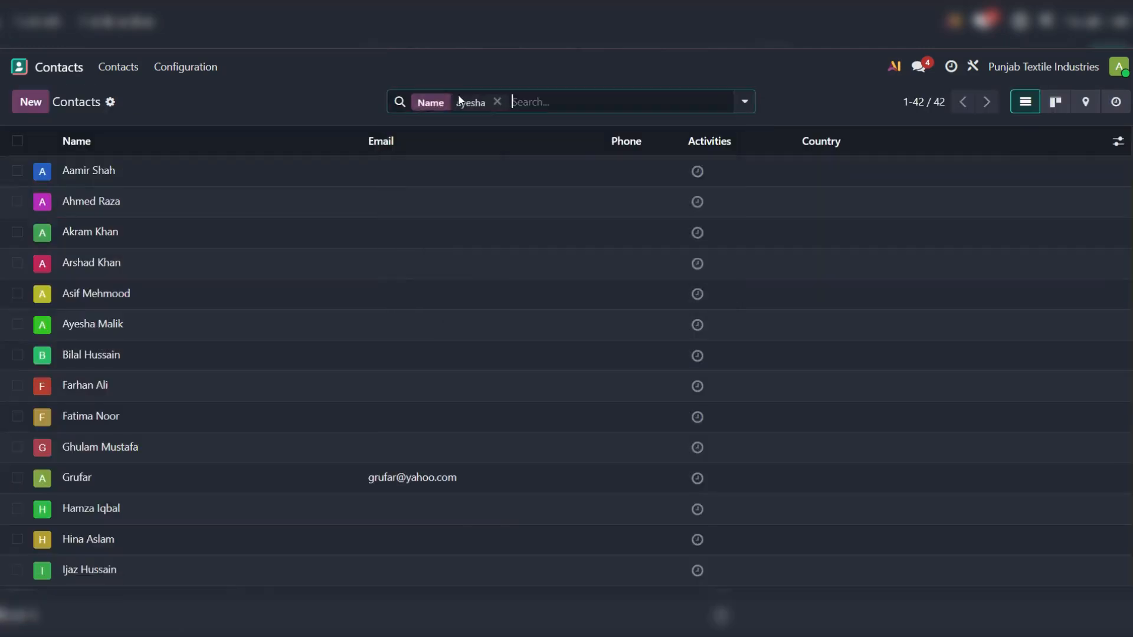
click(136, 170)
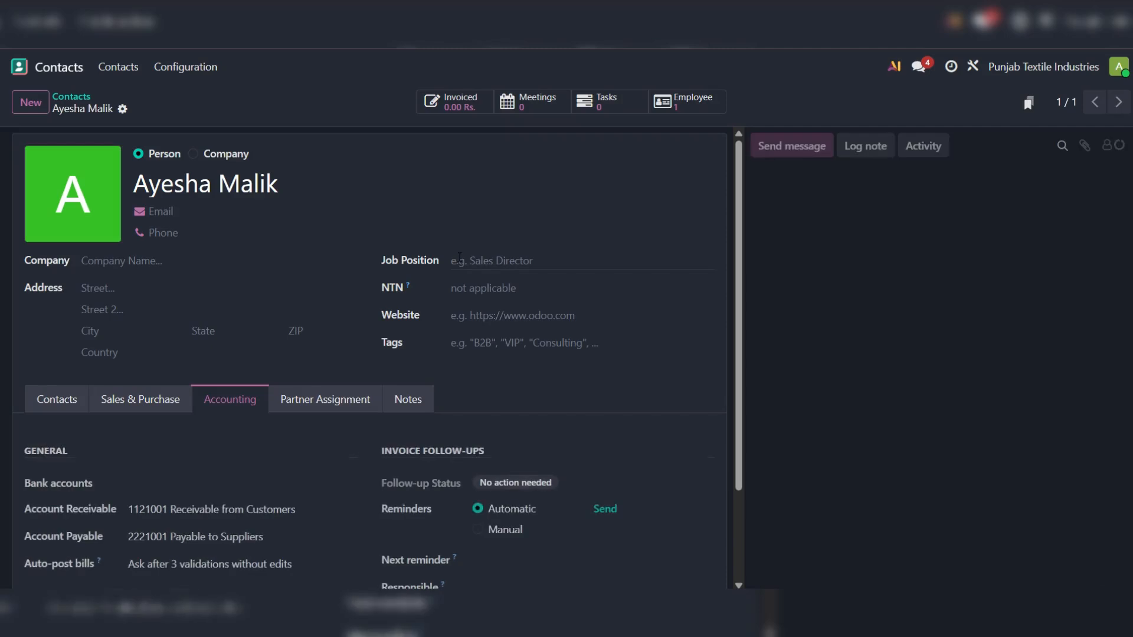
scroll(294, 296, down, 1)
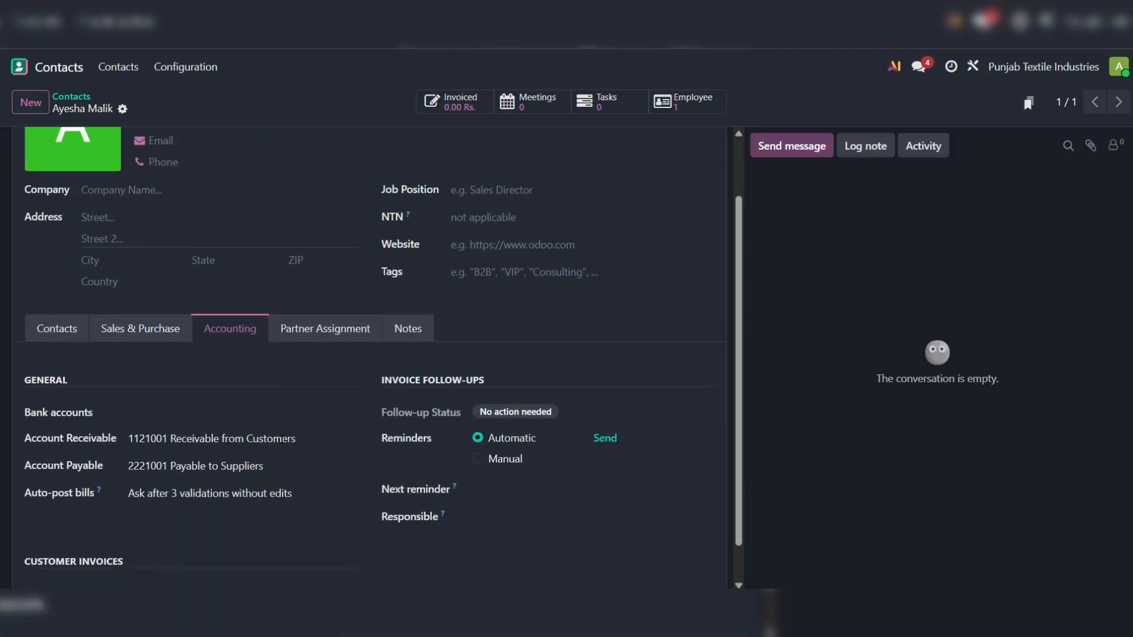
click(277, 460)
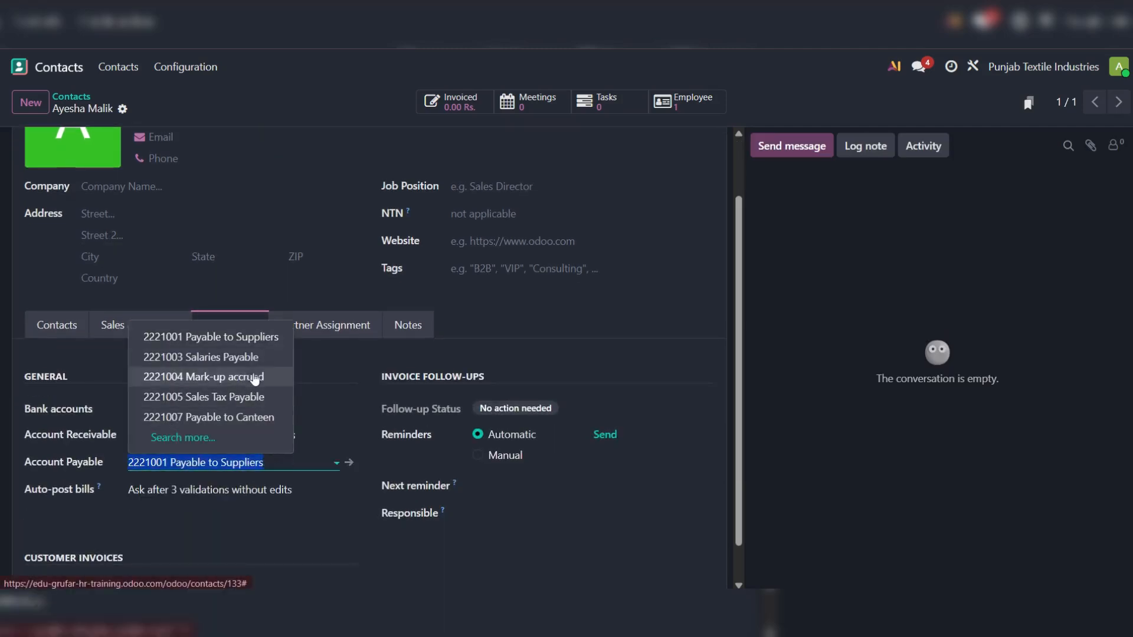
click(248, 357)
click(147, 109)
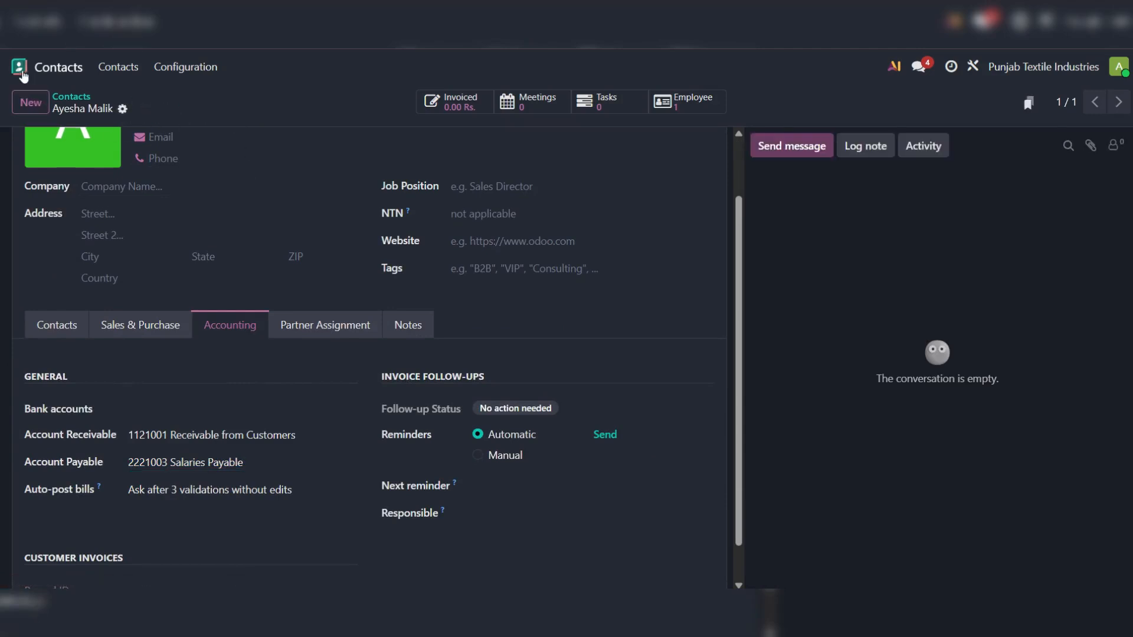
Switch to the Accounting app and start a new vendor bill.
click(20, 68)
click(652, 444)
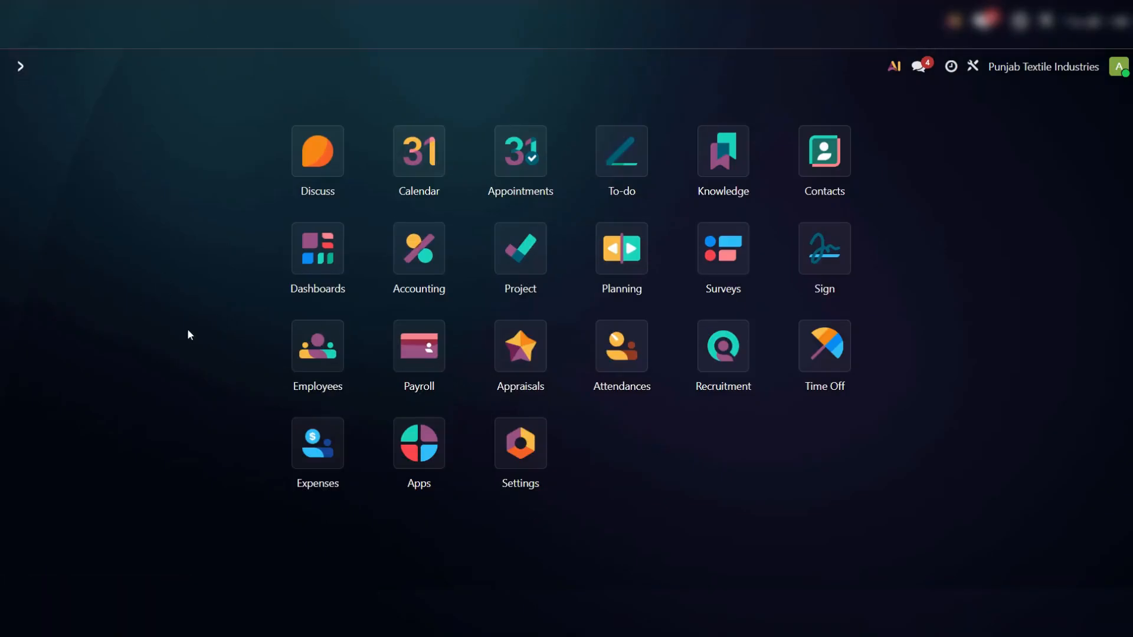
click(414, 251)
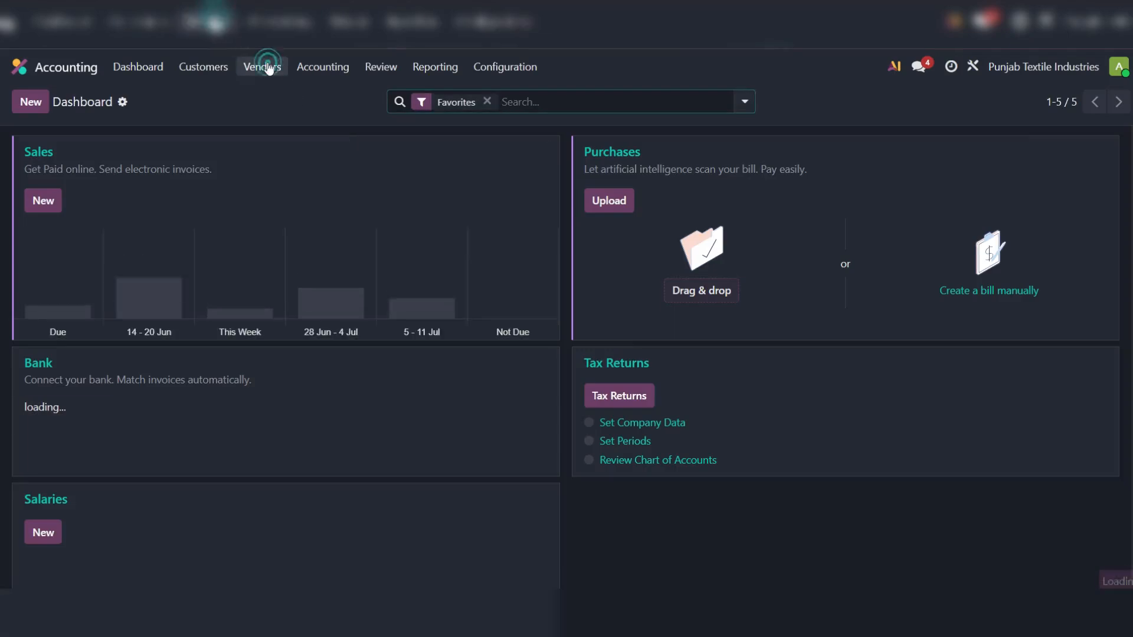
click(267, 68)
click(274, 95)
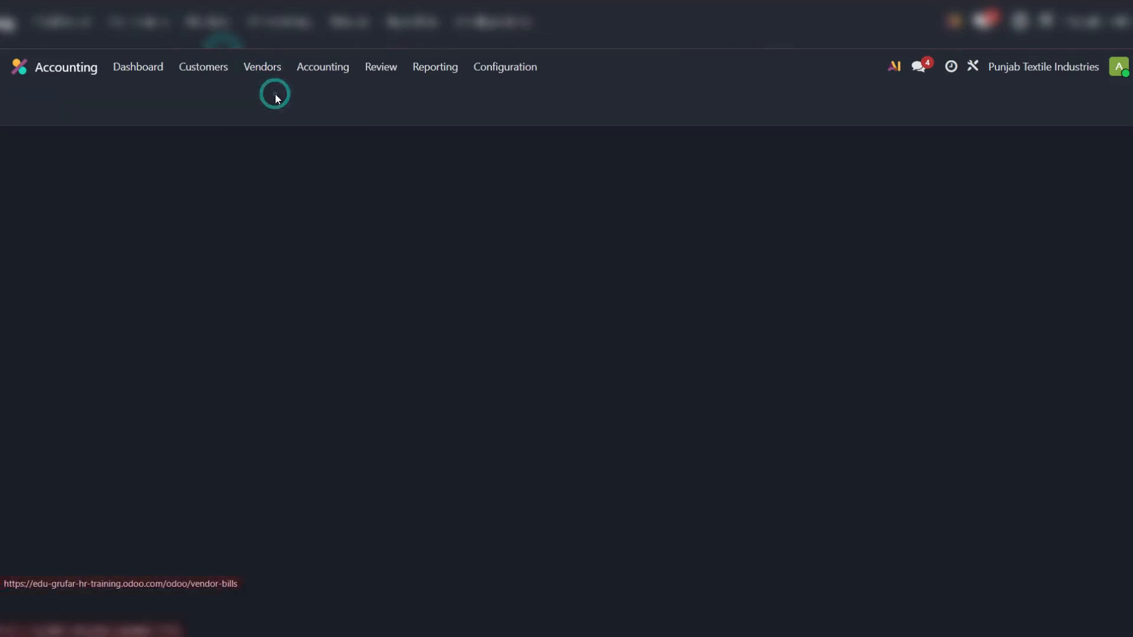
click(28, 101)
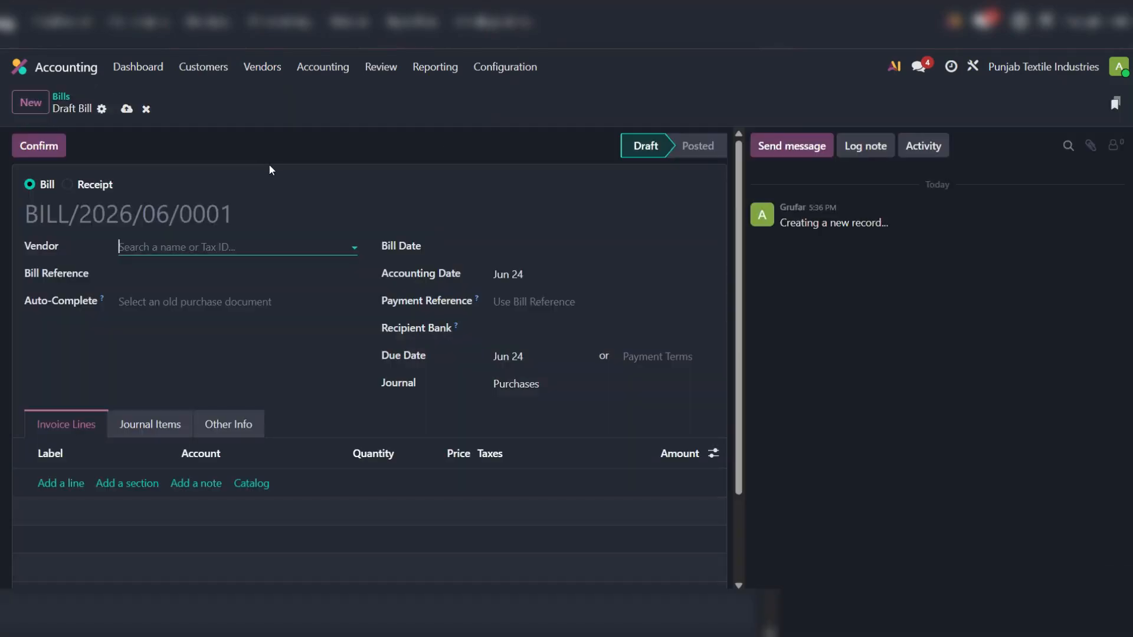
Select the employee as the bill's vendor by first name, enter the bill reference "Dec-25 Advance Payment" and try to save the draft.
text(ahmed)
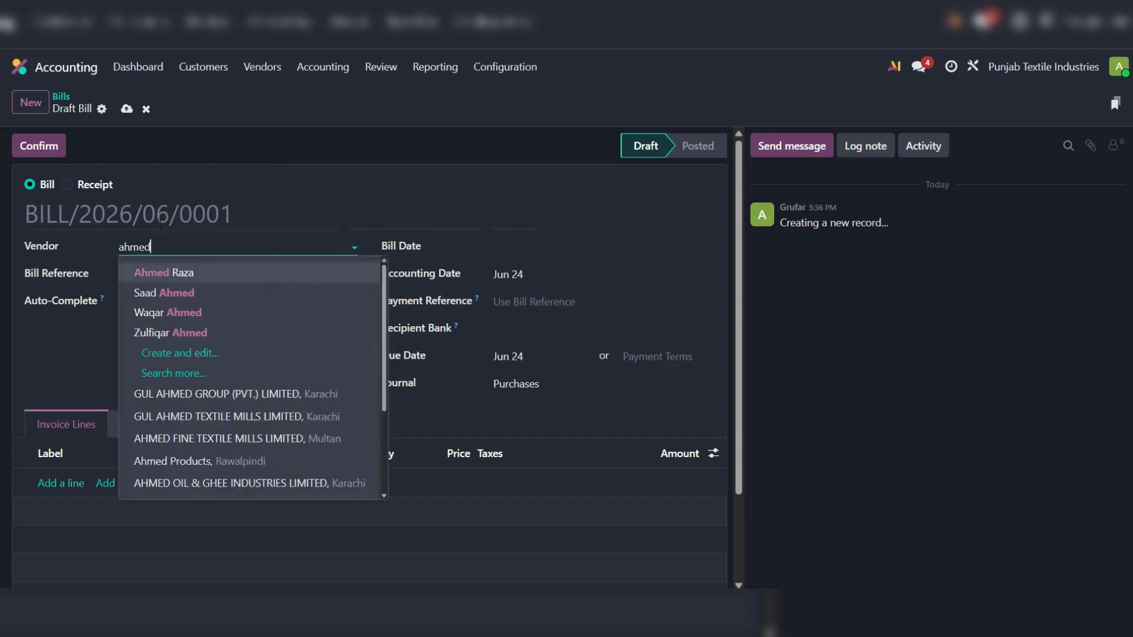
click(224, 272)
click(140, 279)
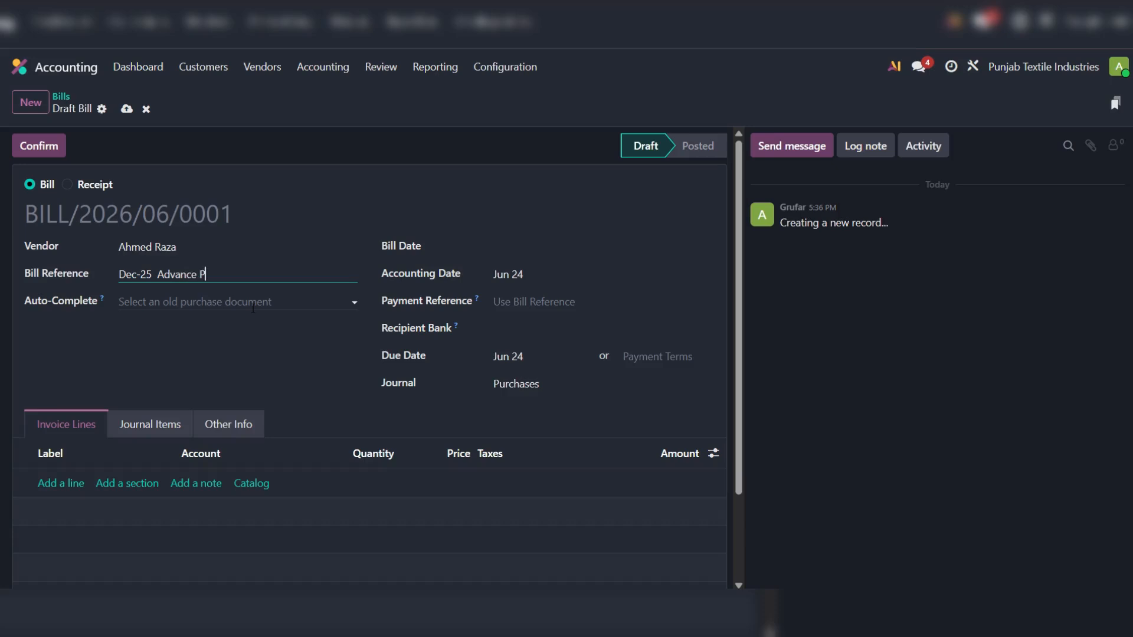
click(242, 123)
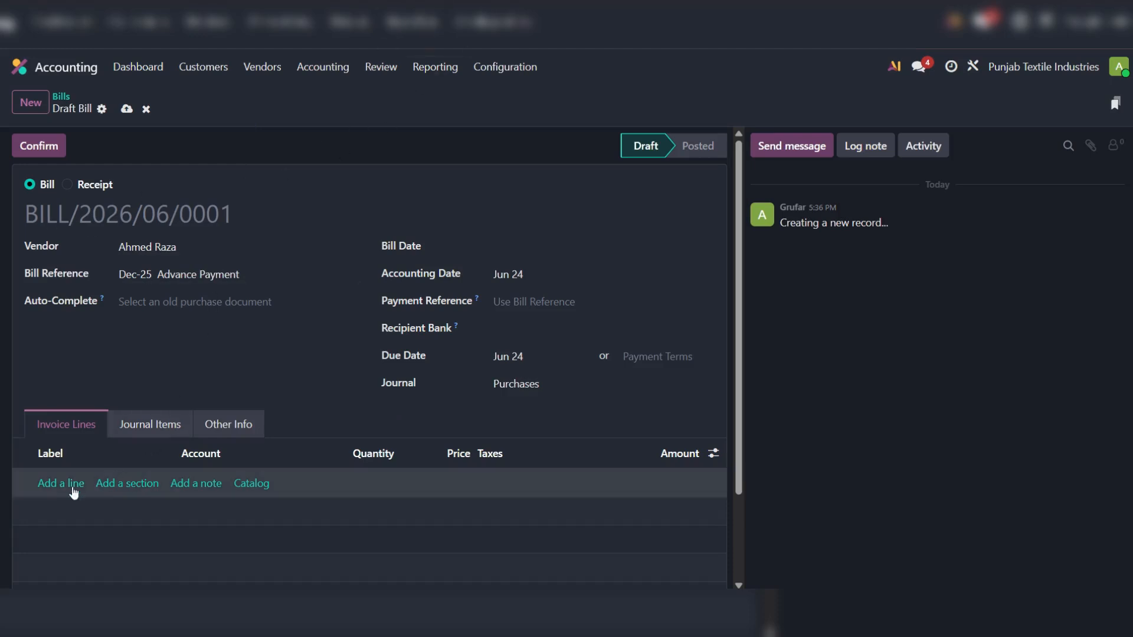
click(126, 109)
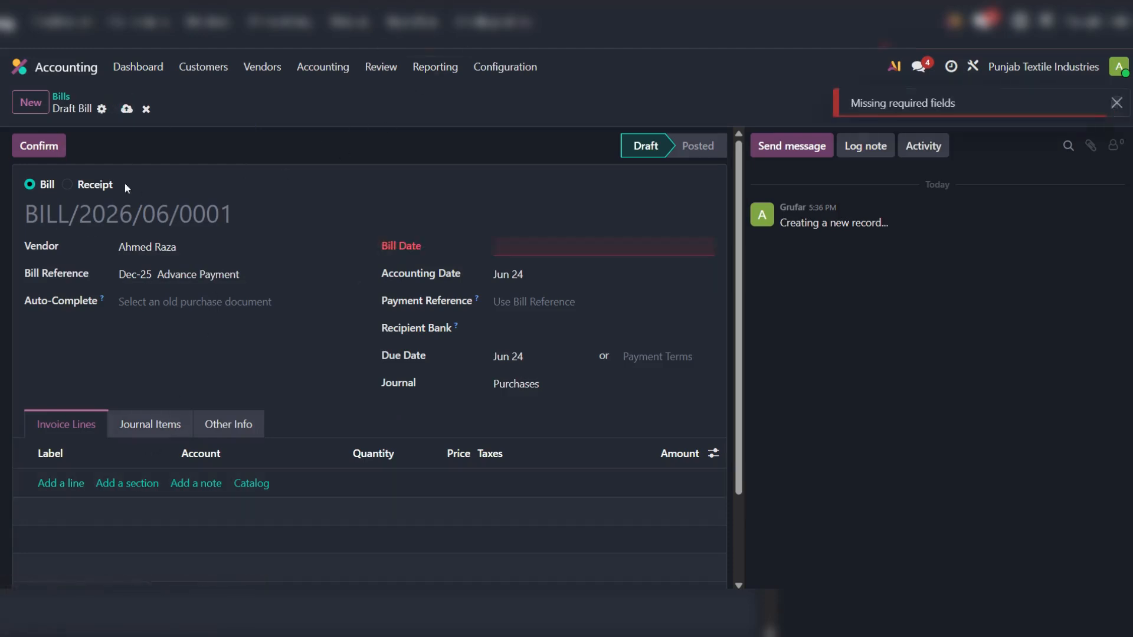
Set the bill date to December 15, 2025 and save the draft bill.
click(571, 249)
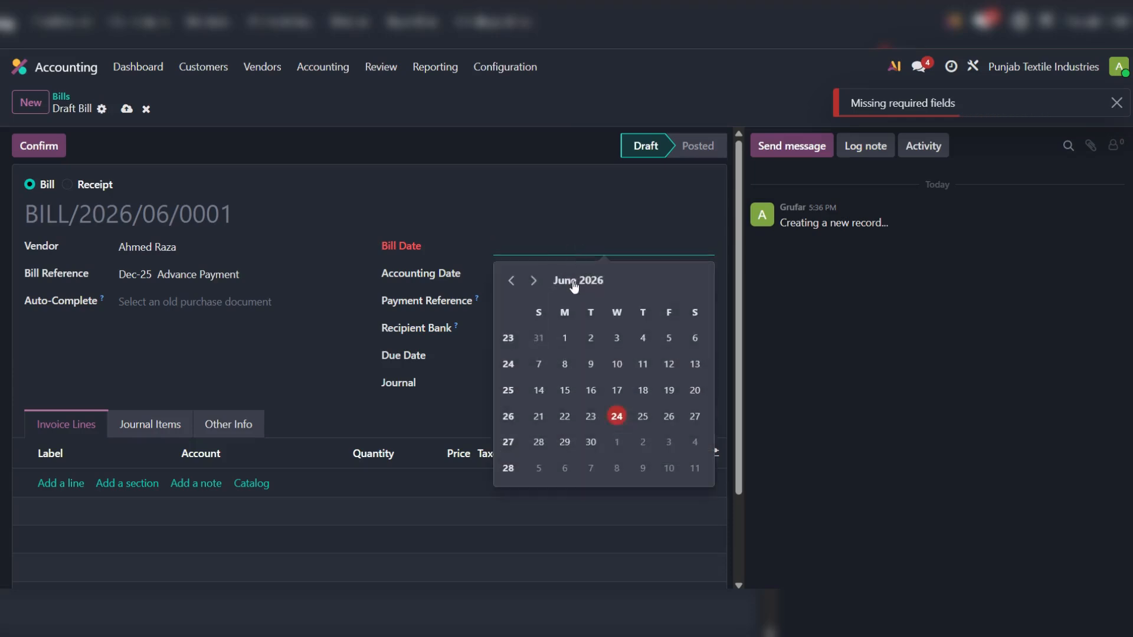
click(574, 282)
click(512, 280)
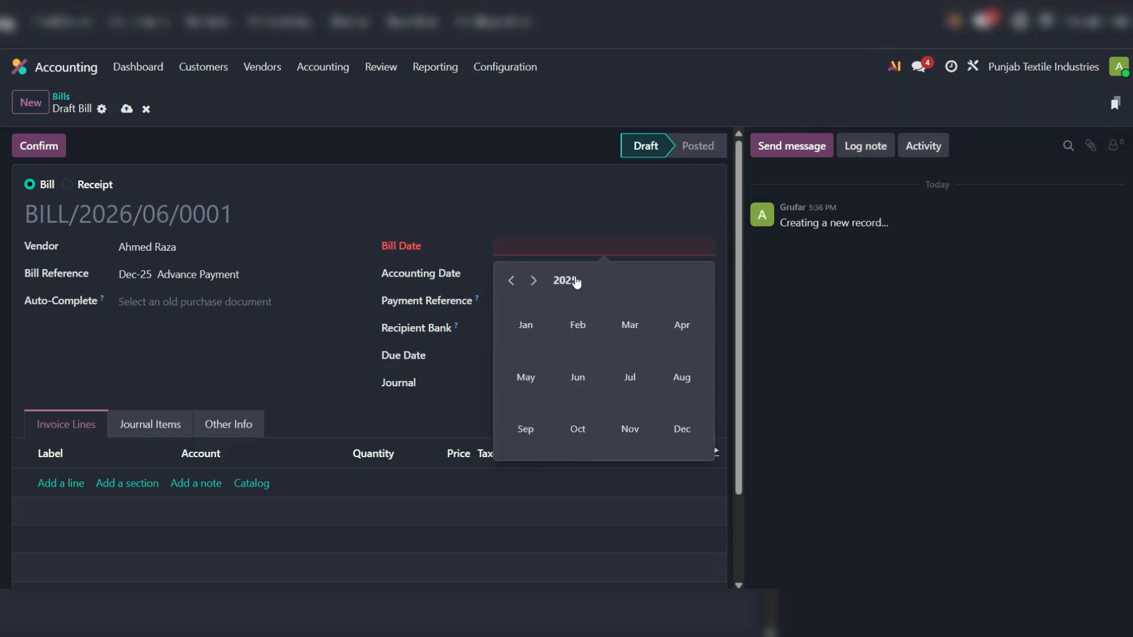
click(679, 429)
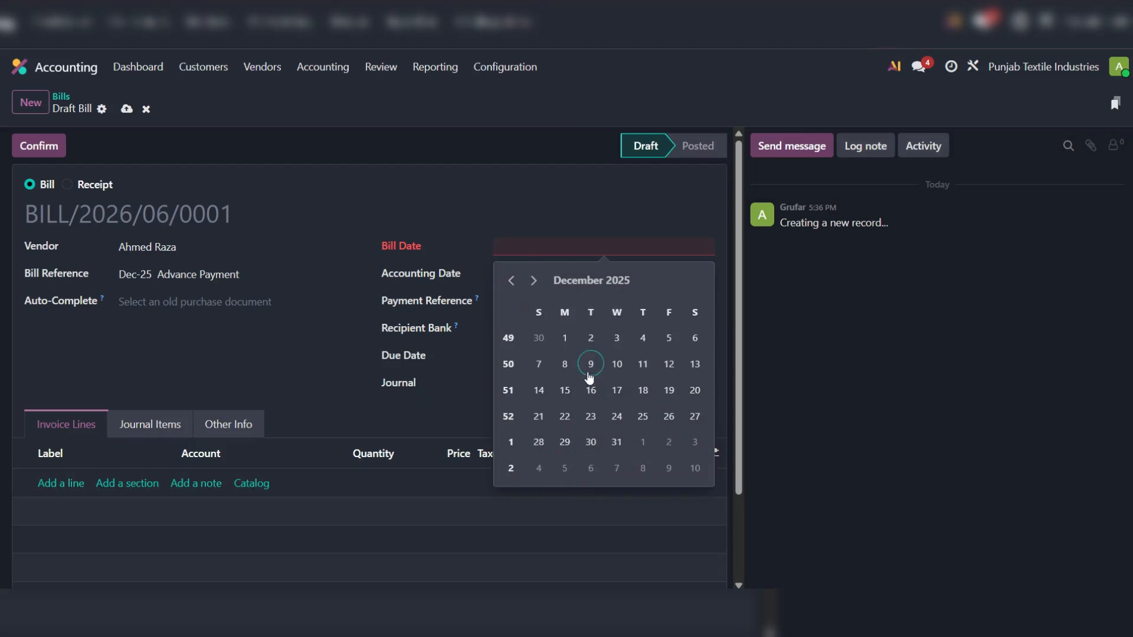
click(562, 390)
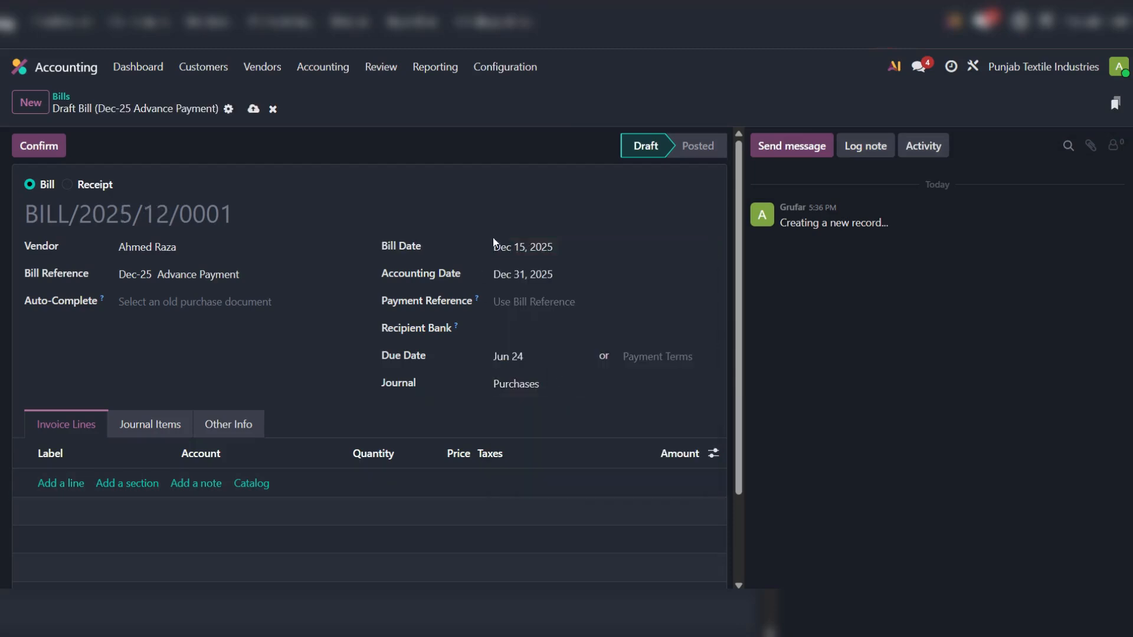
click(258, 109)
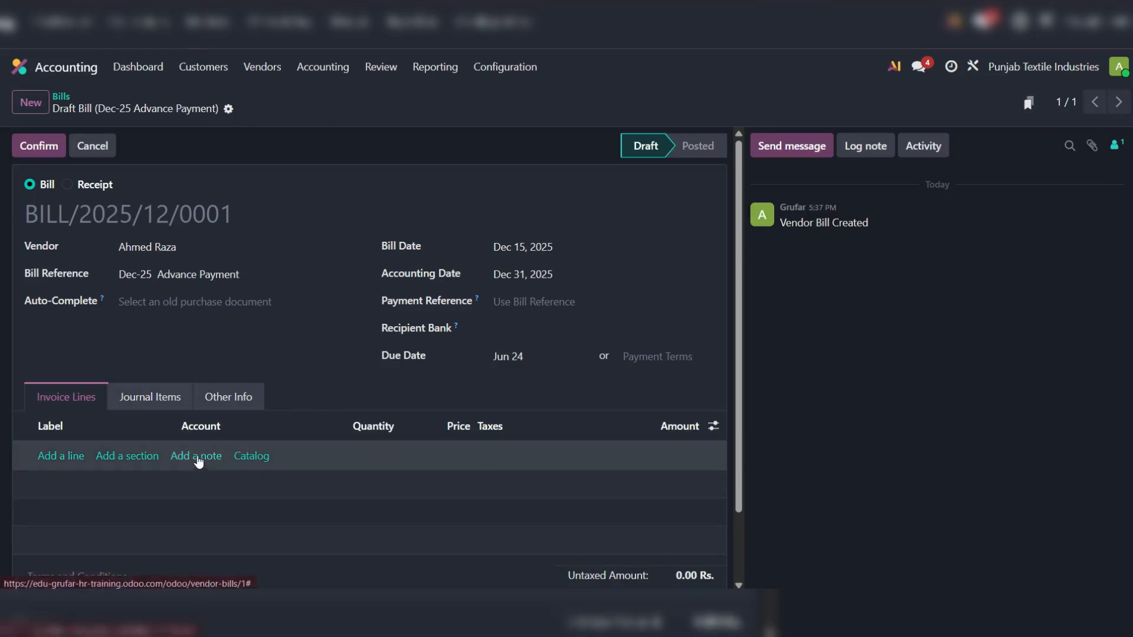
click(313, 112)
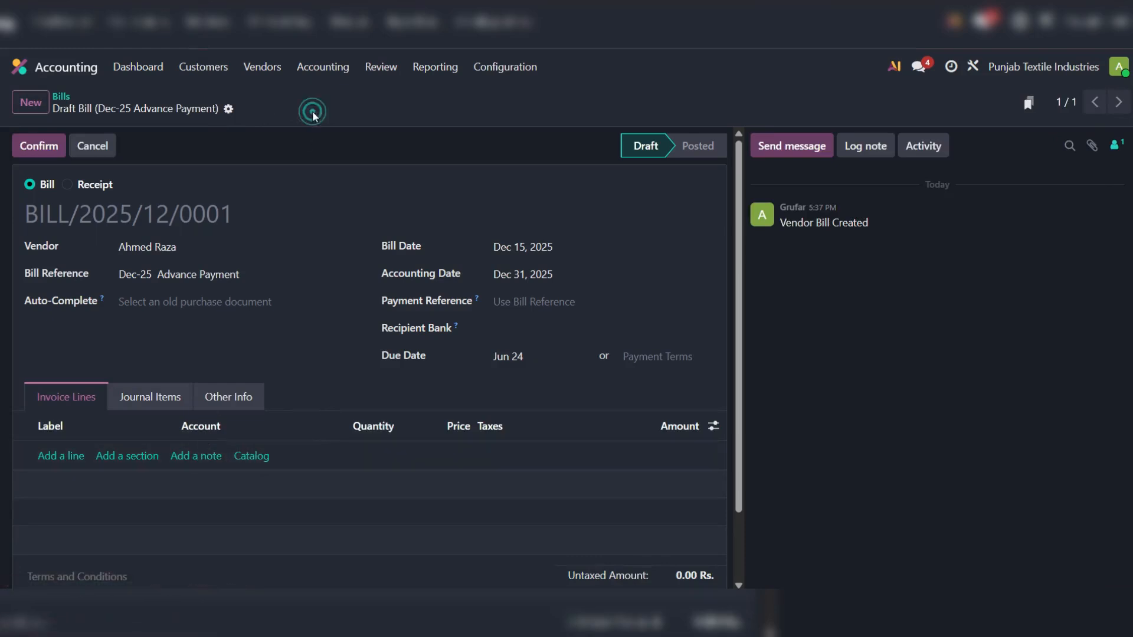
click(314, 112)
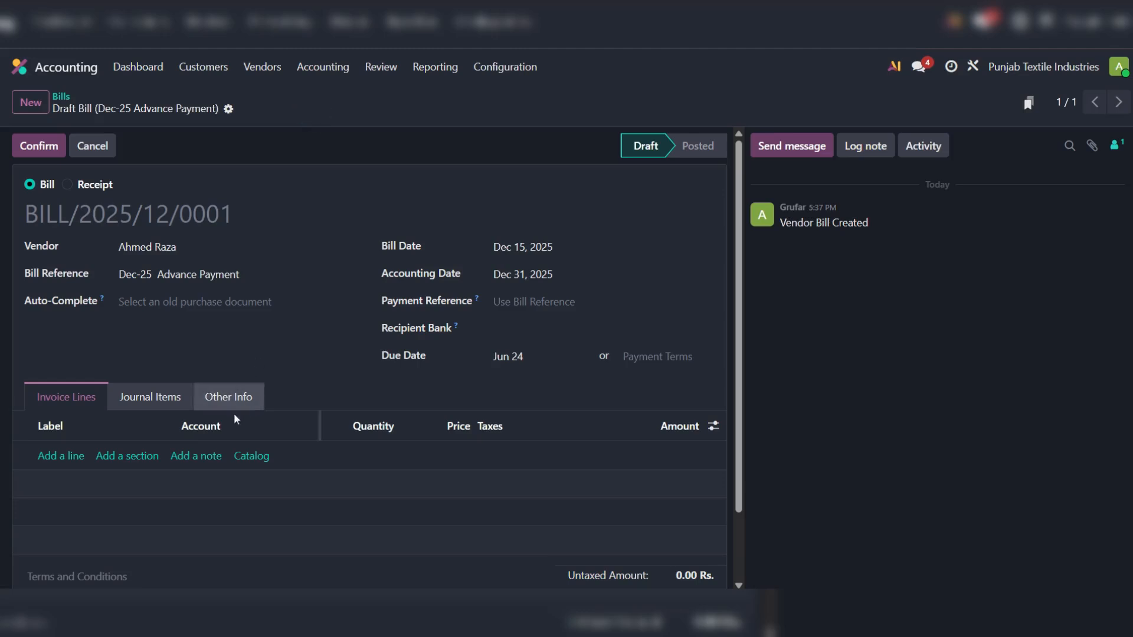
click(471, 118)
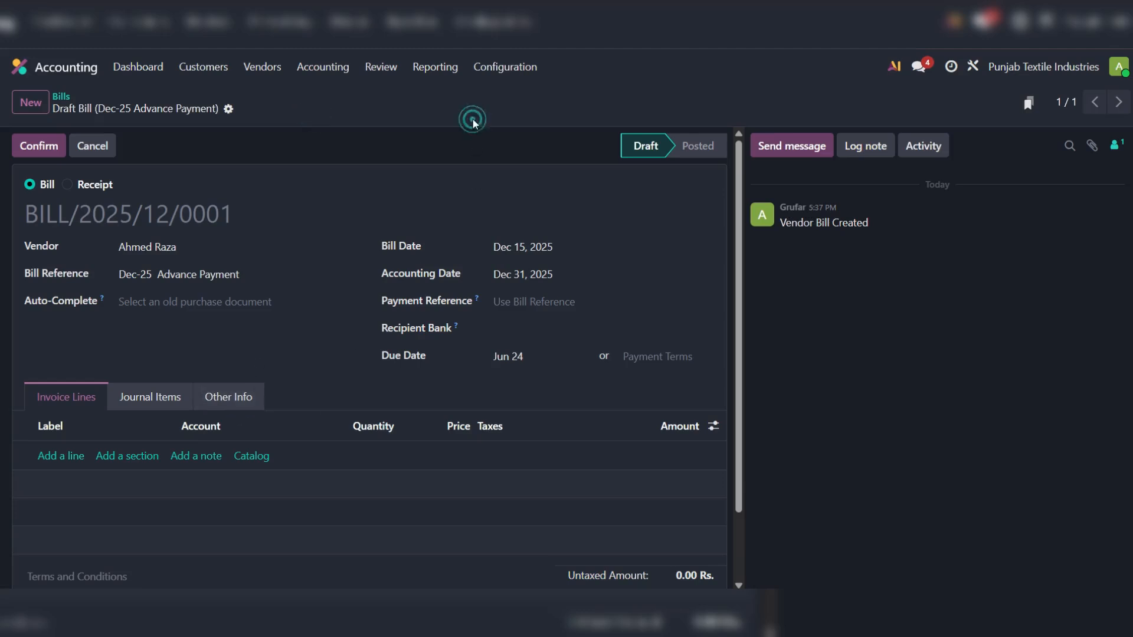
Search the chart of accounts for accounts matching "advance".
click(520, 68)
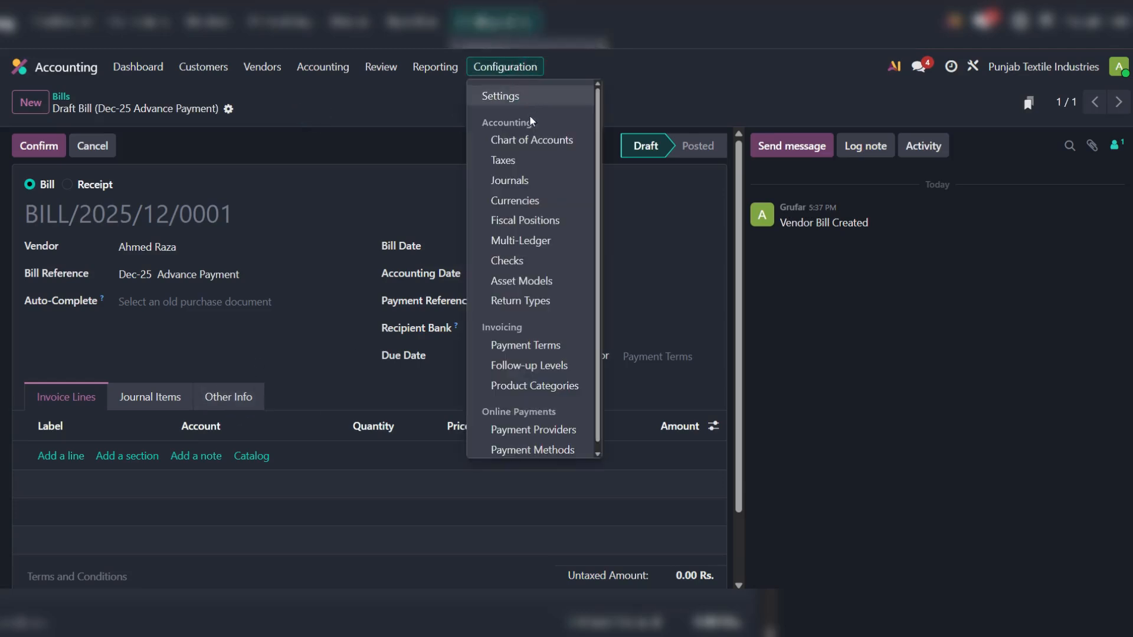
click(535, 142)
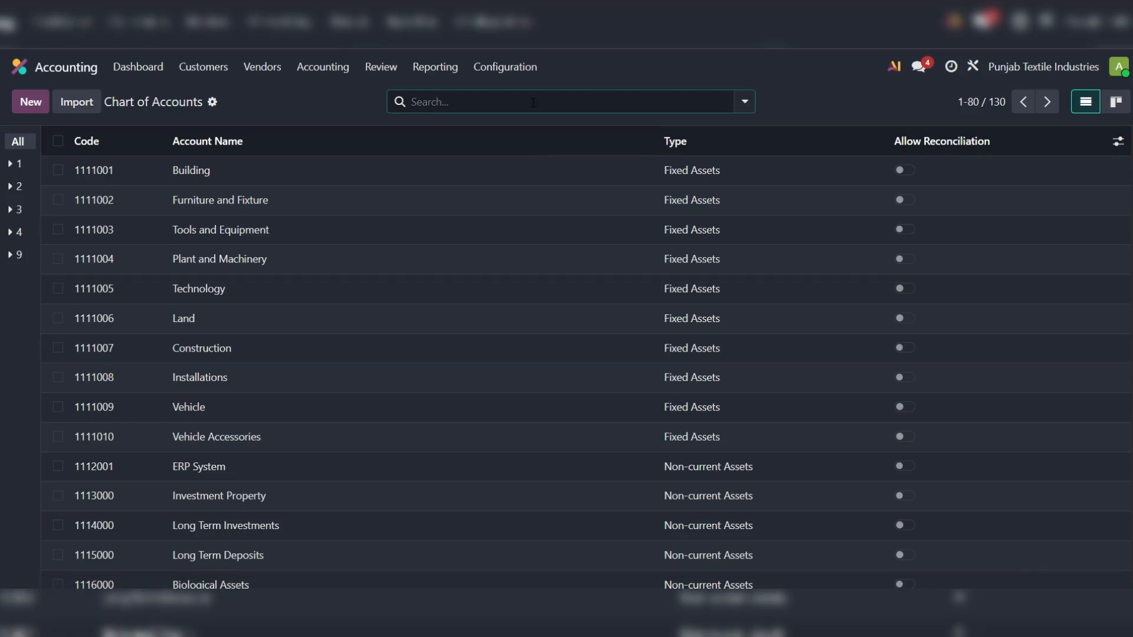
text(advance)
key(Return)
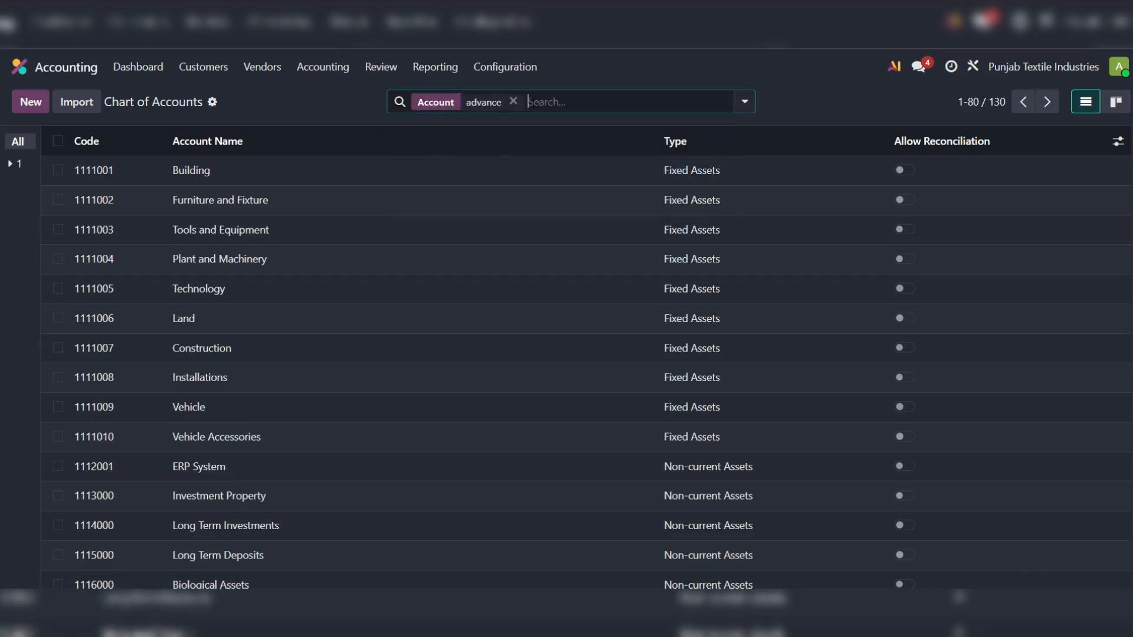
click(306, 265)
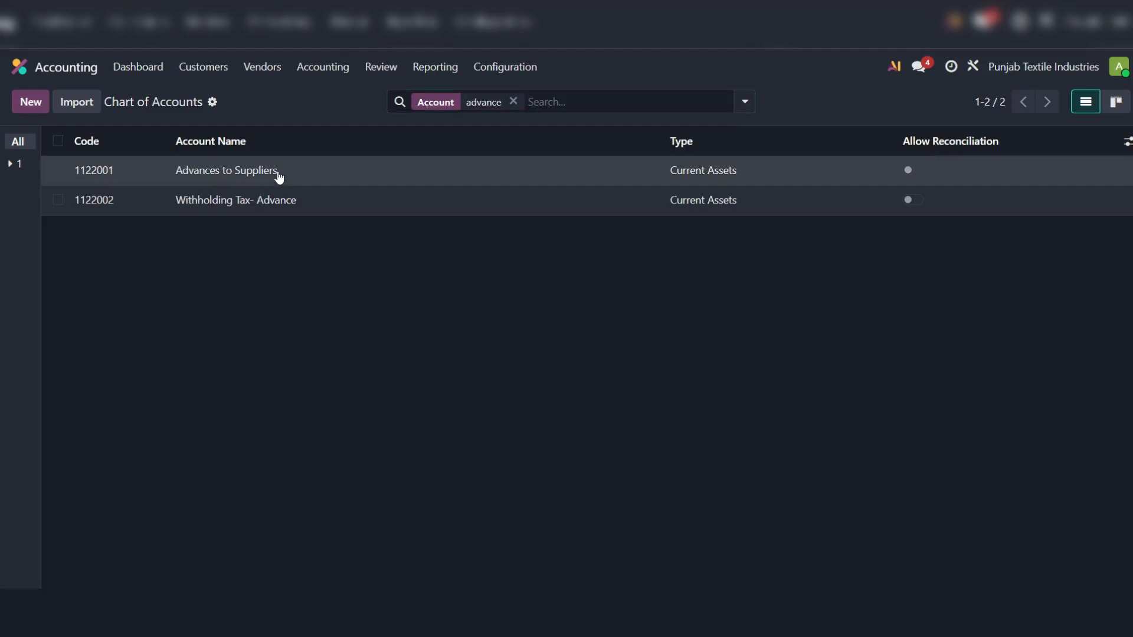
Search the chart of accounts for "employee" instead and copy the code of the Loan to Employees account.
click(513, 101)
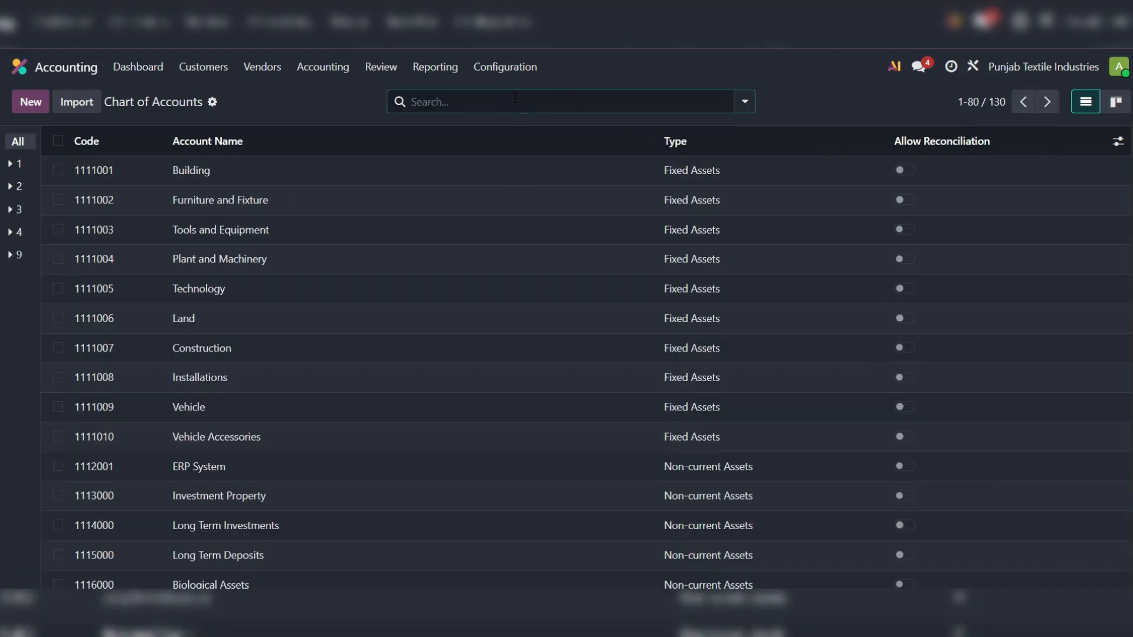
text(employee)
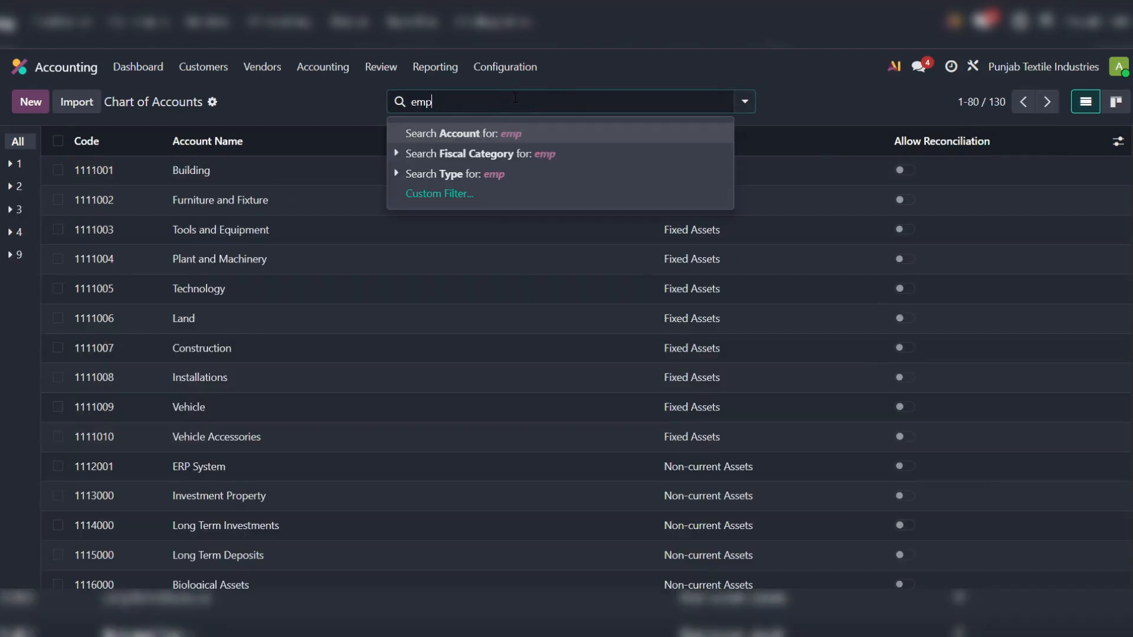
key(Return)
click(291, 402)
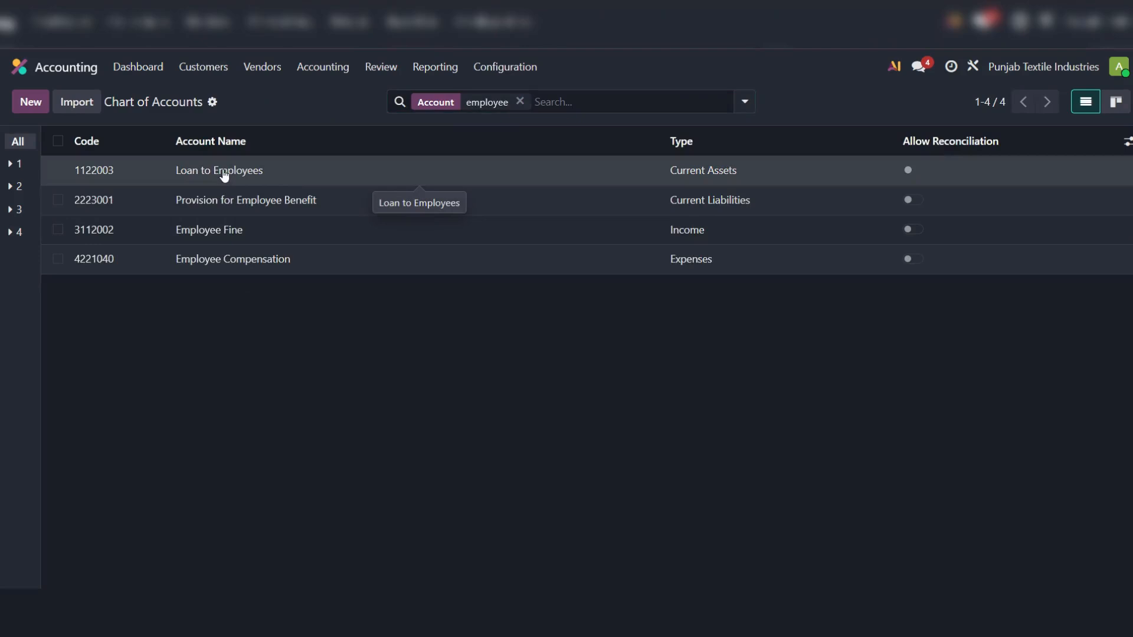
click(87, 170)
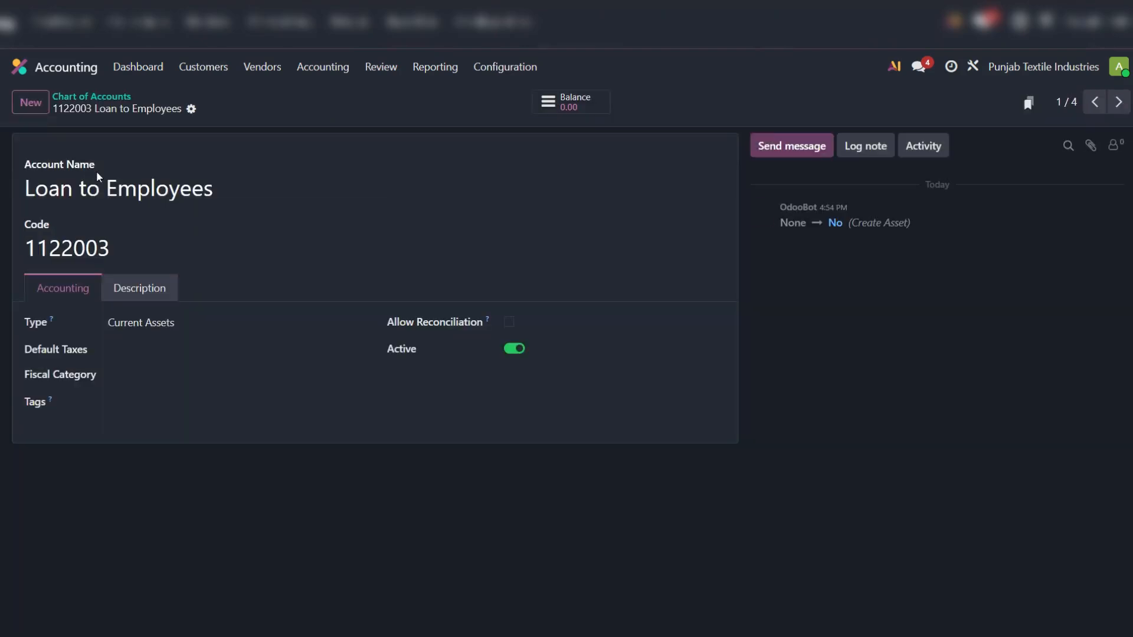
double_click(130, 250)
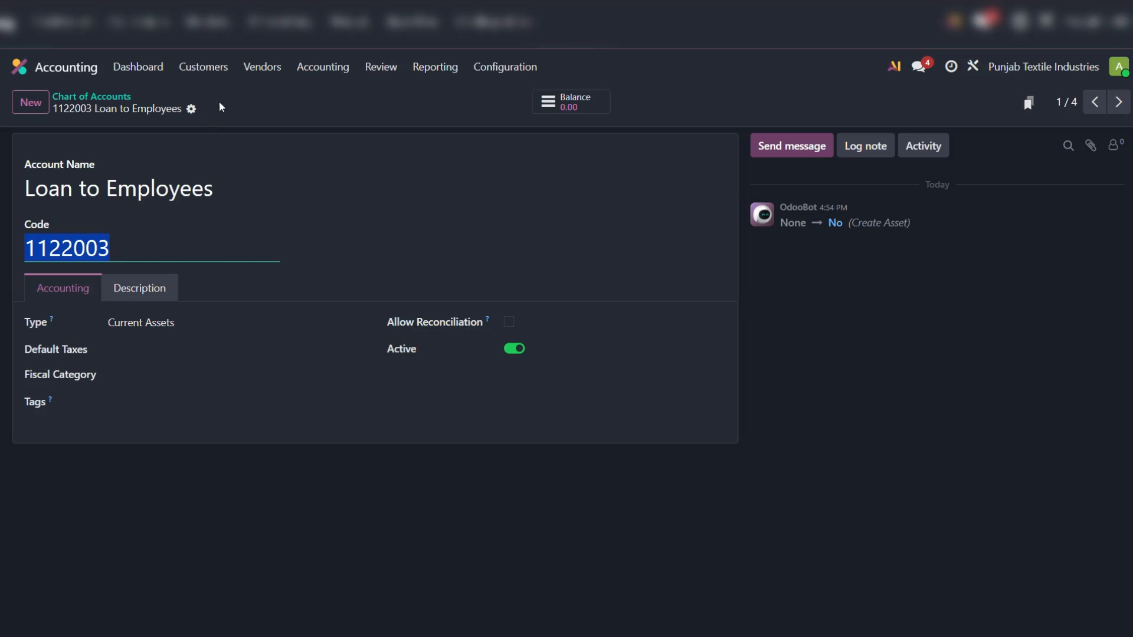
click(120, 97)
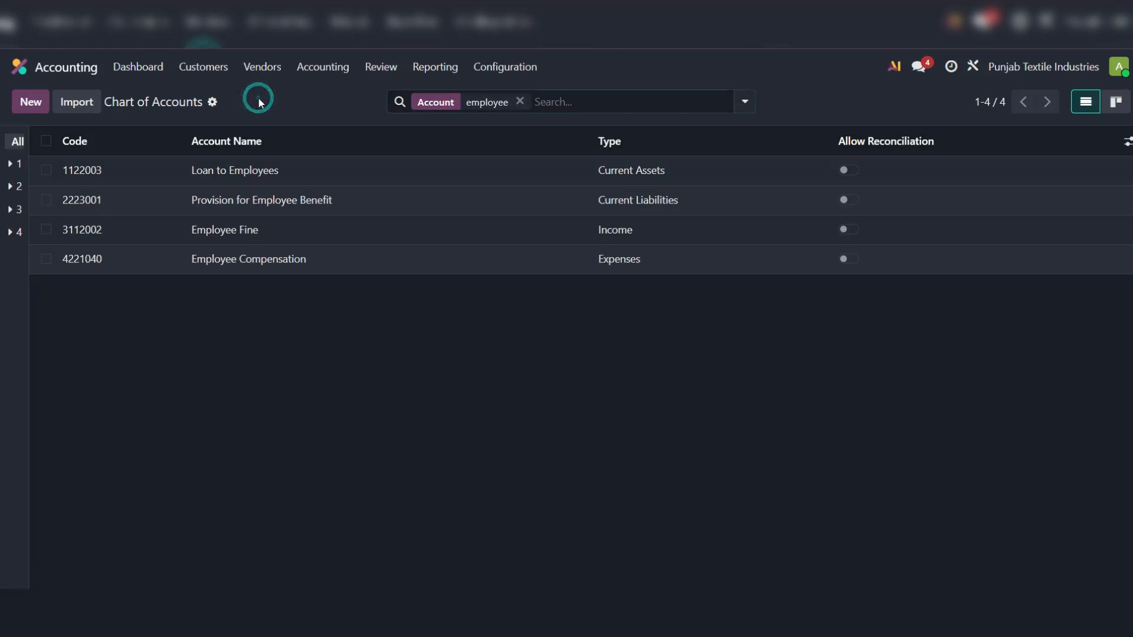
Reopen the draft Dec-25 Advance Payment bill and add an invoice line posted to account 1122003 Loan to Employees.
click(267, 69)
click(263, 94)
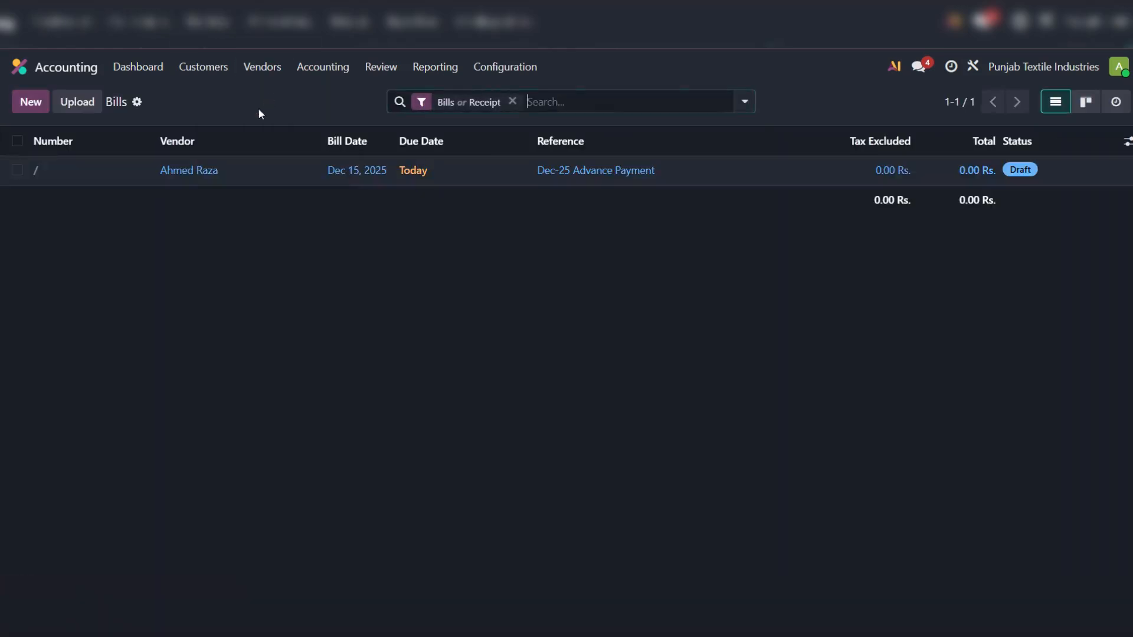
click(72, 457)
click(277, 454)
text(1122003)
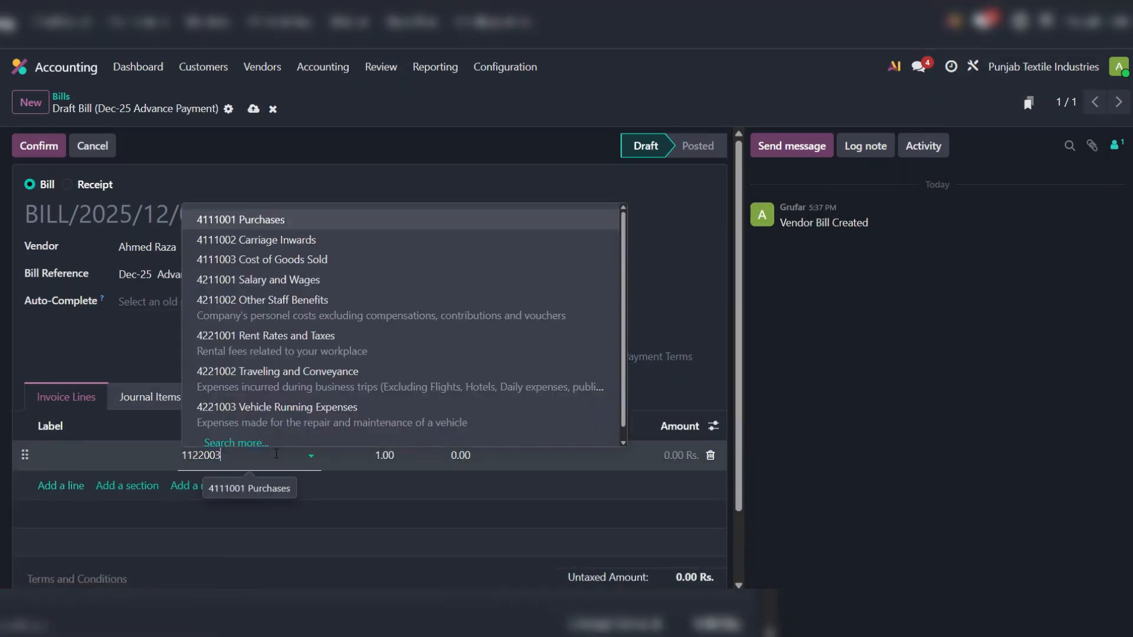
click(293, 393)
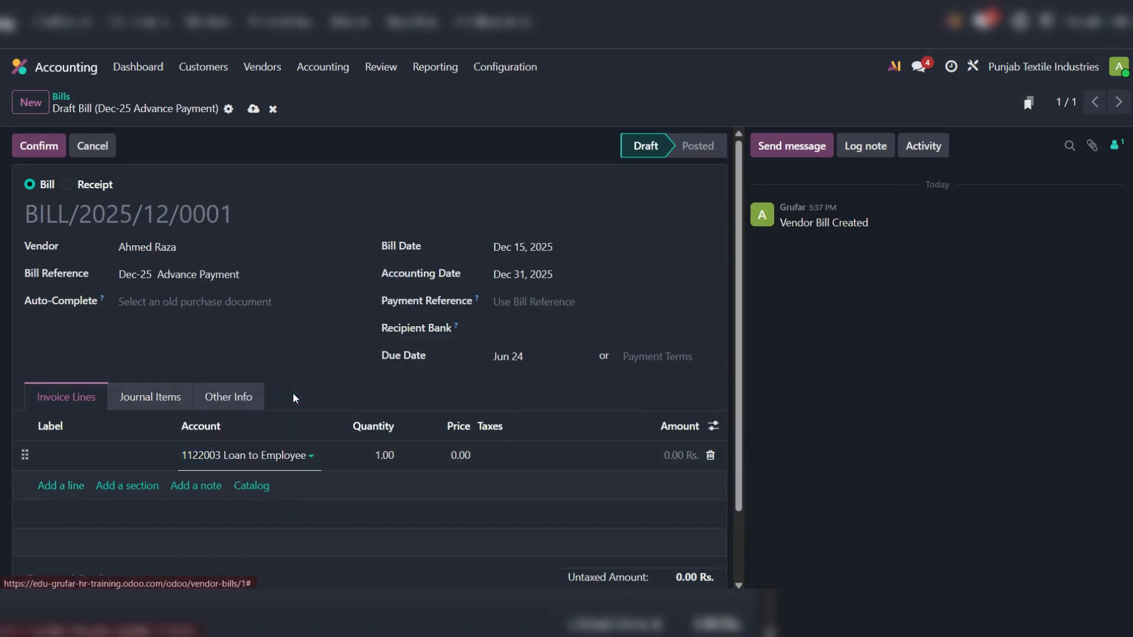
Set the price of the Loan to Employees line to 5,000.
click(449, 455)
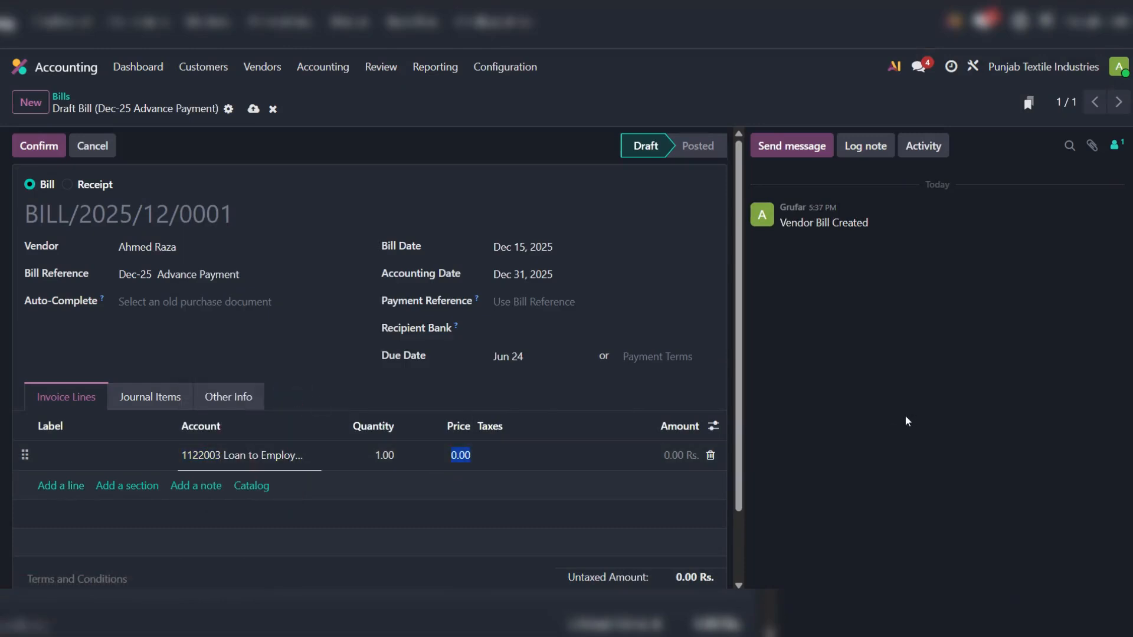
text(5,)
text(000)
click(901, 386)
Label the Loan to Employees line "Advance Paymetn Request : dec 25" and save the bill.
click(63, 456)
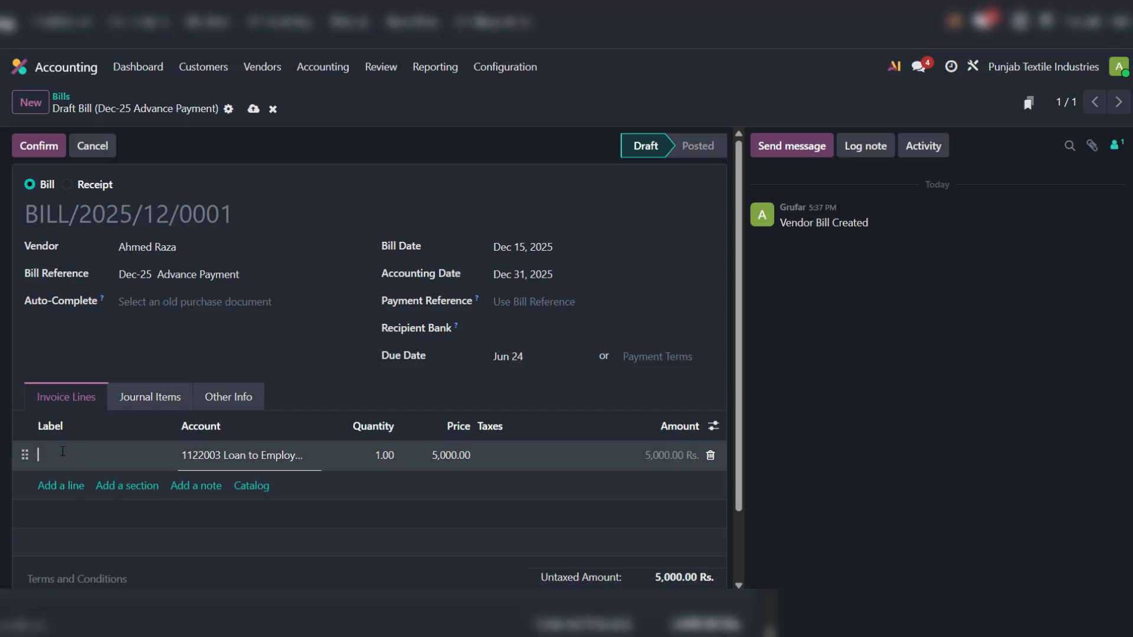
text(Advance Paymetn Request for)
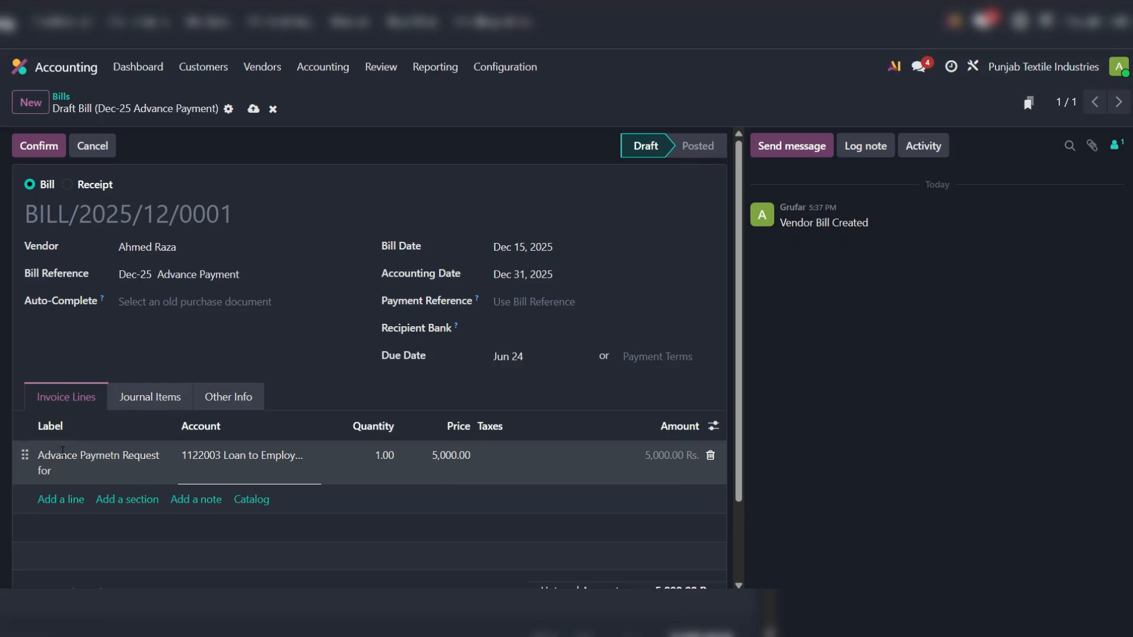
text( Dec)
key(BackSpace)
key(BackSpace)
key(BackSpace)
key(BackSpace)
key(BackSpace)
text(: d)
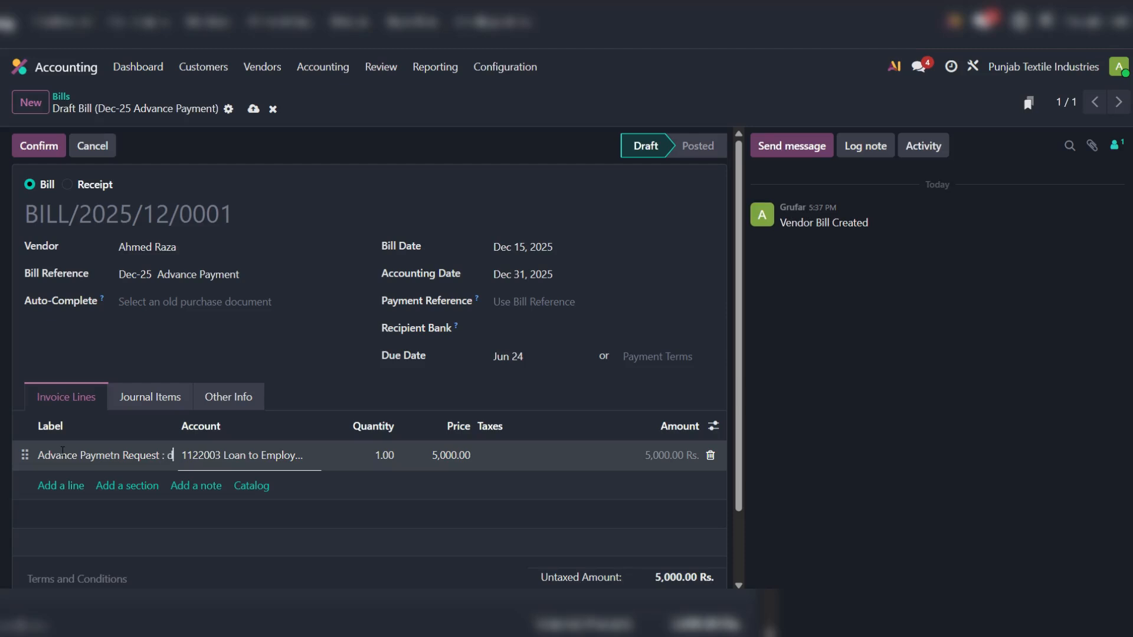
text(ec 25)
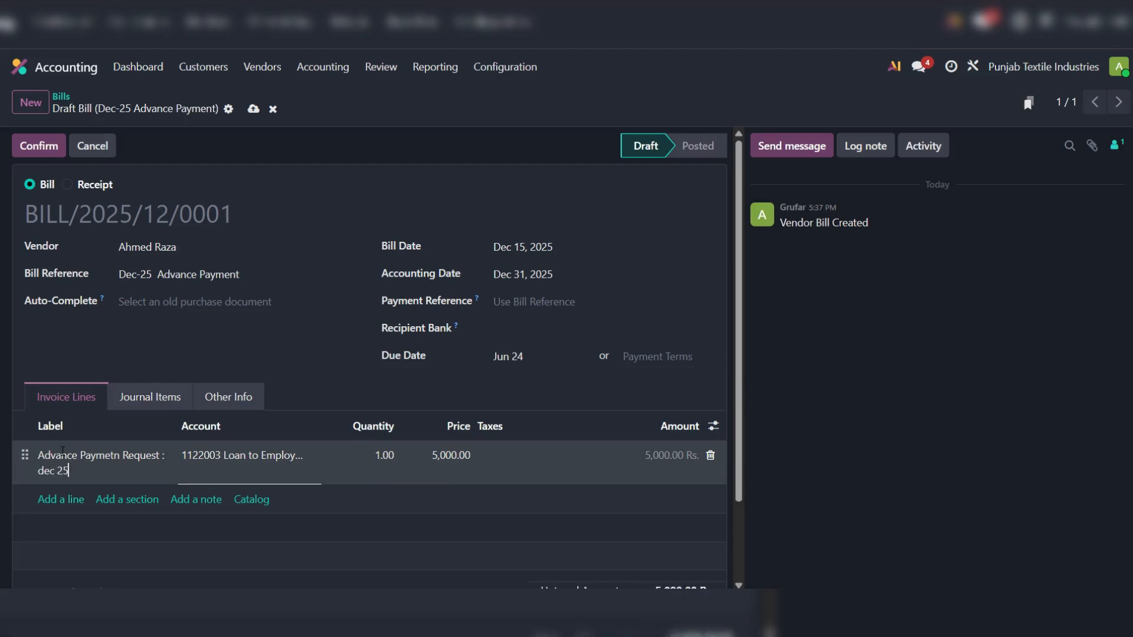
click(1007, 444)
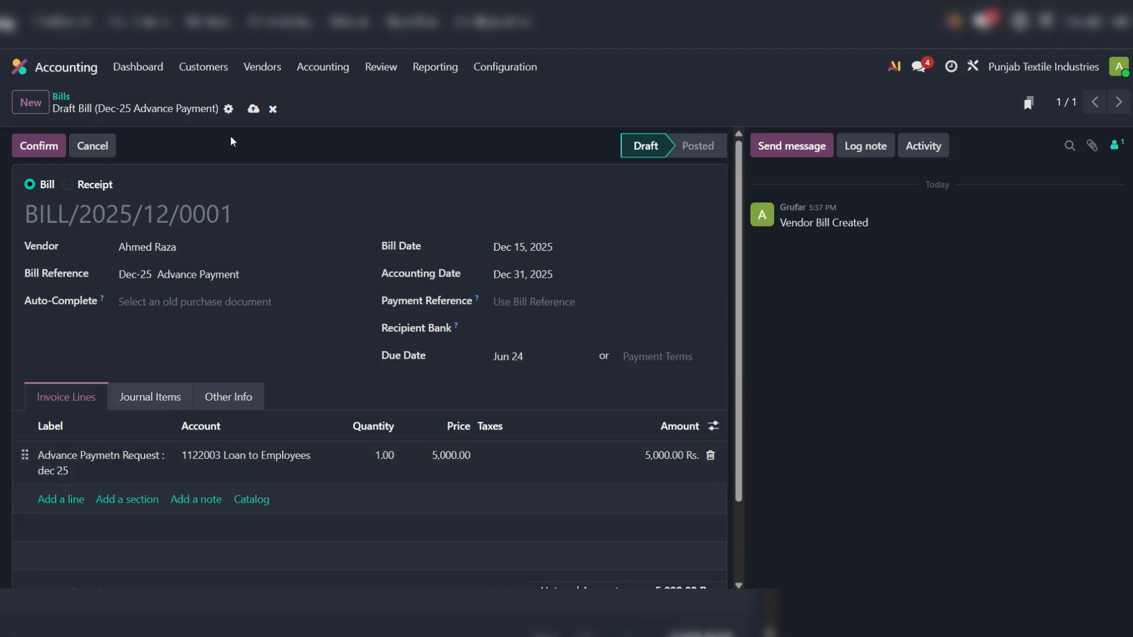
click(252, 110)
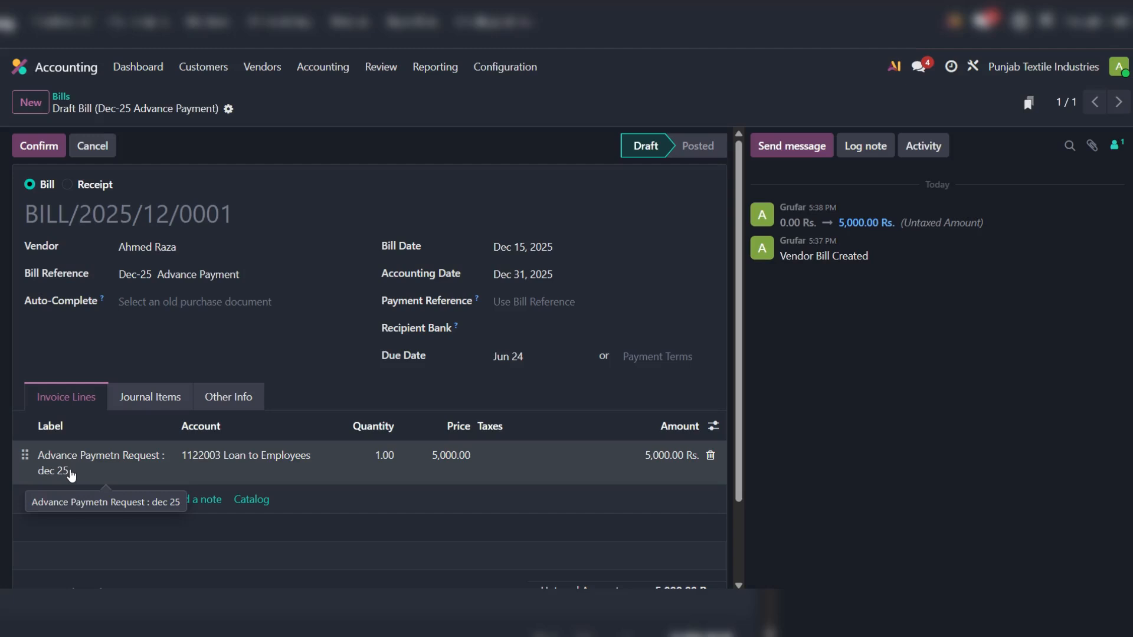
Review the draft advance payment bill and confirm it for posting.
scroll(71, 474, down, 3)
scroll(126, 271, up, 3)
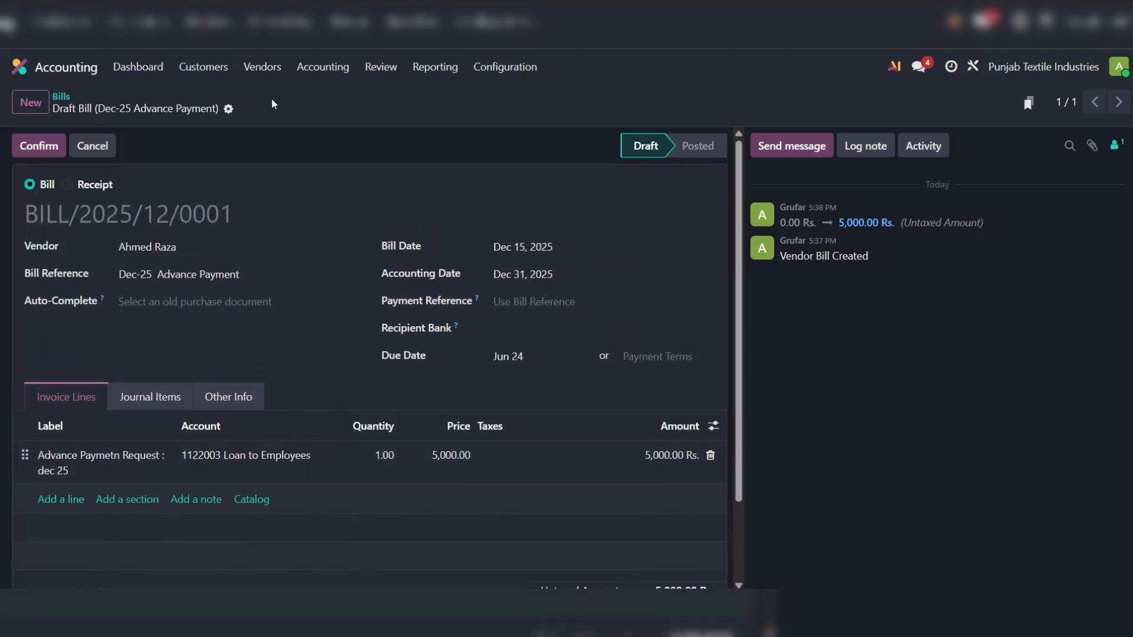
click(32, 152)
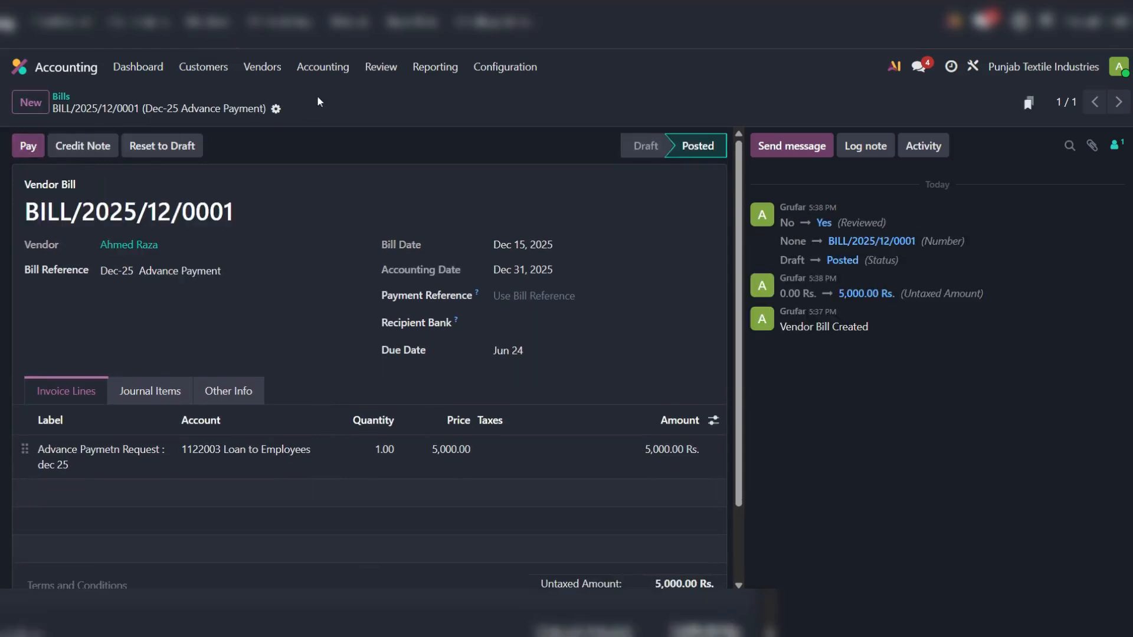
Duplicate the posted December 15 advance bill and replace the vendor on the copy with the second employee.
click(276, 109)
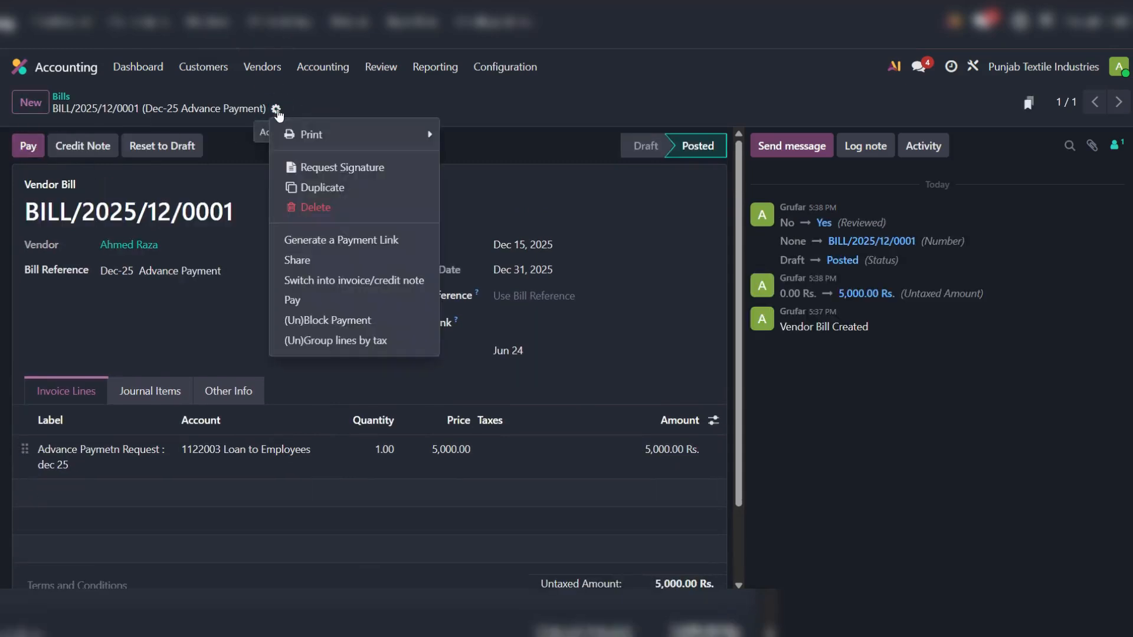
click(342, 188)
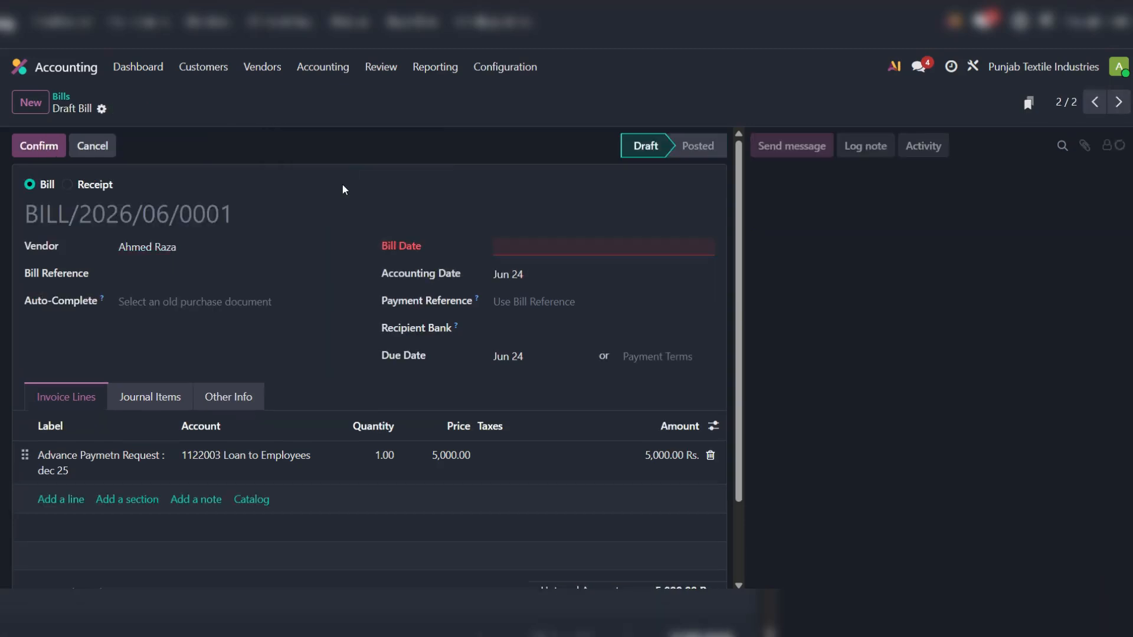
click(220, 245)
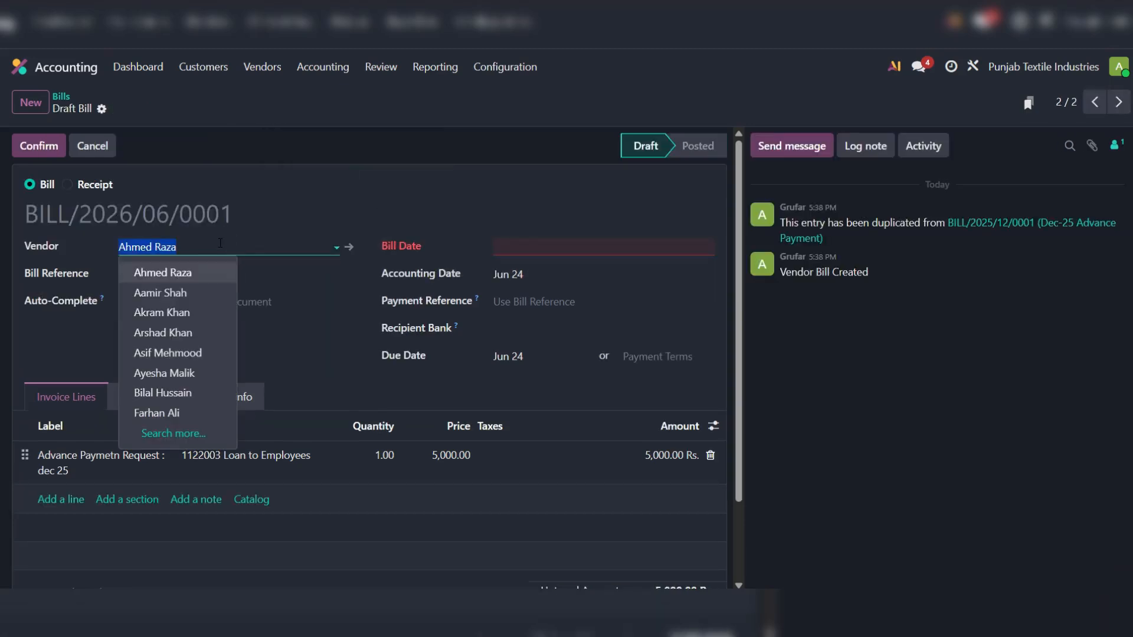
text(ayesh)
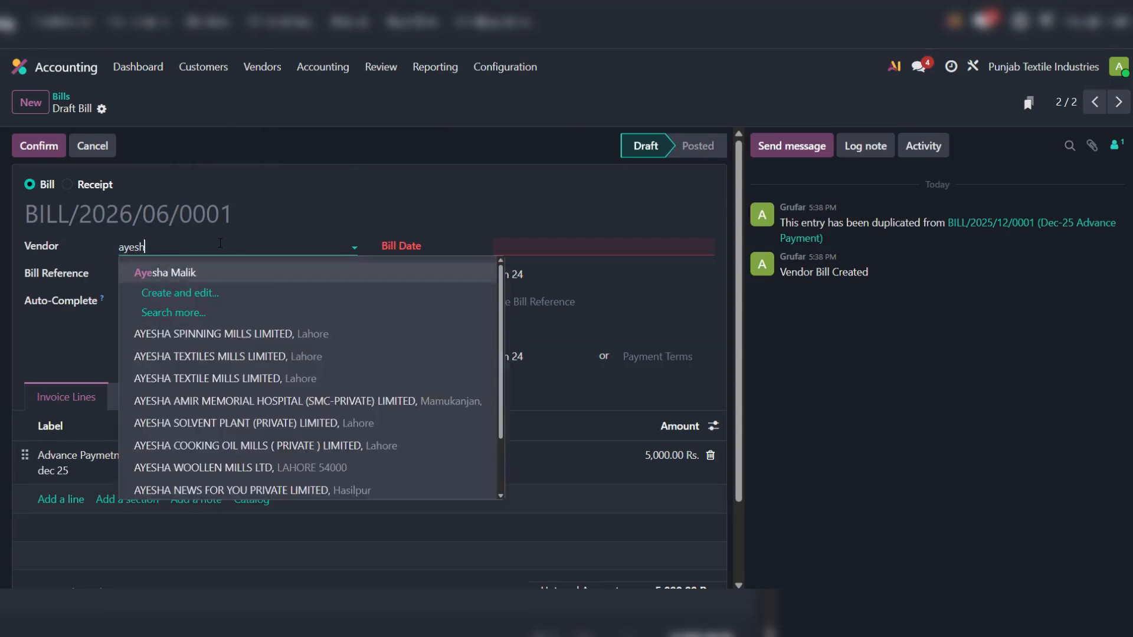
click(225, 275)
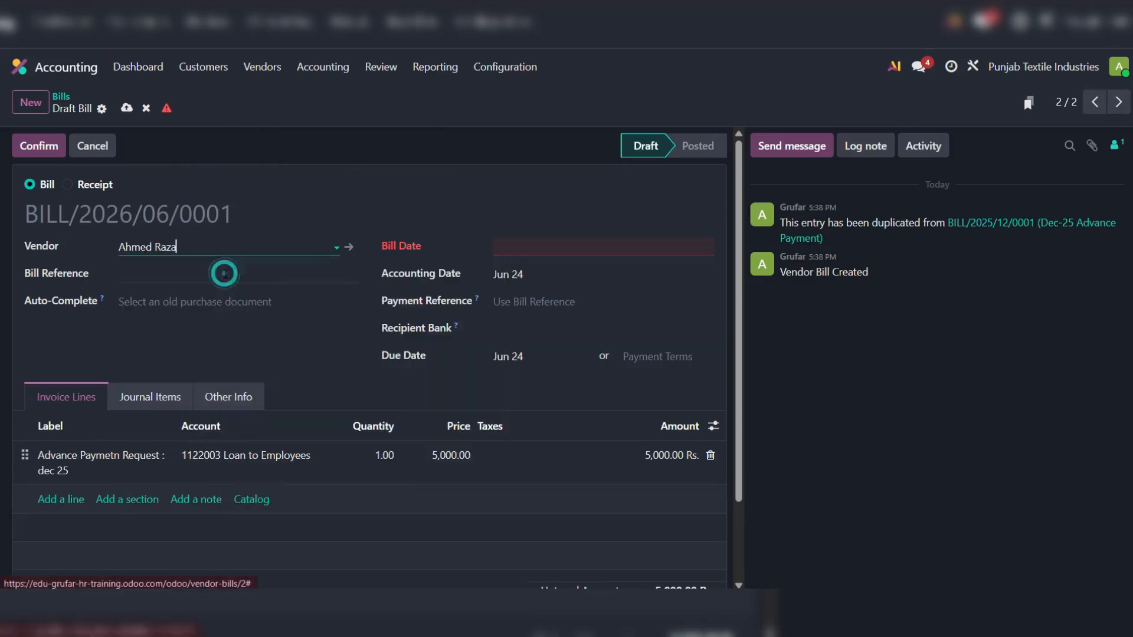
Set the duplicated bill's bill date to December 16, 2025 and save the draft.
click(543, 251)
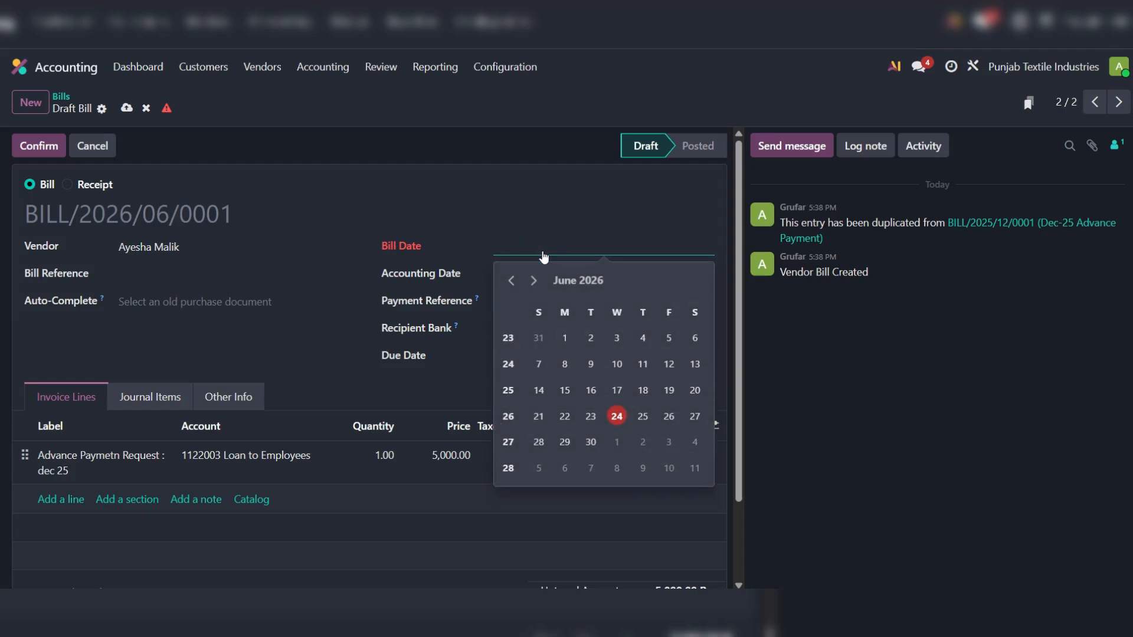
click(565, 280)
click(513, 281)
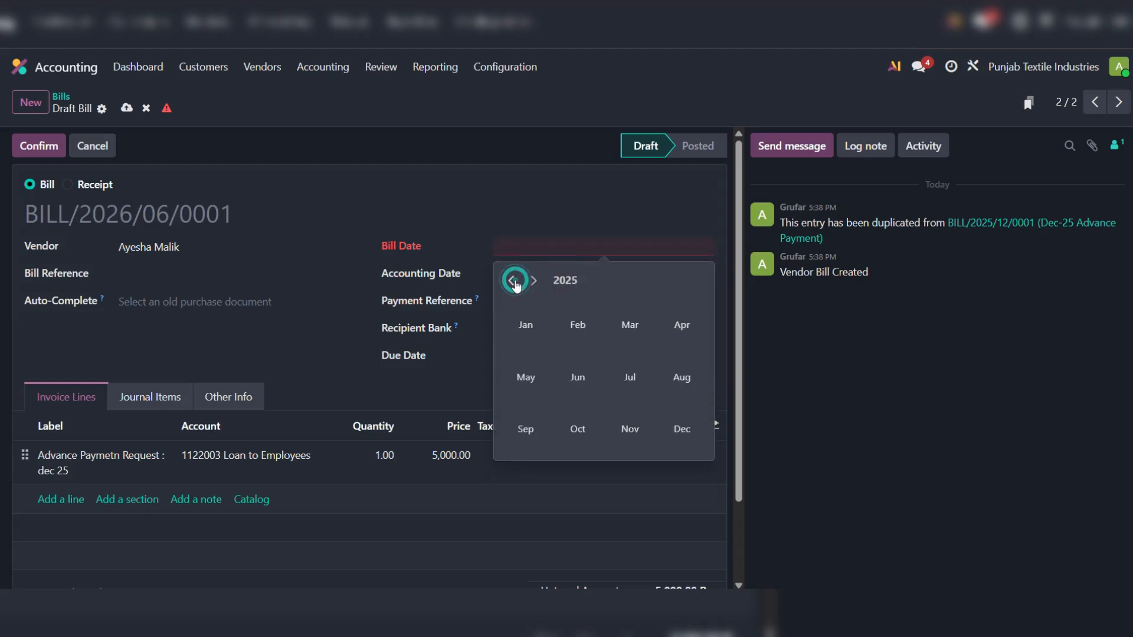
click(680, 431)
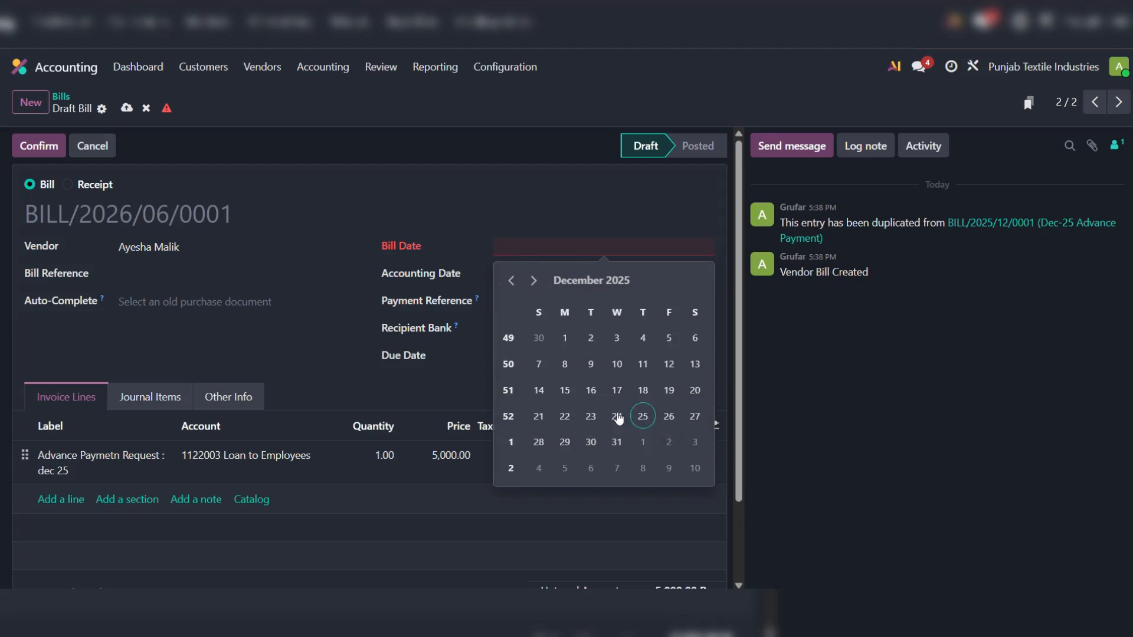
click(588, 392)
click(127, 108)
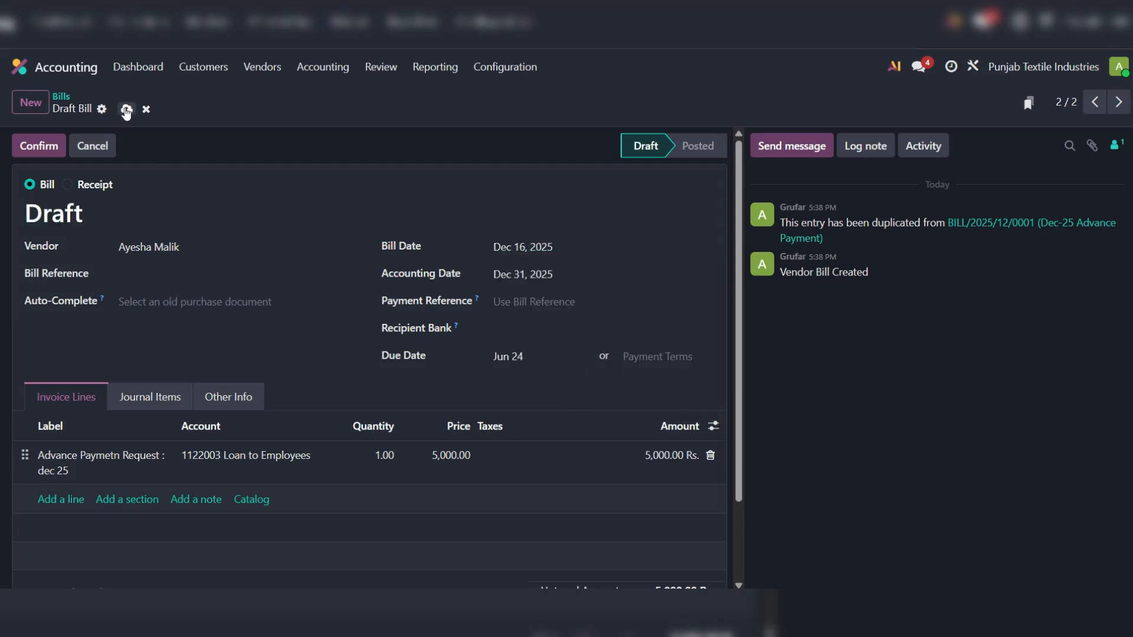
click(219, 106)
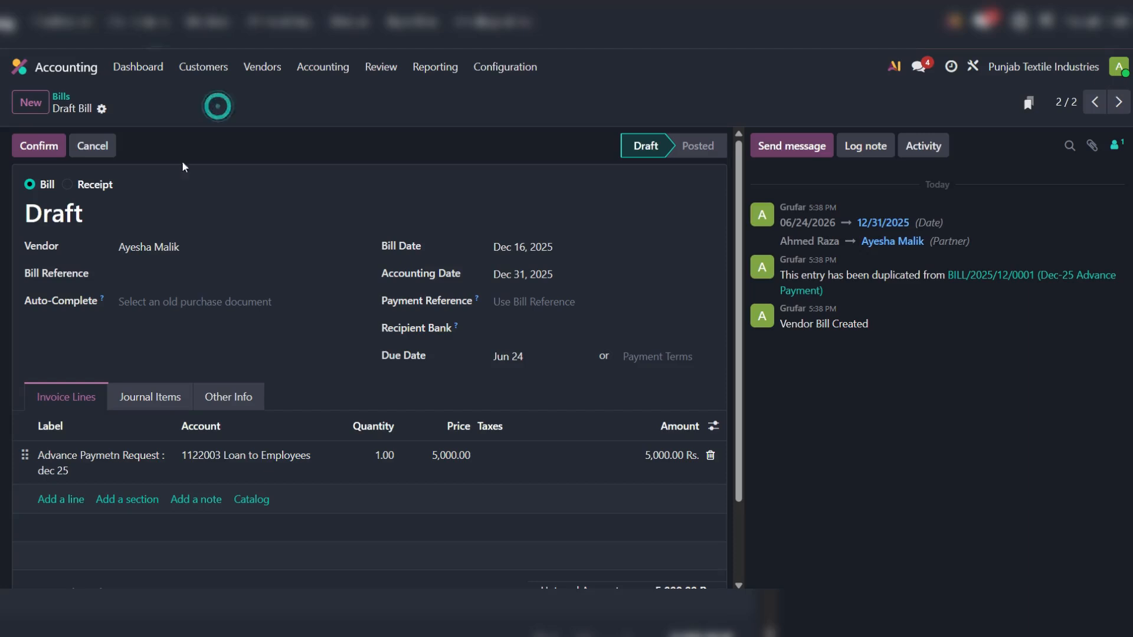
Confirm the duplicated advance bill for posting and check the accounts in its journal items.
click(34, 148)
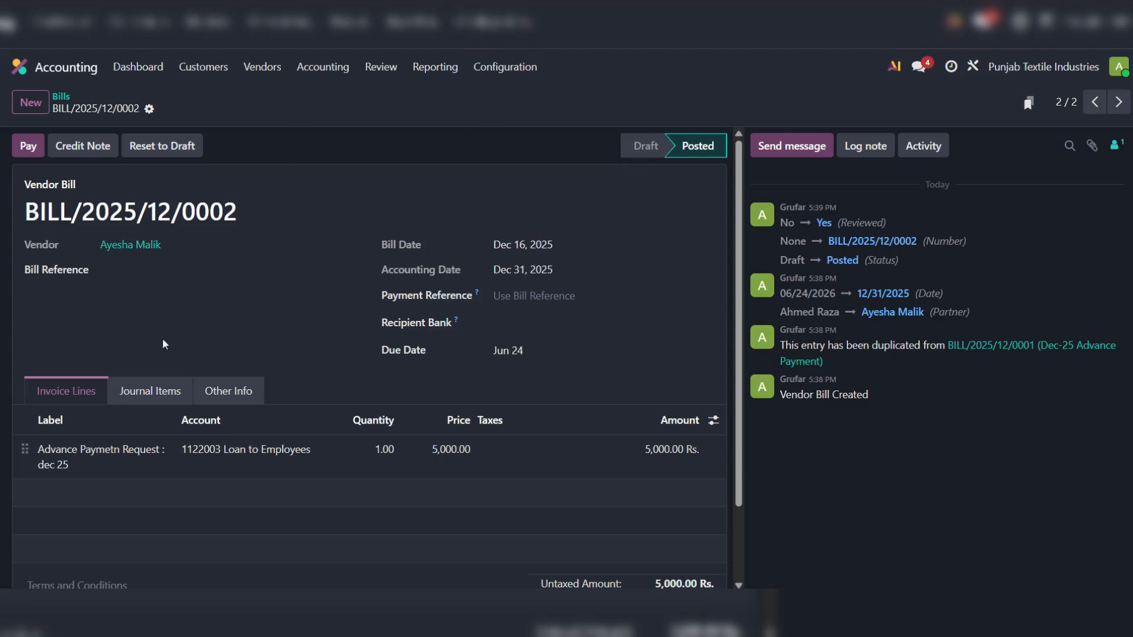
click(139, 397)
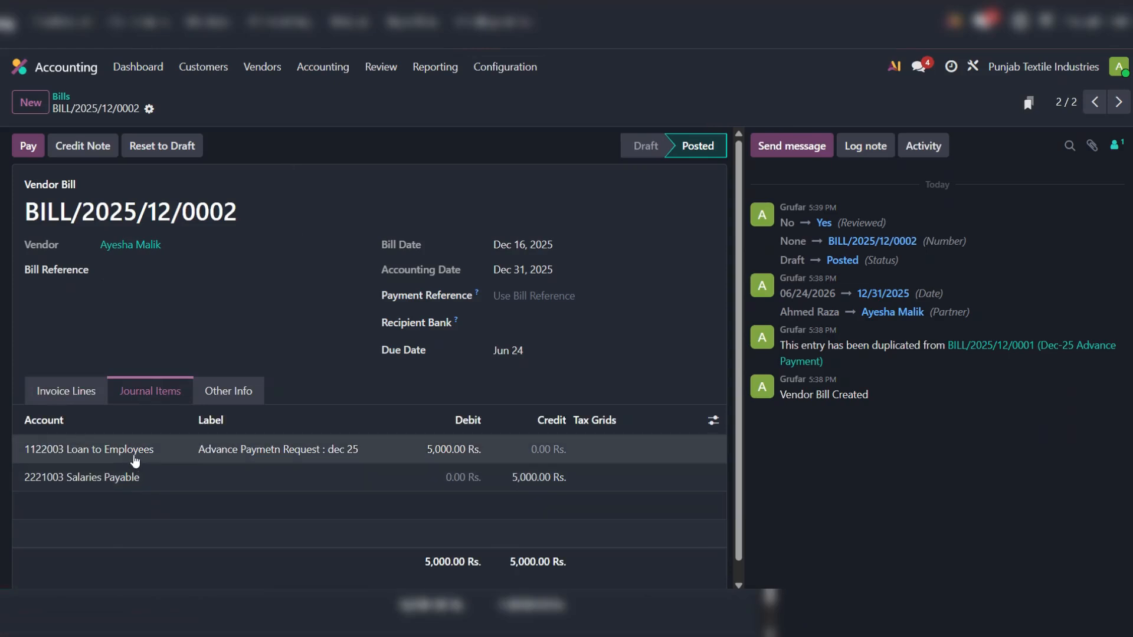
click(54, 391)
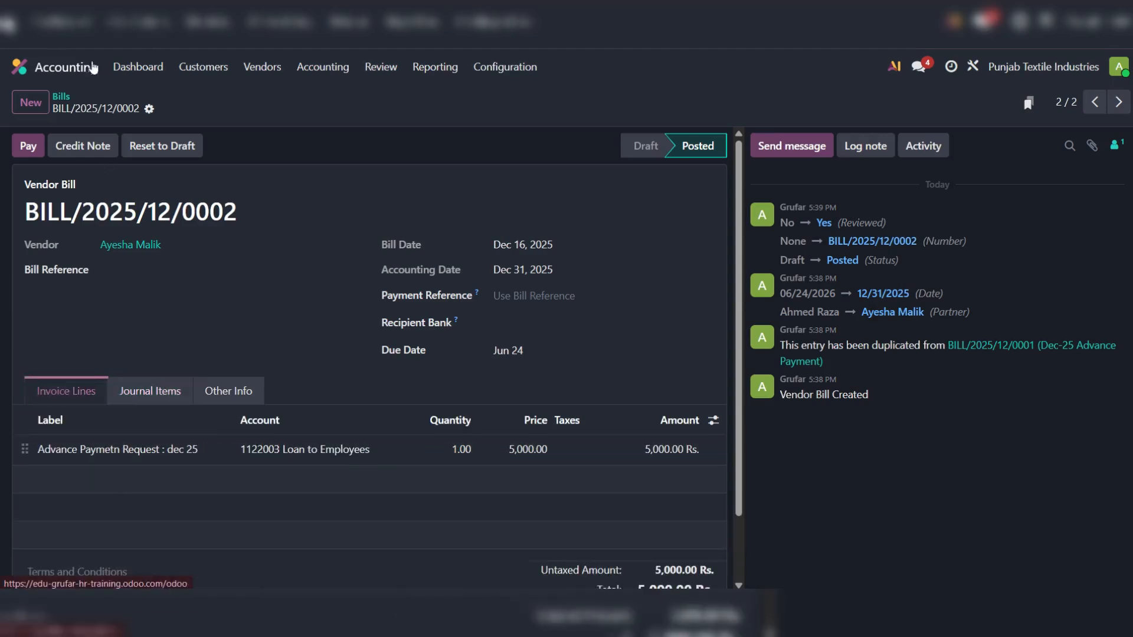
Copy the bill reference "Dec-25 Advance Payment" from the December 15 bill into the December 16 bill and save it.
click(61, 96)
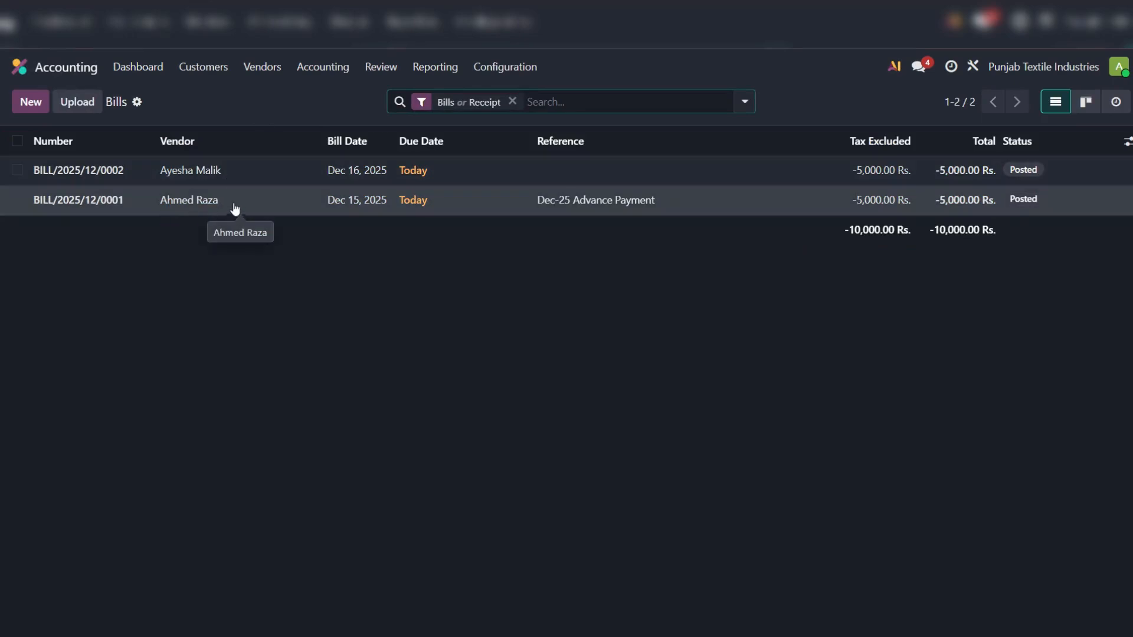
click(241, 170)
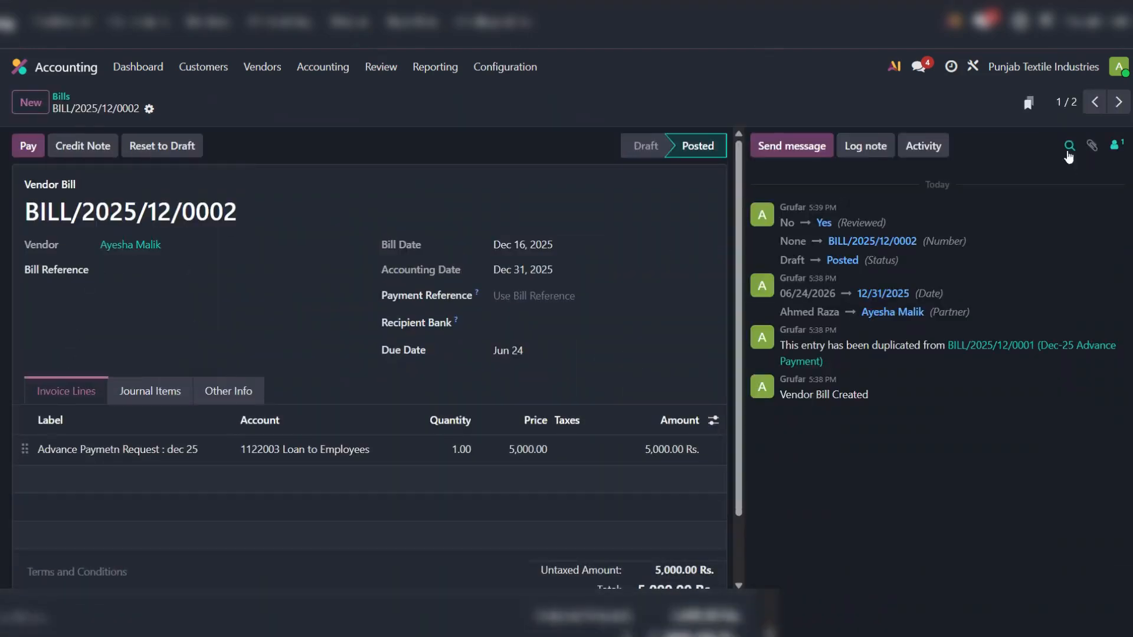
click(1118, 102)
triple_click(158, 271)
key(ctrl+c)
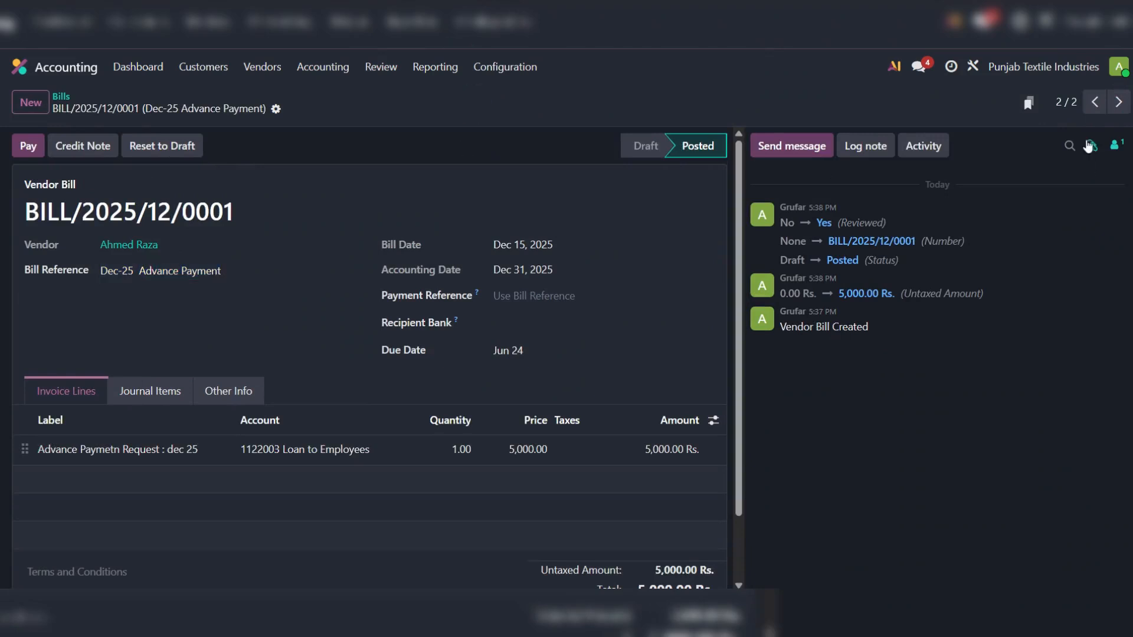
click(1095, 102)
click(165, 271)
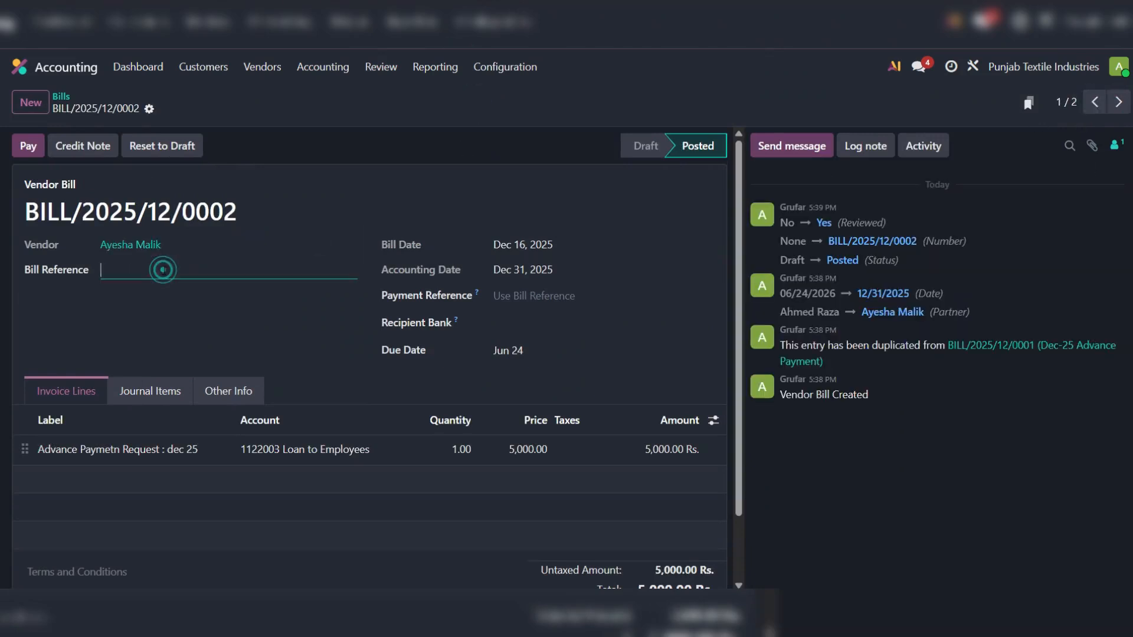
key(ctrl+v)
click(172, 108)
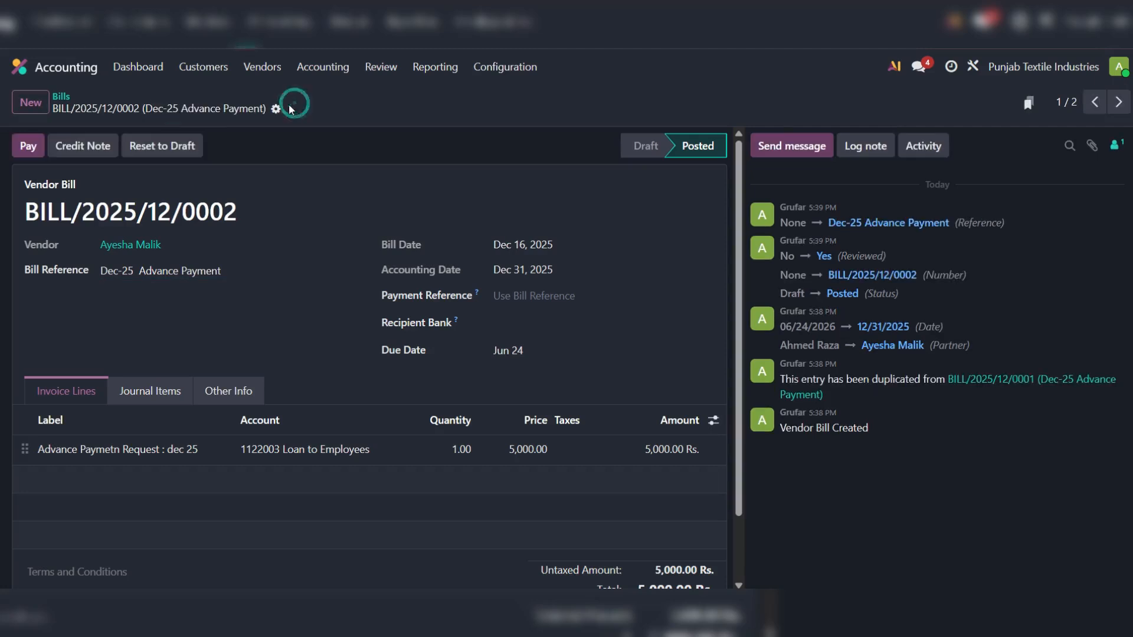
Open the December 15 advance bill and create its 5,000 Rs. manual payment through the HBL journal.
click(59, 97)
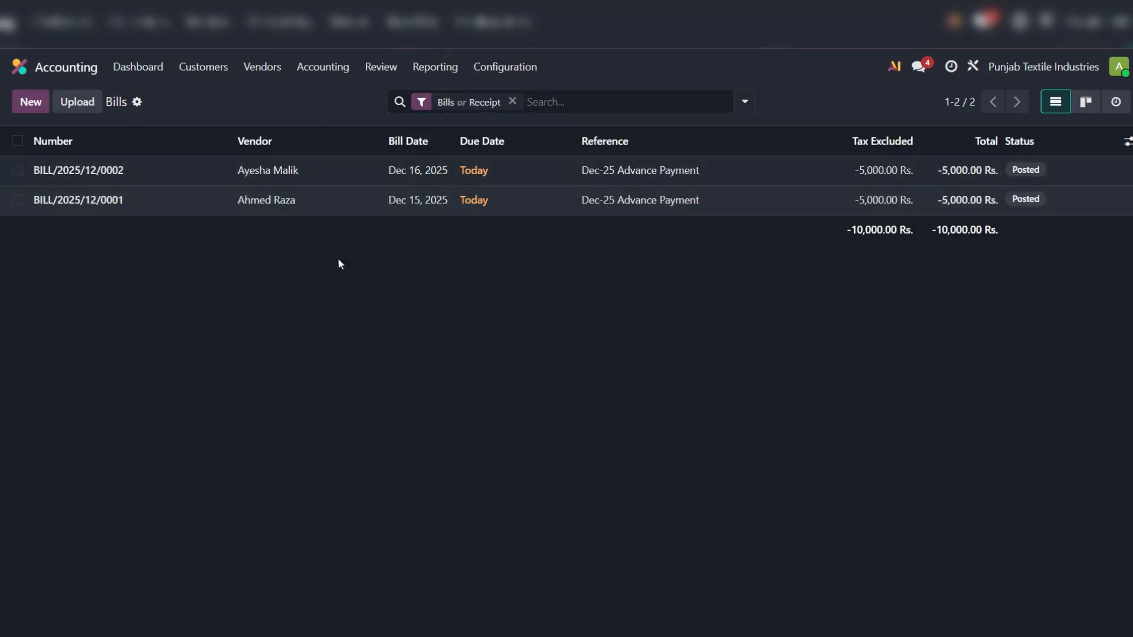
click(127, 206)
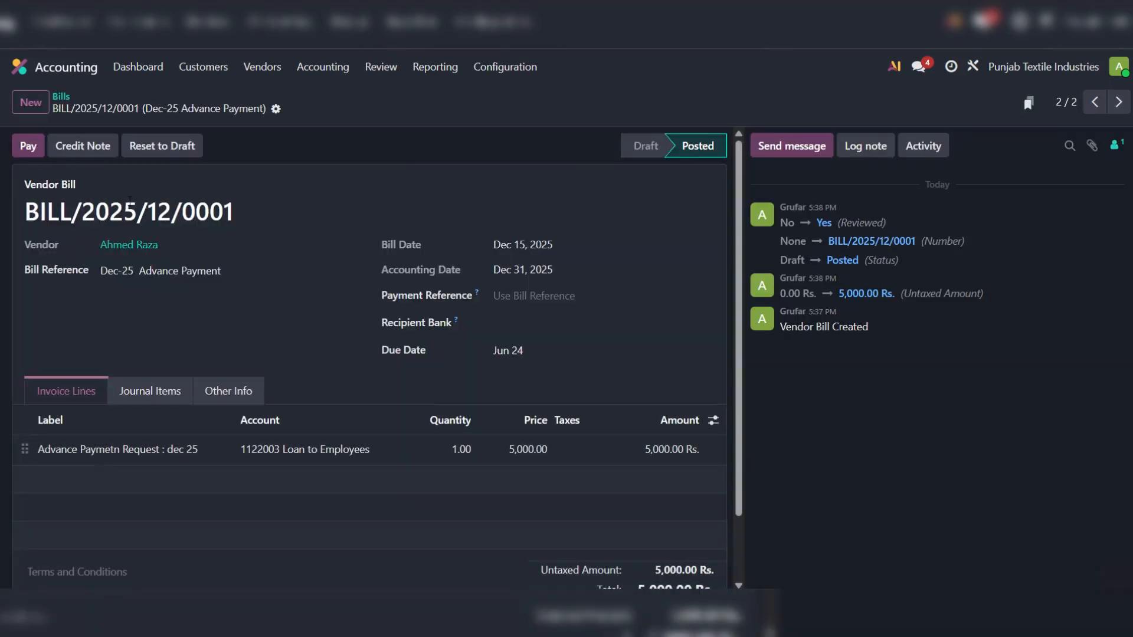
click(28, 146)
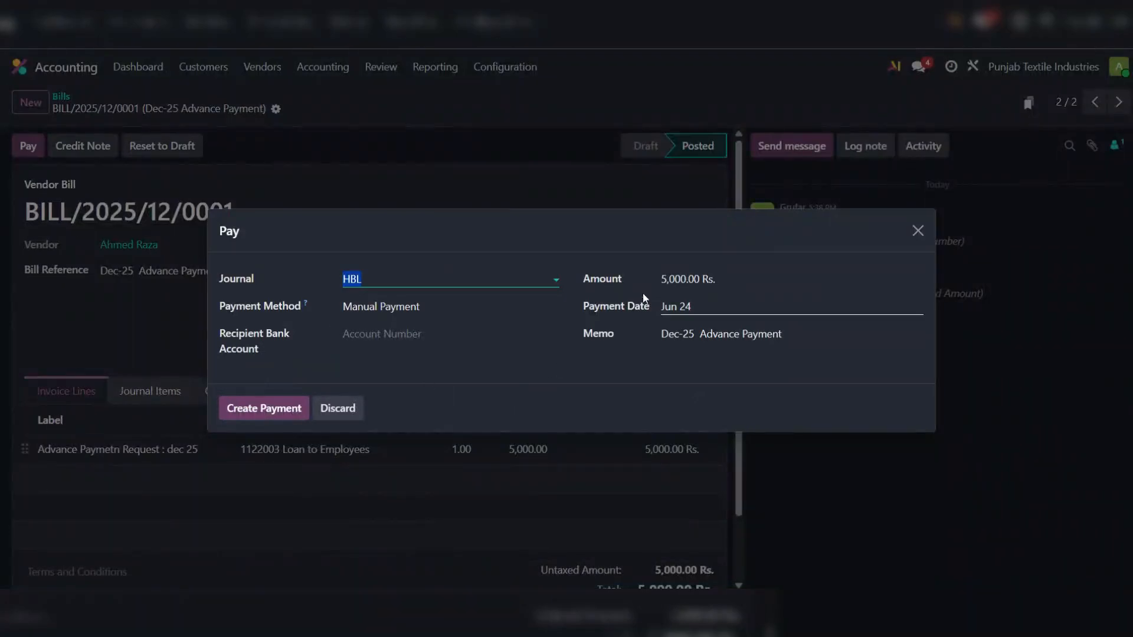
click(421, 272)
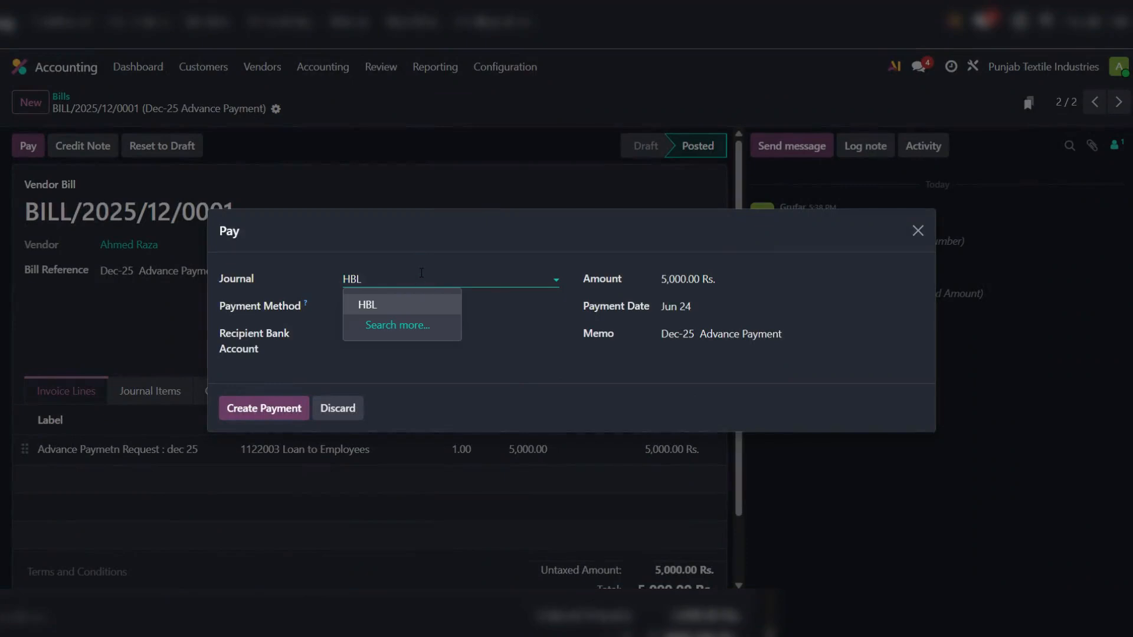
click(409, 303)
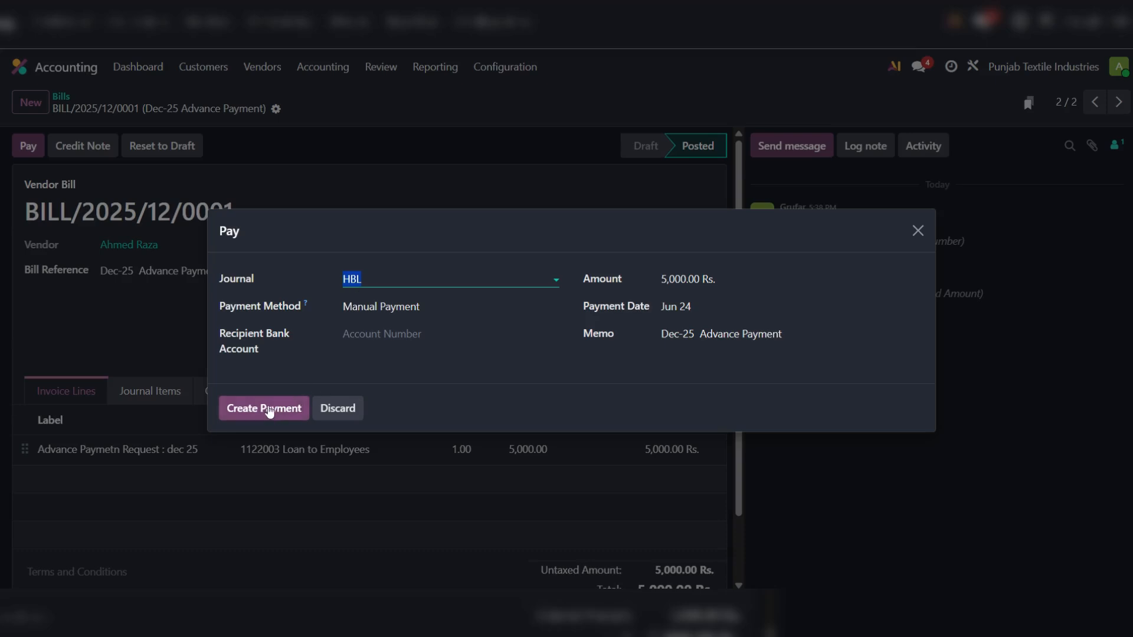
click(270, 411)
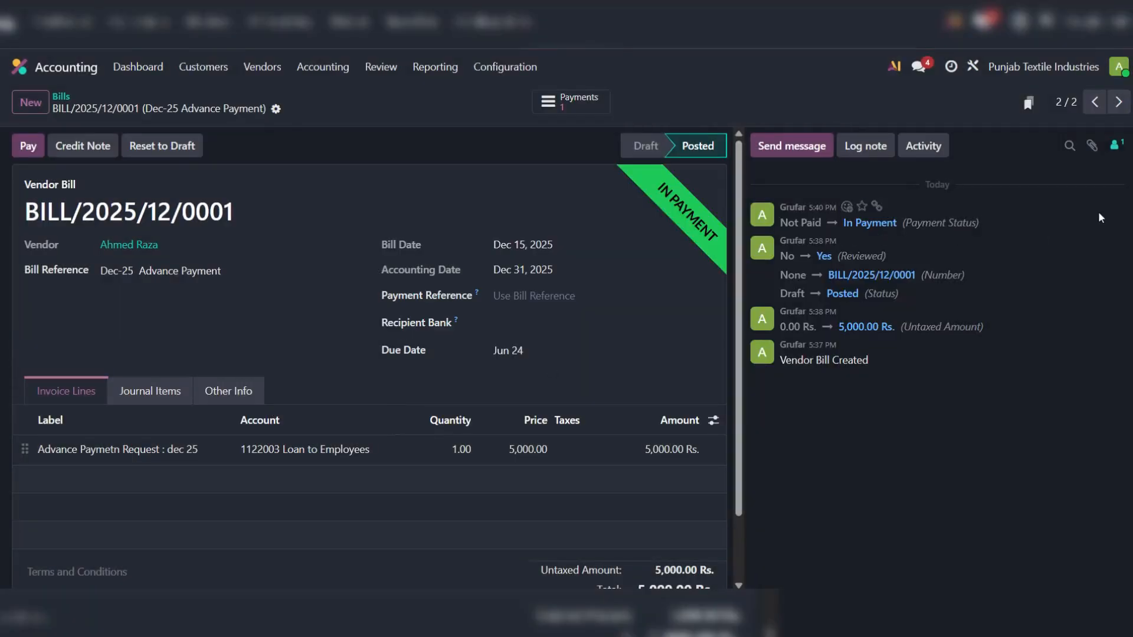
Reopen and repost the draft December 15 advance bill, and register its 5,000 Rs. payment with journal HBL and method Manual Payment.
click(355, 99)
key(alt+Left)
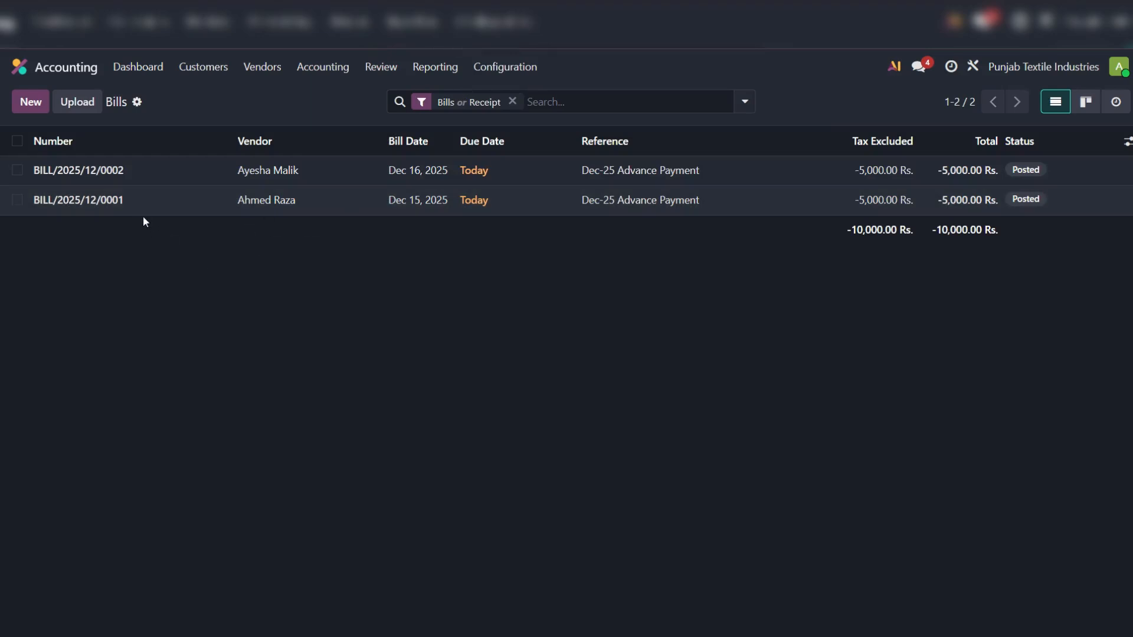
click(184, 204)
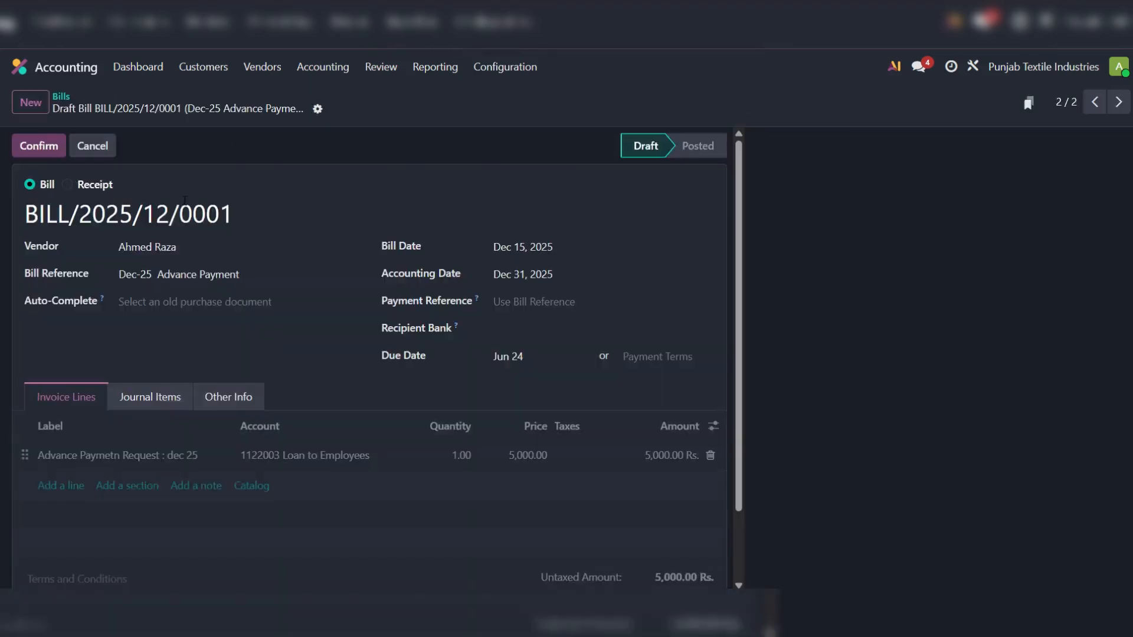
click(27, 147)
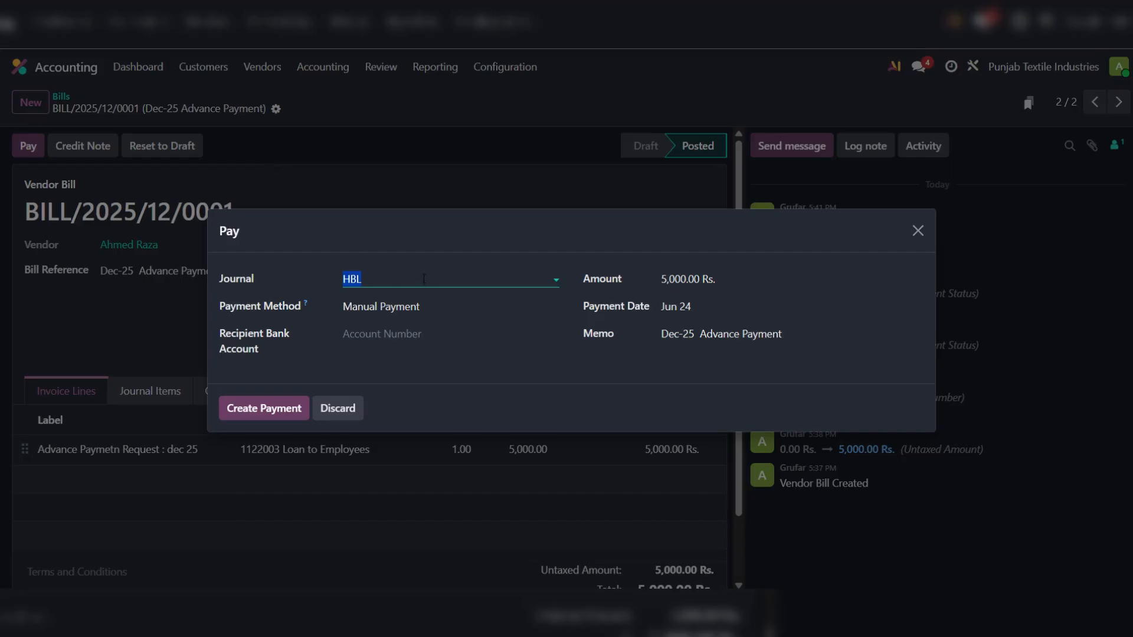
click(424, 278)
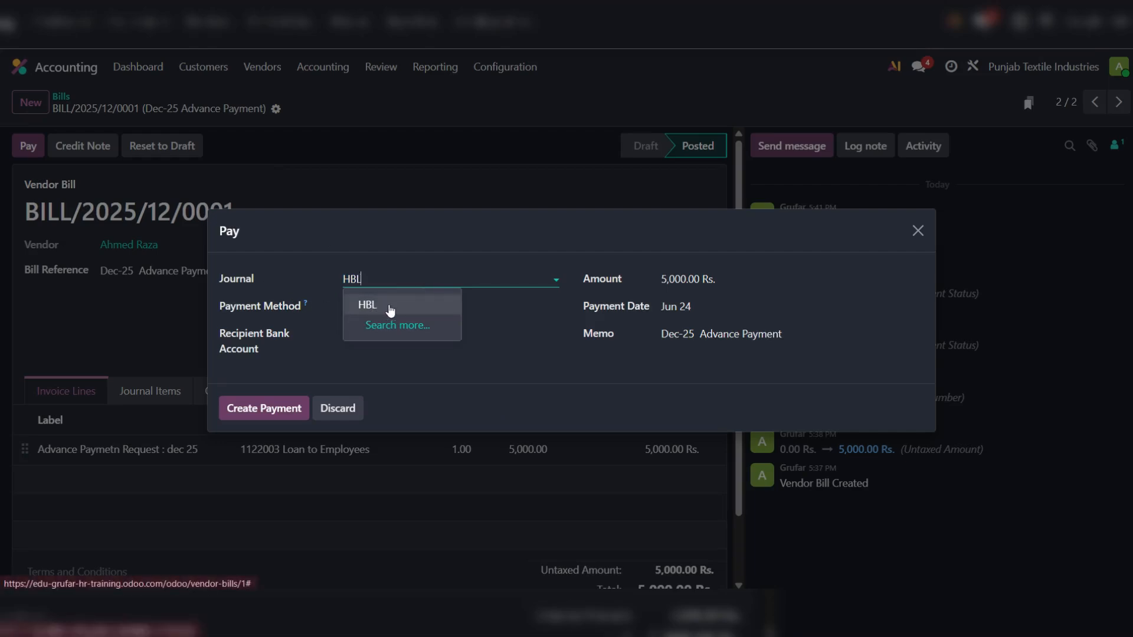
click(389, 307)
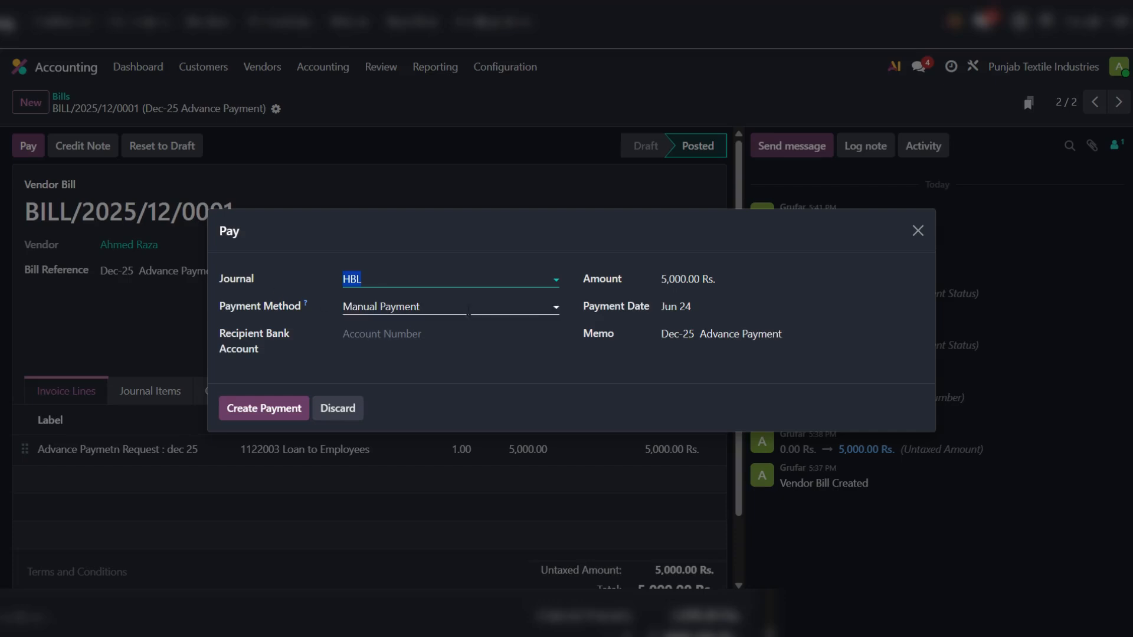
click(263, 410)
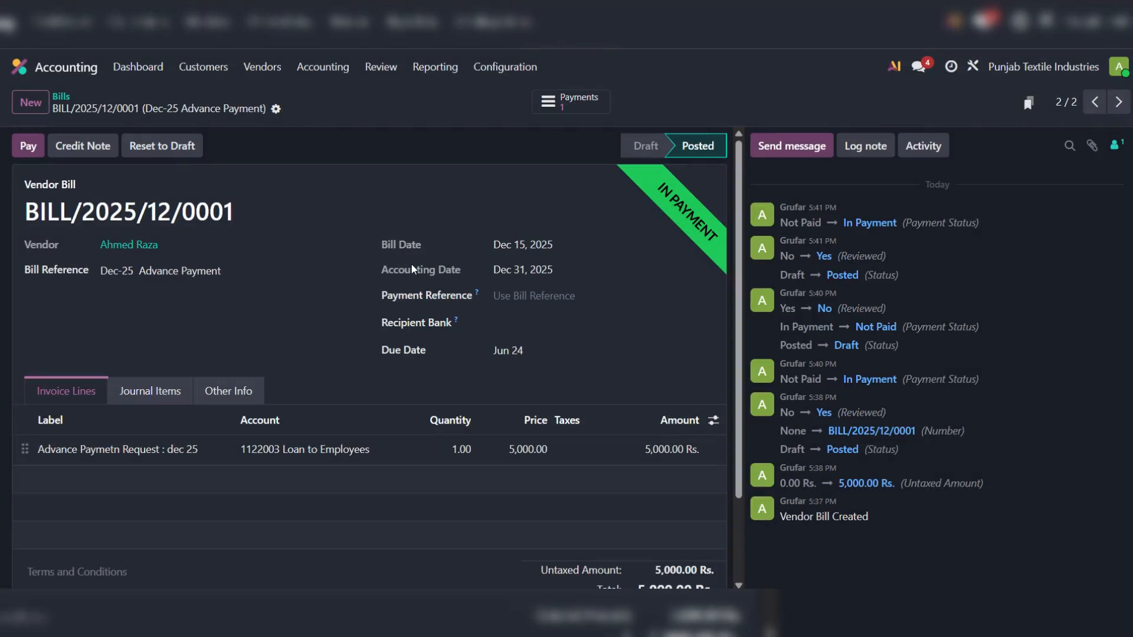
Create the 5,000 Rs. manual payment for the December 16 advance bill through the HBL journal and return to the bills list.
click(1124, 105)
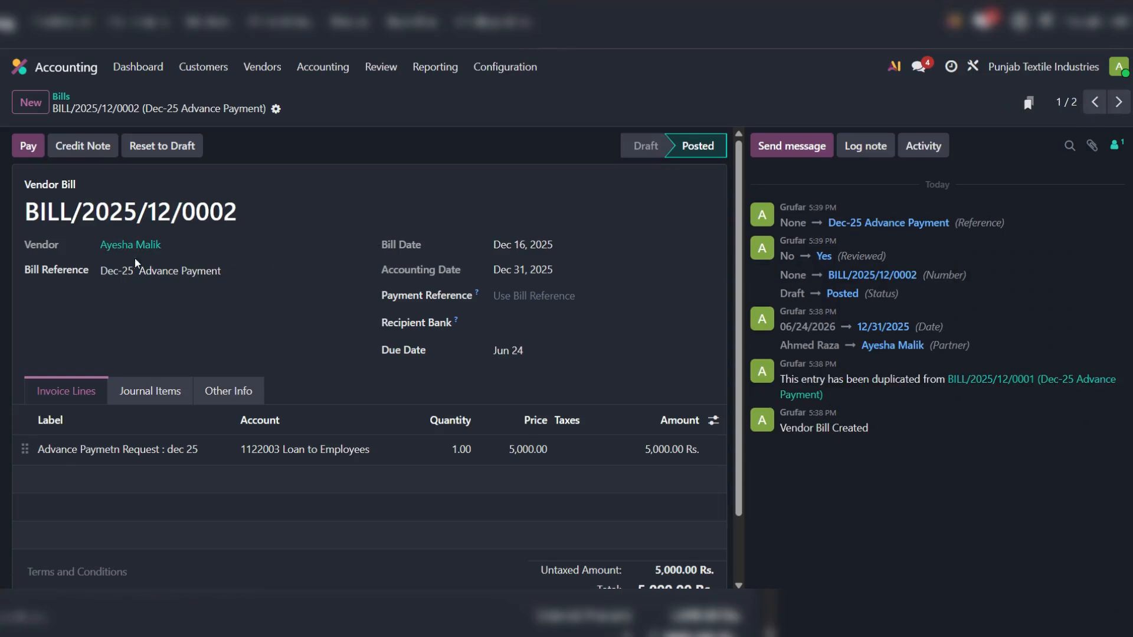
click(24, 147)
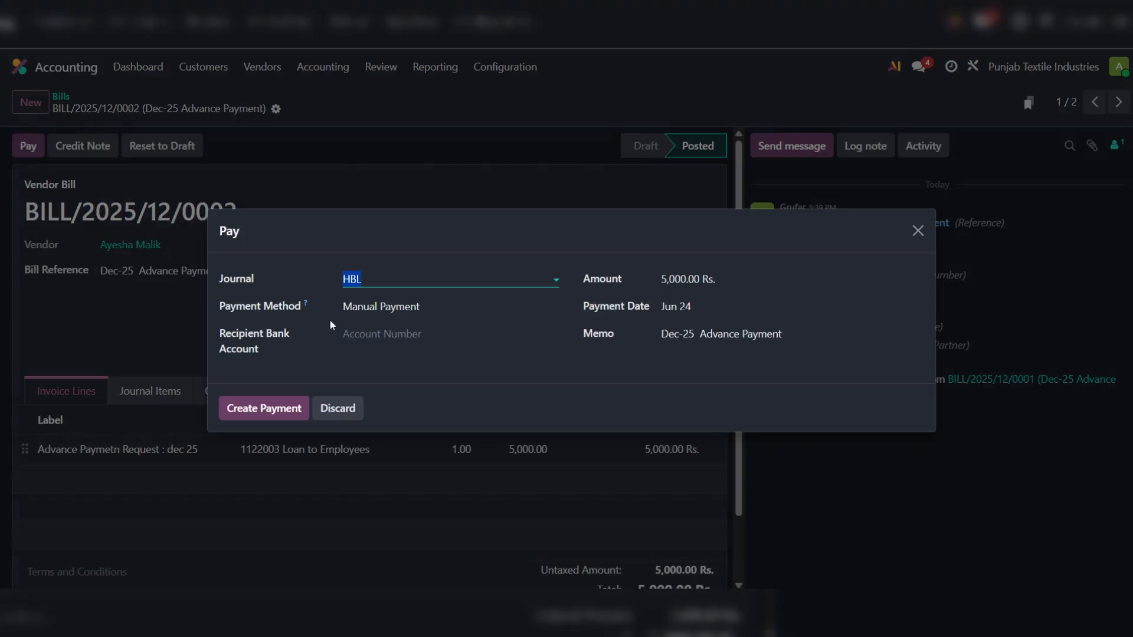
click(250, 410)
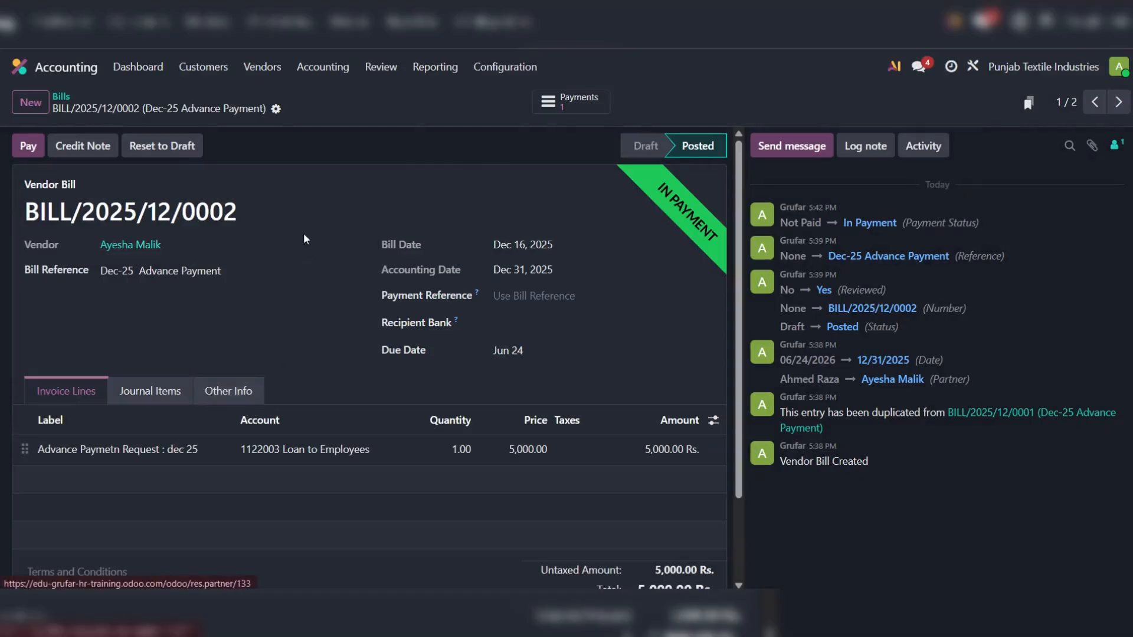
click(1119, 103)
click(1119, 104)
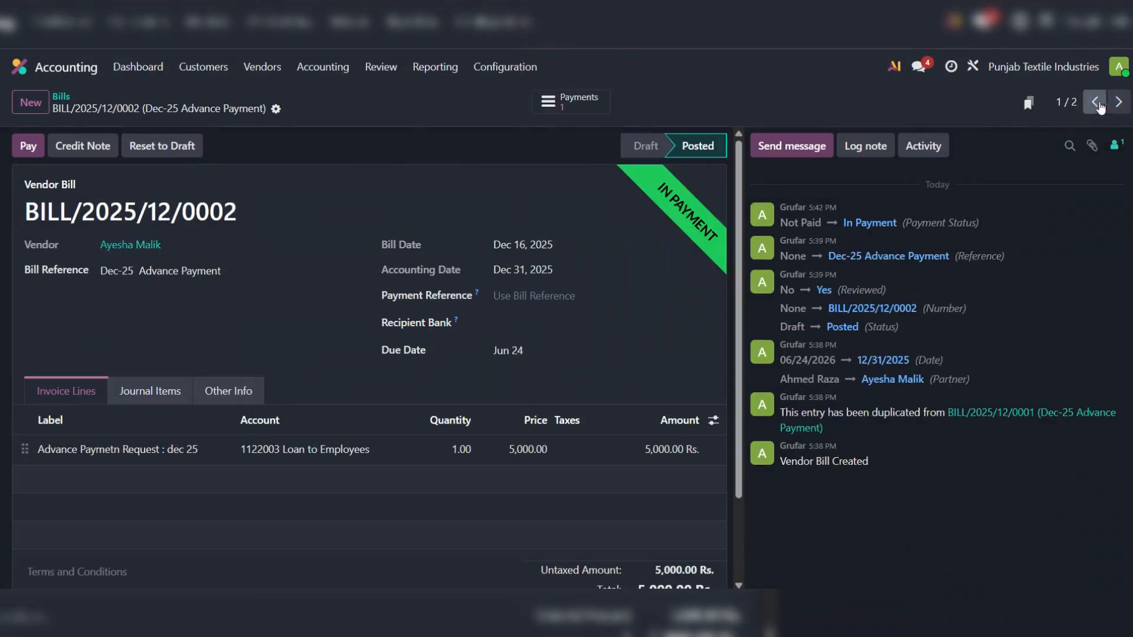
click(61, 98)
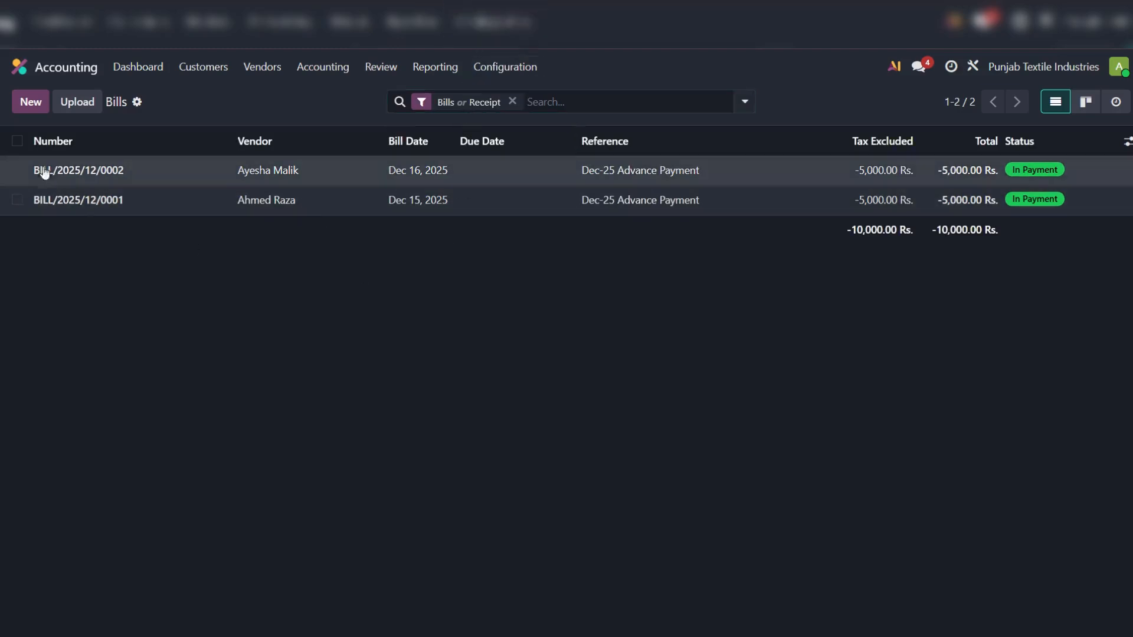
Switch to the Payroll app and start a new salary adjustment for the employee who received the December 15 advance.
click(18, 65)
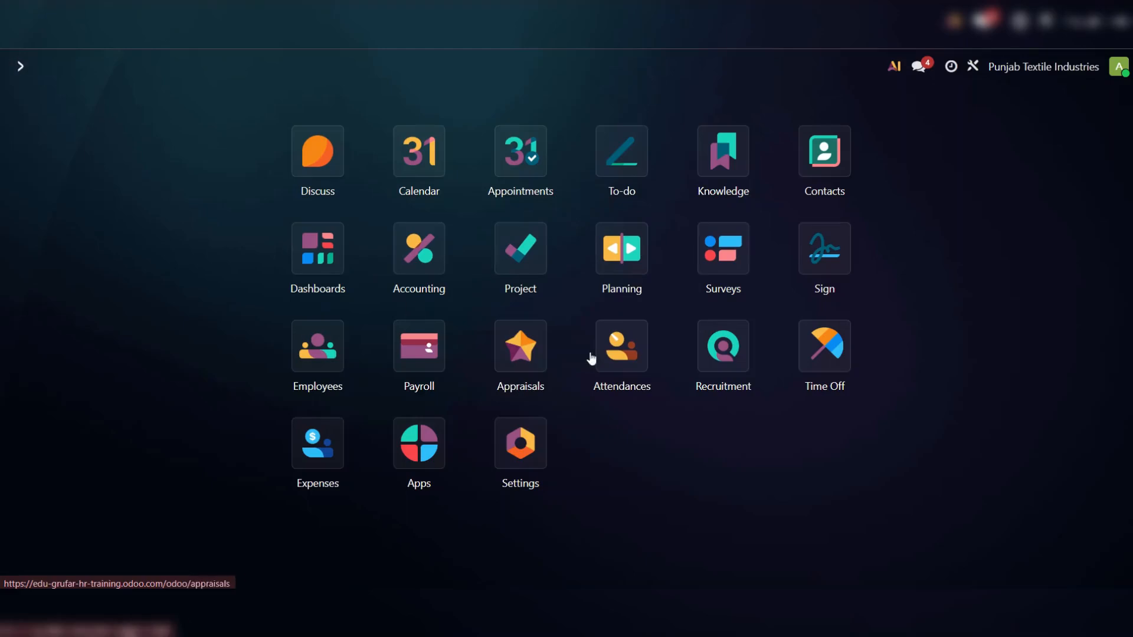
click(419, 348)
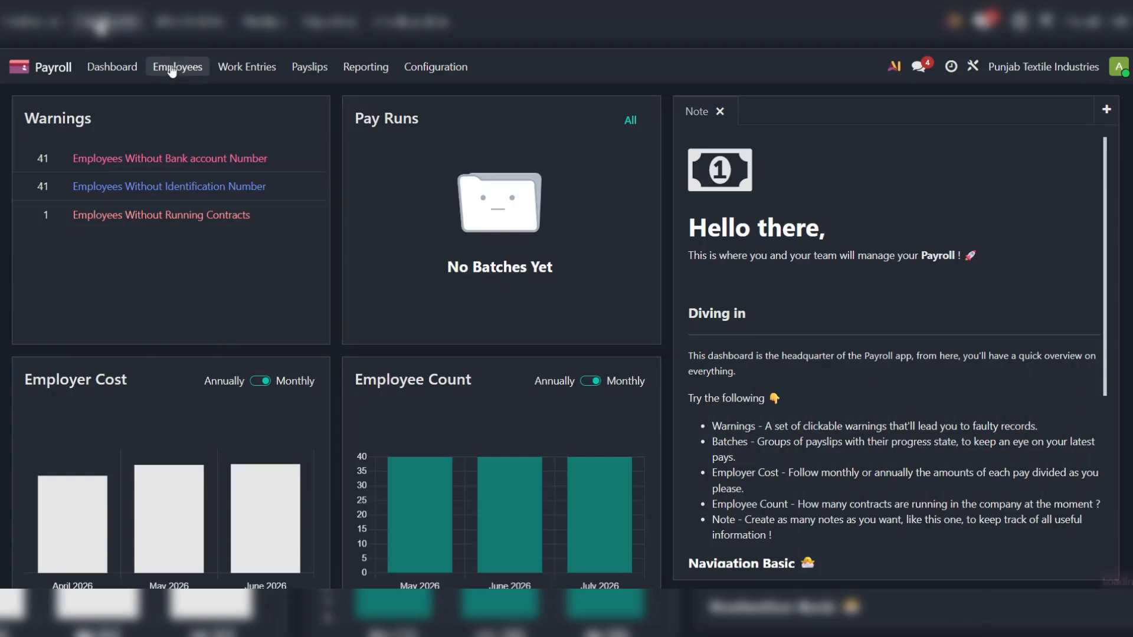
click(175, 67)
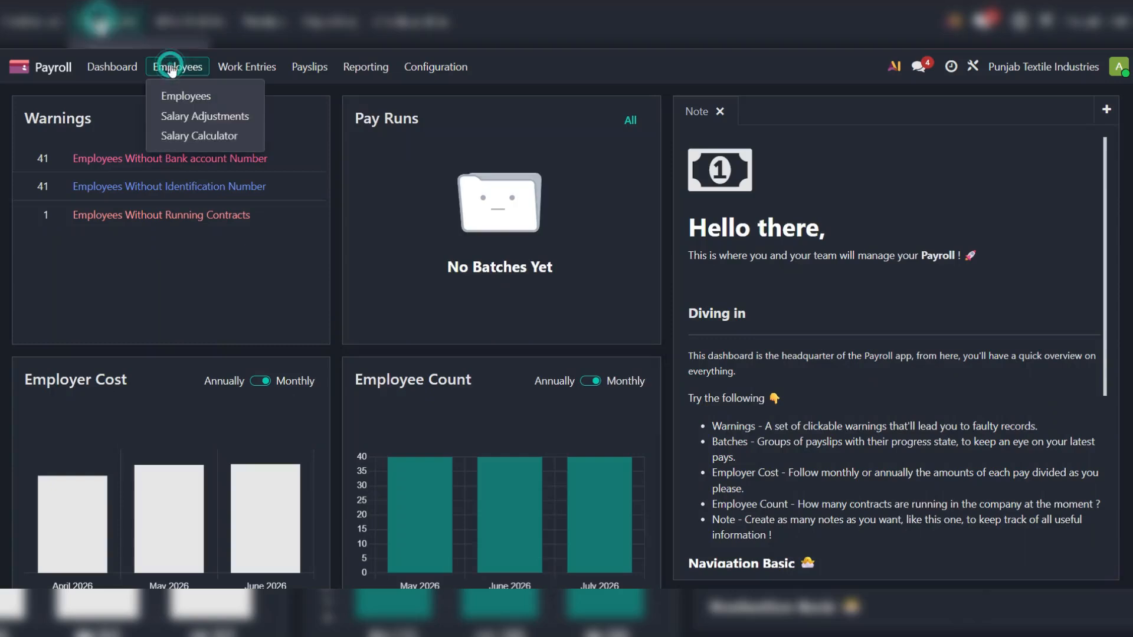
click(236, 116)
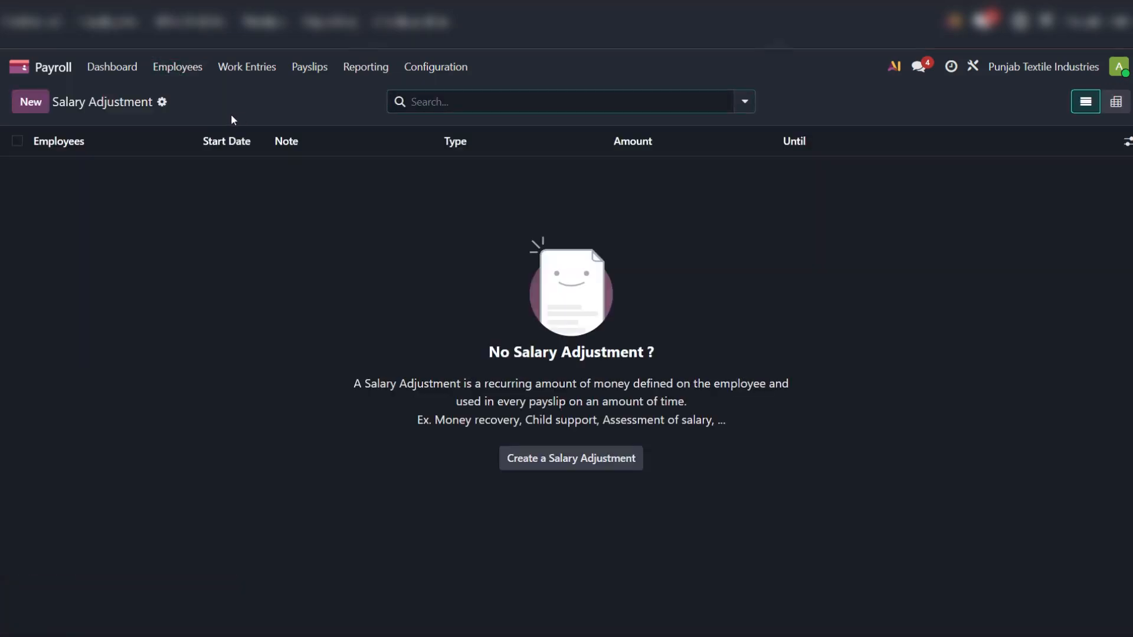
click(32, 102)
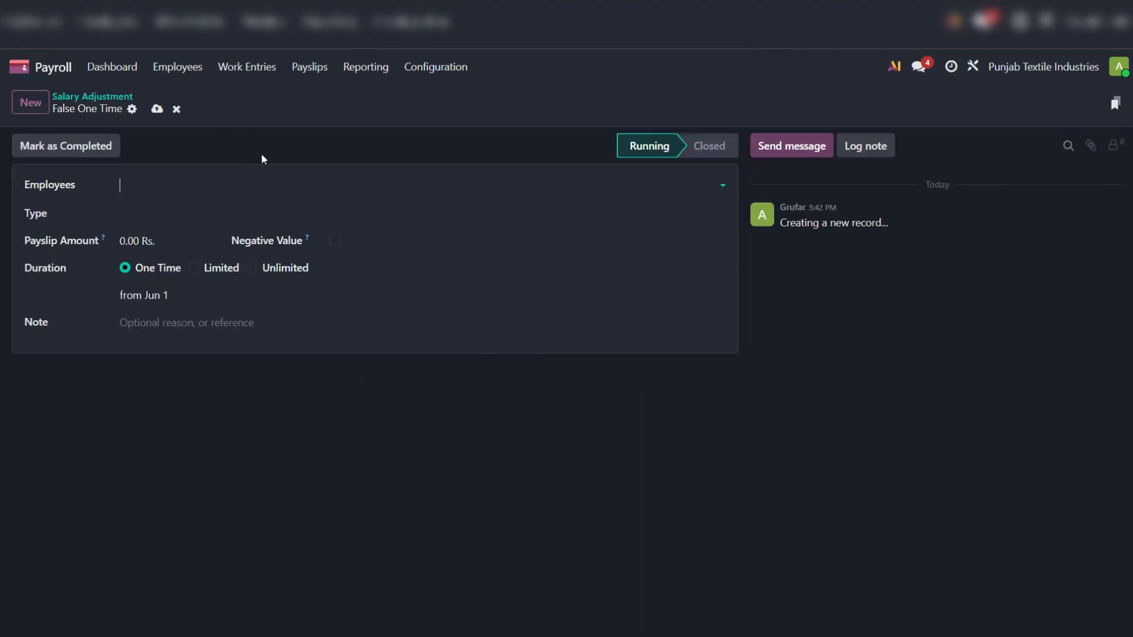
text(ahm)
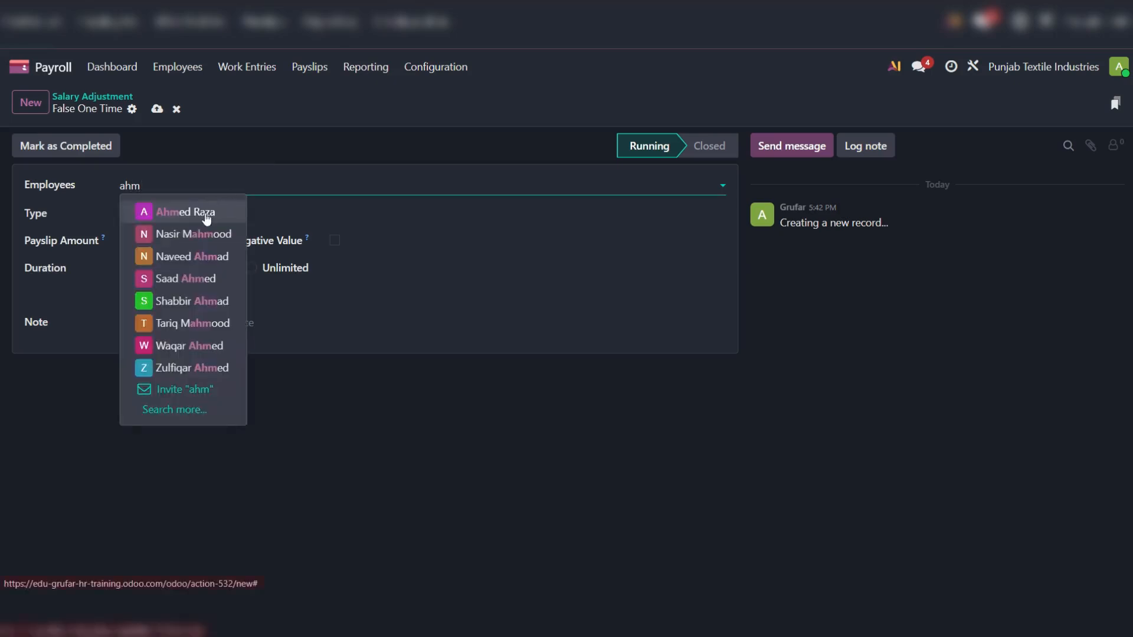
click(205, 215)
Mark the salary adjustment as a negative value and set its payslip amount to 5,000 Rs.
click(129, 241)
click(128, 240)
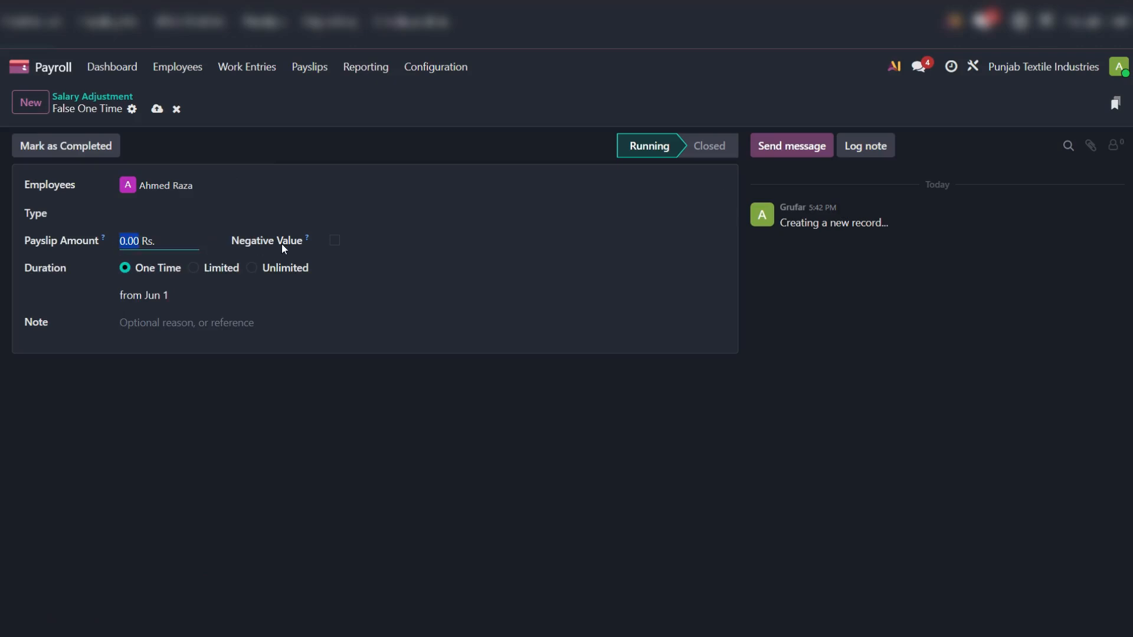
click(334, 242)
click(140, 240)
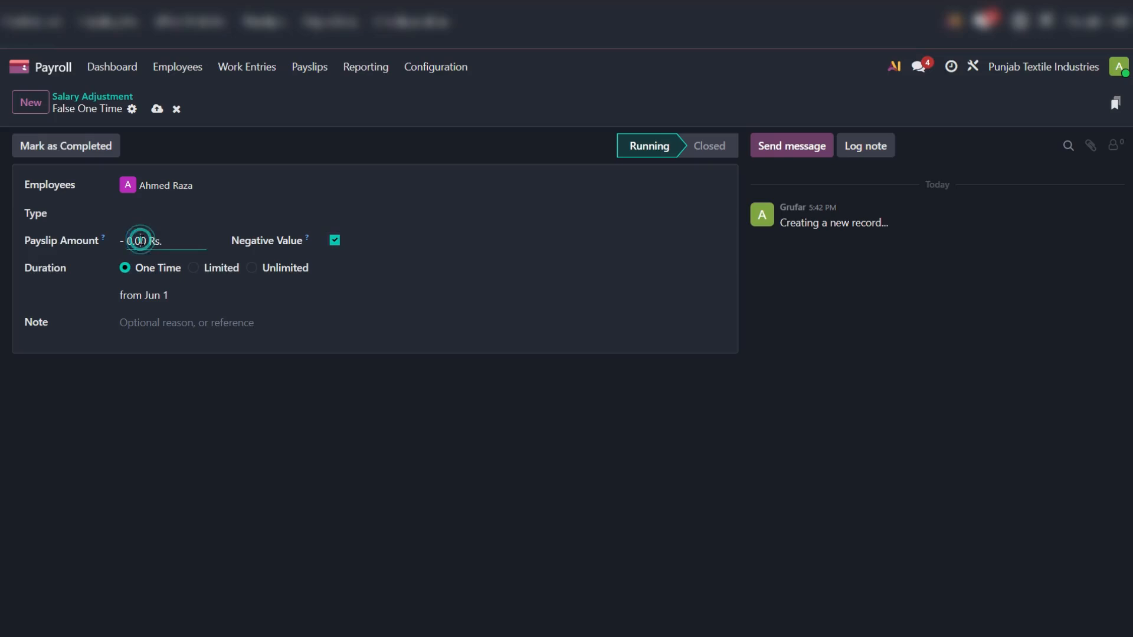
text(5000)
click(287, 396)
Set the start date of the one-time salary adjustment to January 1, 2026.
click(166, 296)
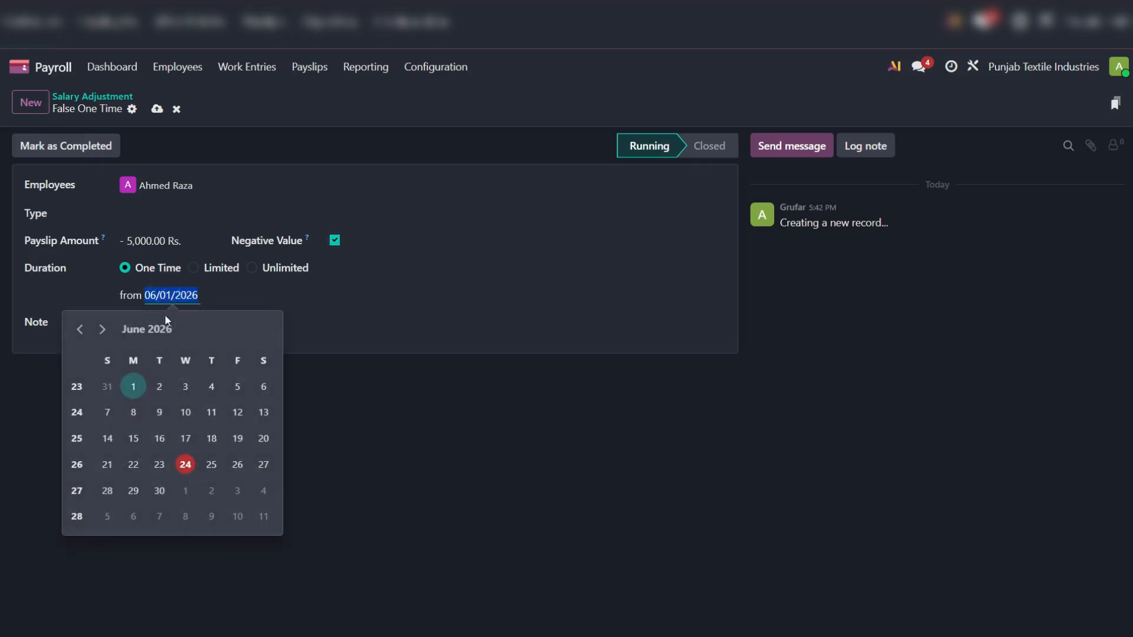
click(80, 330)
click(79, 329)
click(80, 329)
click(80, 329)
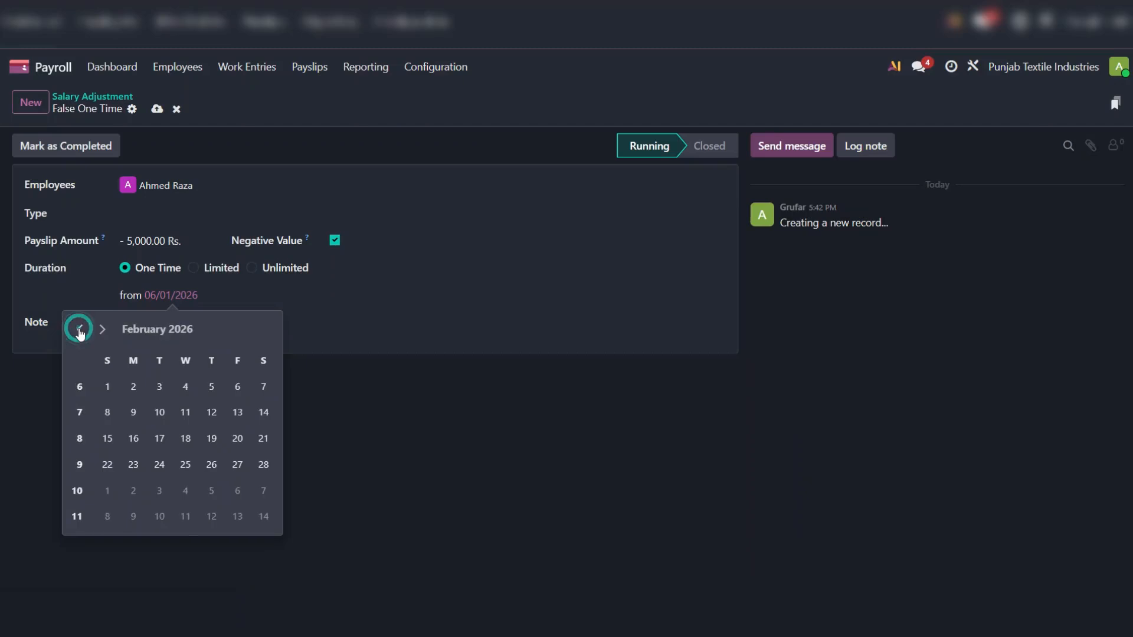
click(80, 329)
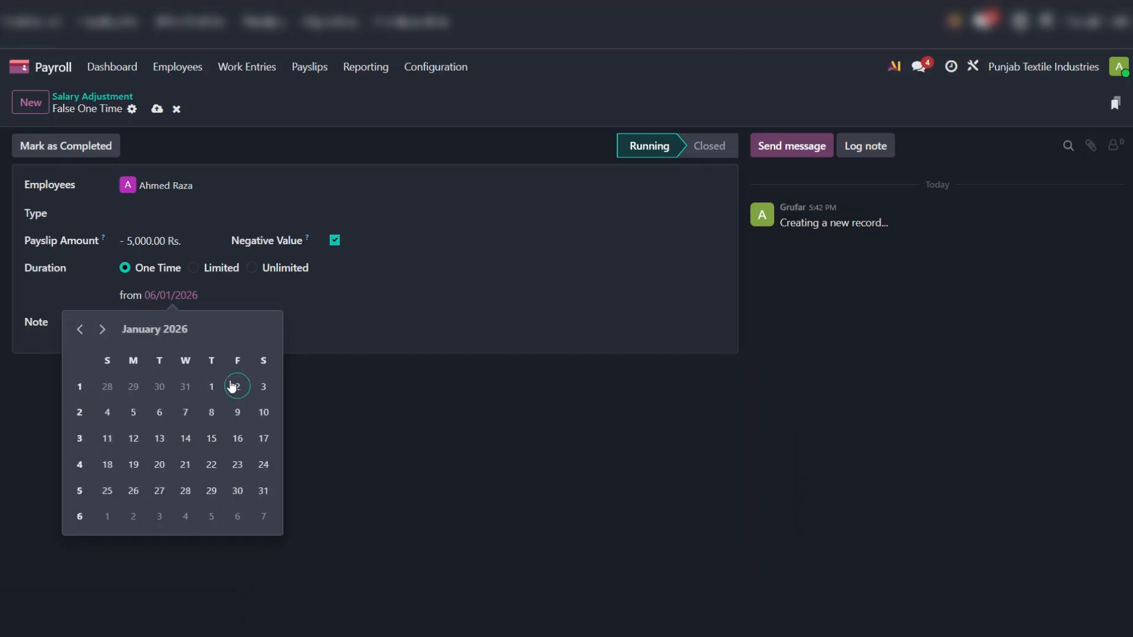
click(211, 387)
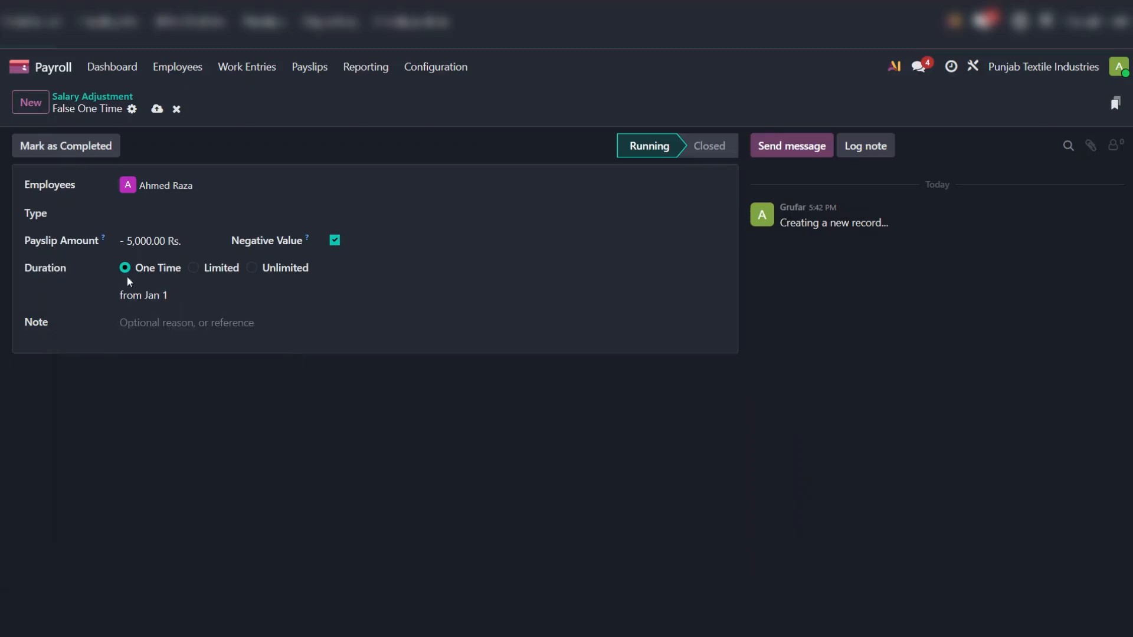
Add the note "Advance Deduction", choose the type Attachment of Salary, and save the salary adjustment.
click(177, 323)
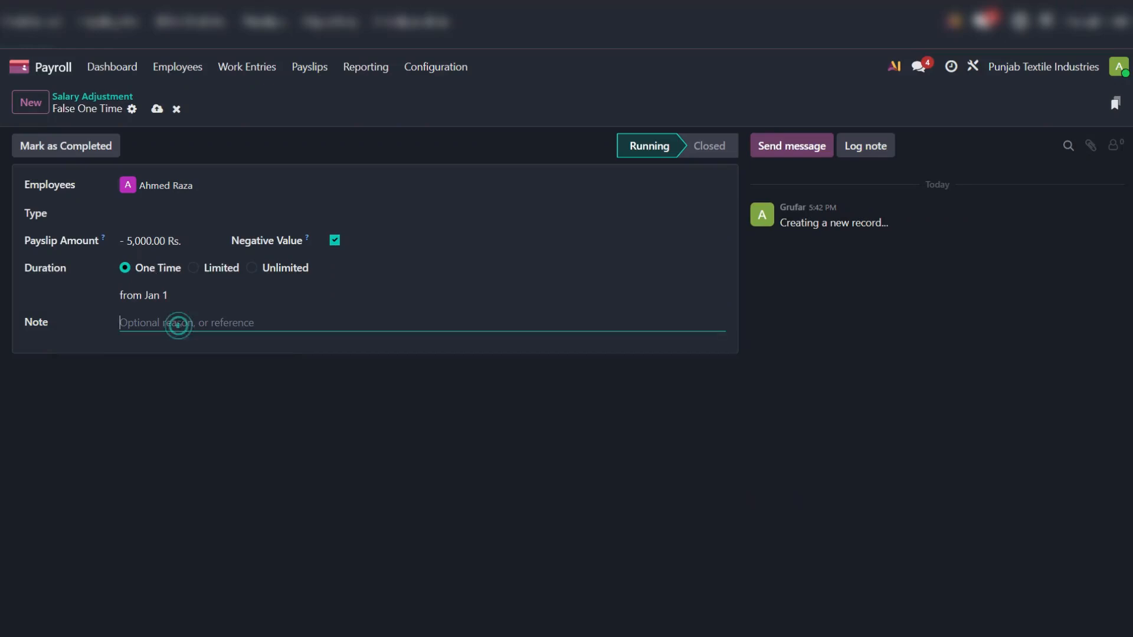
text(Advance Deduction)
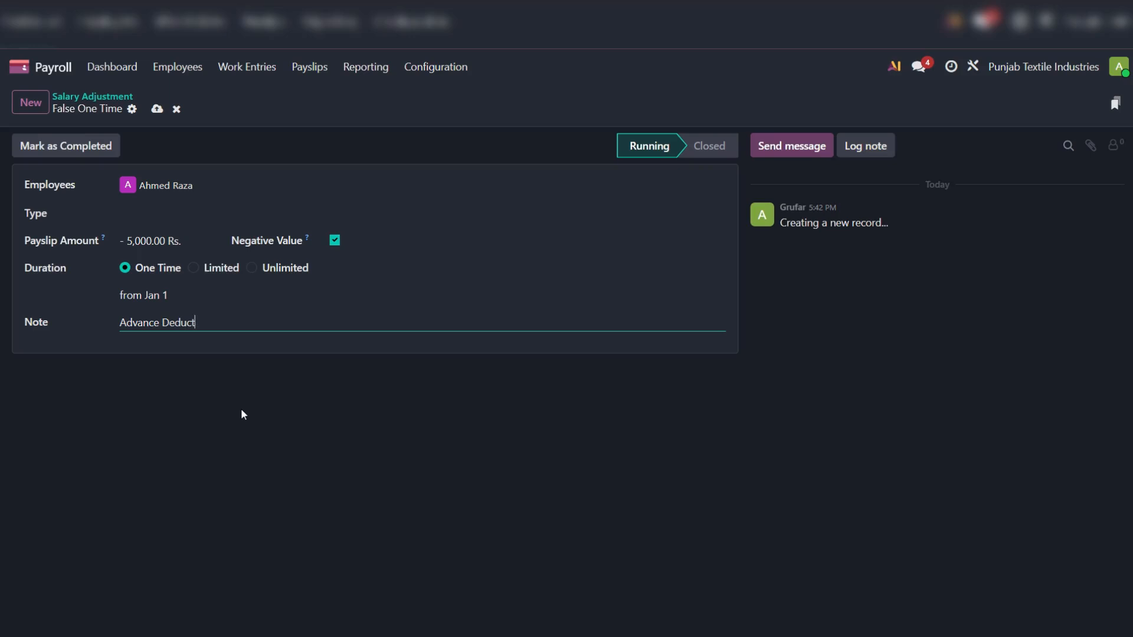
click(183, 212)
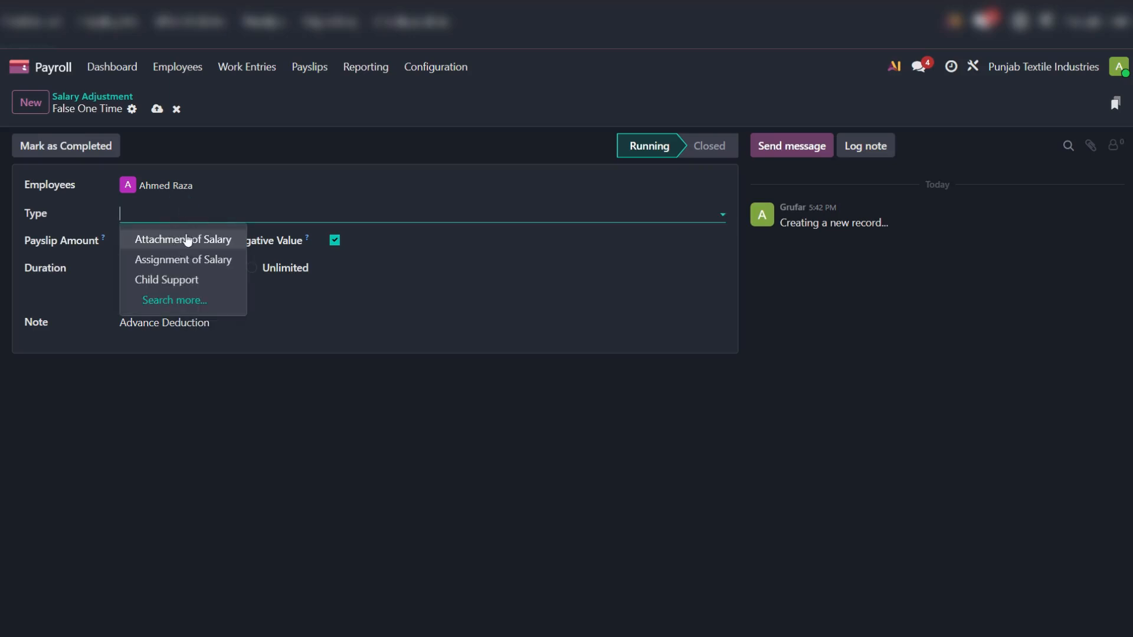
click(225, 239)
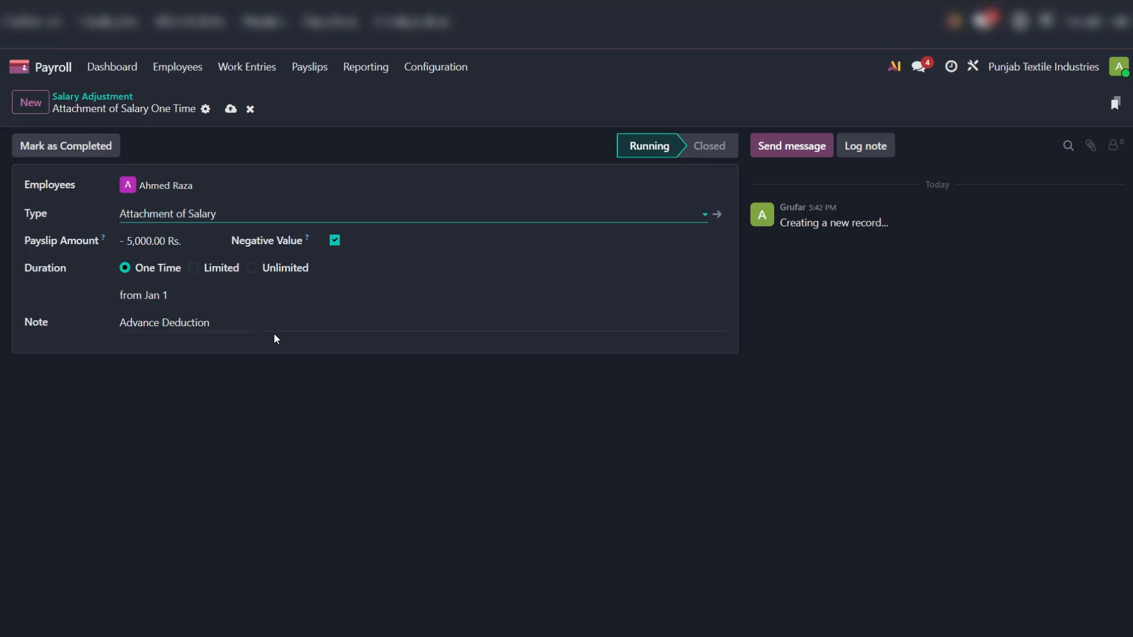
click(230, 108)
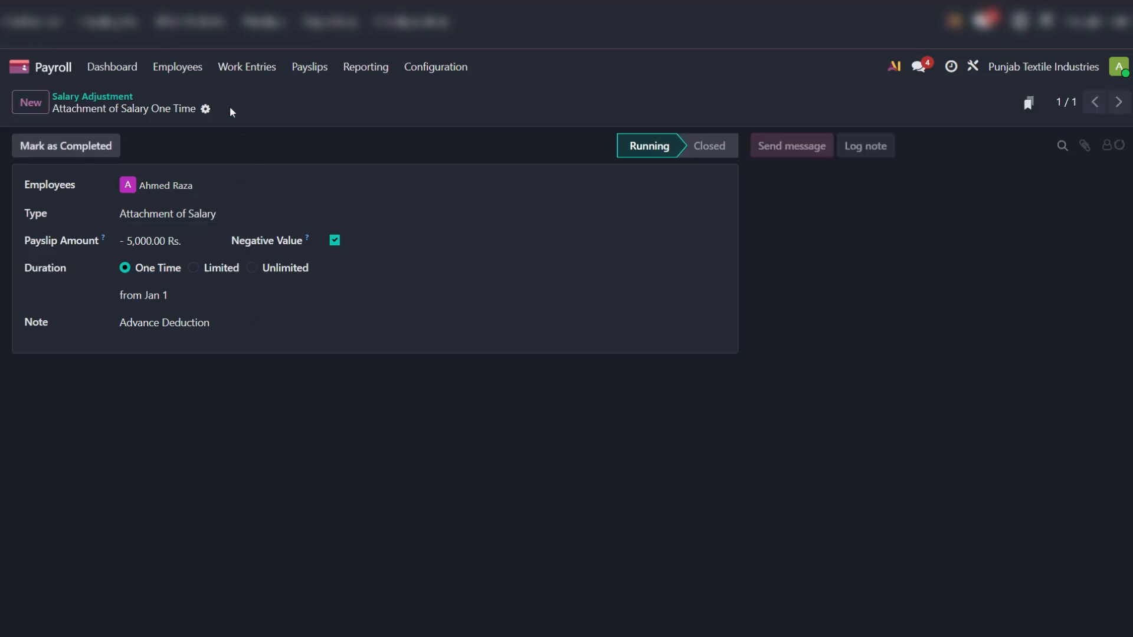
Turn off the negative value option on the salary adjustment and save it.
click(280, 101)
click(334, 241)
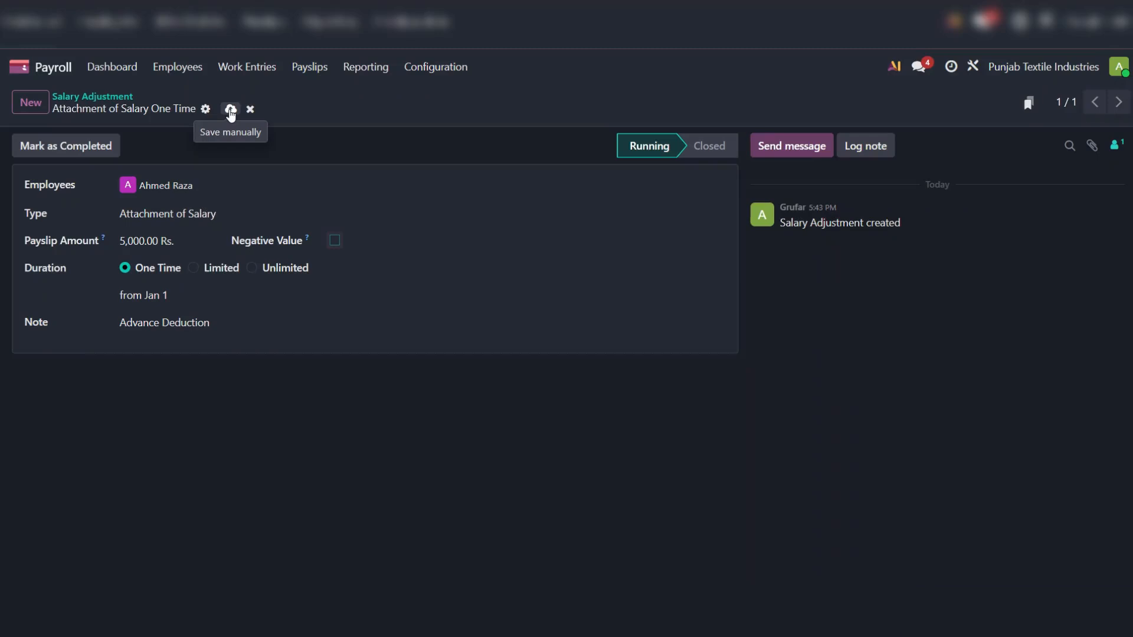
click(230, 111)
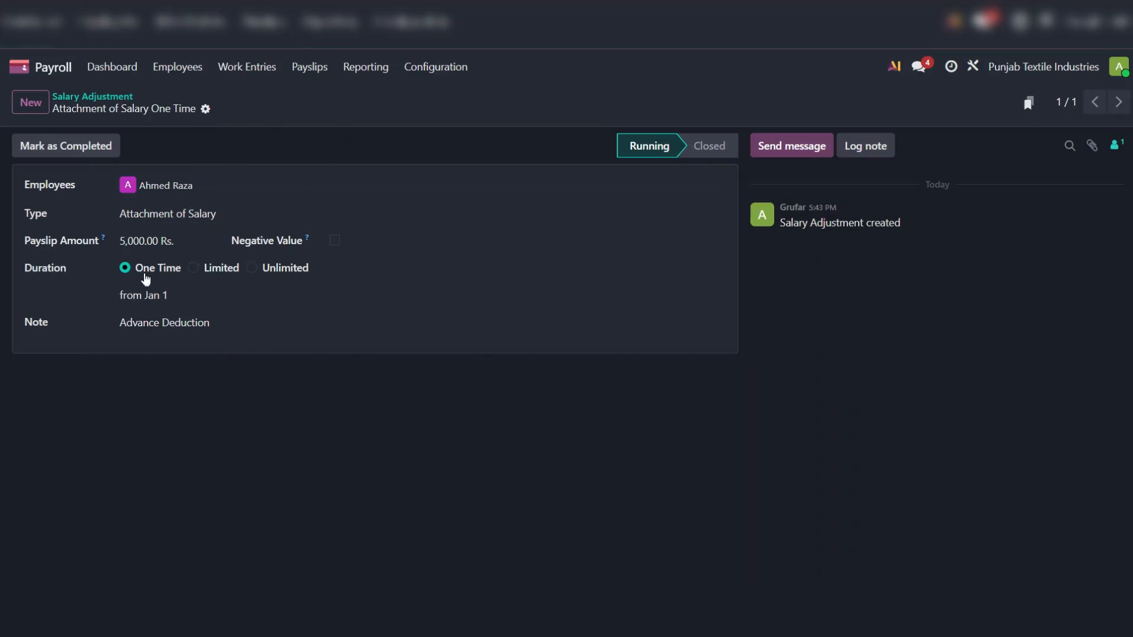
click(182, 378)
click(310, 107)
Duplicate the salary adjustment, replace its employee with the December 16 advance's recipient, save it and return to the adjustments list.
click(205, 108)
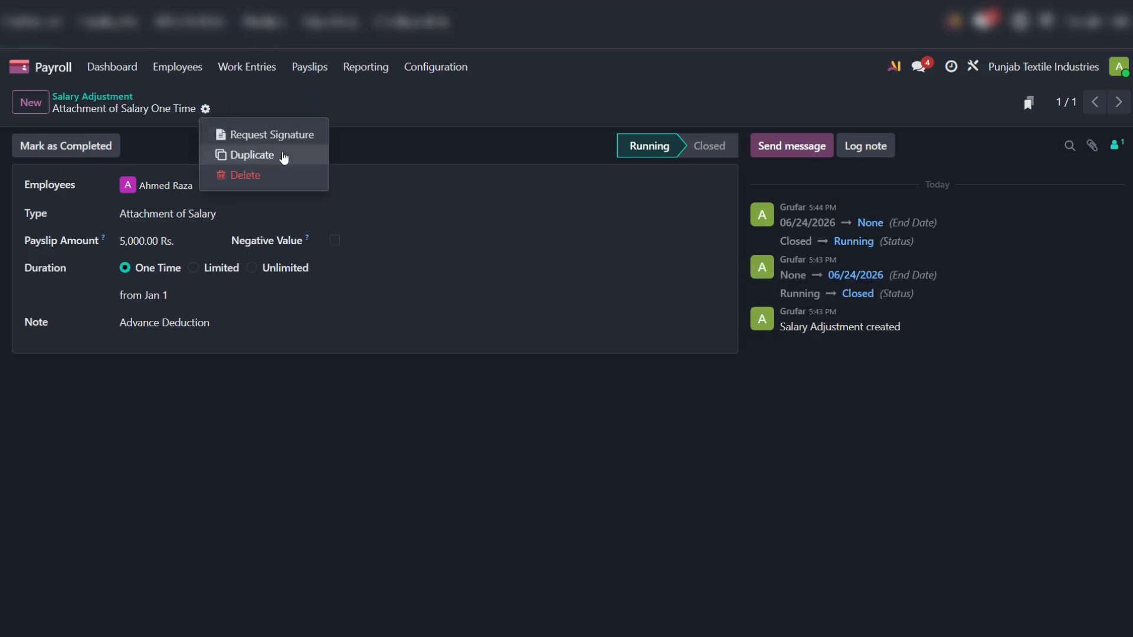
click(283, 156)
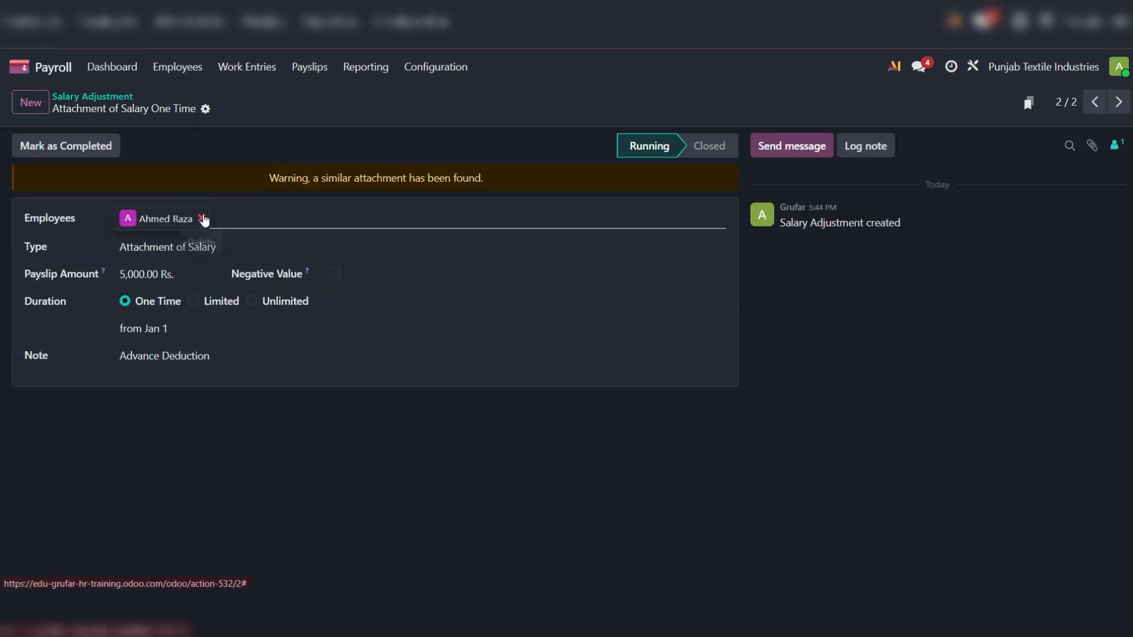
click(202, 219)
click(300, 111)
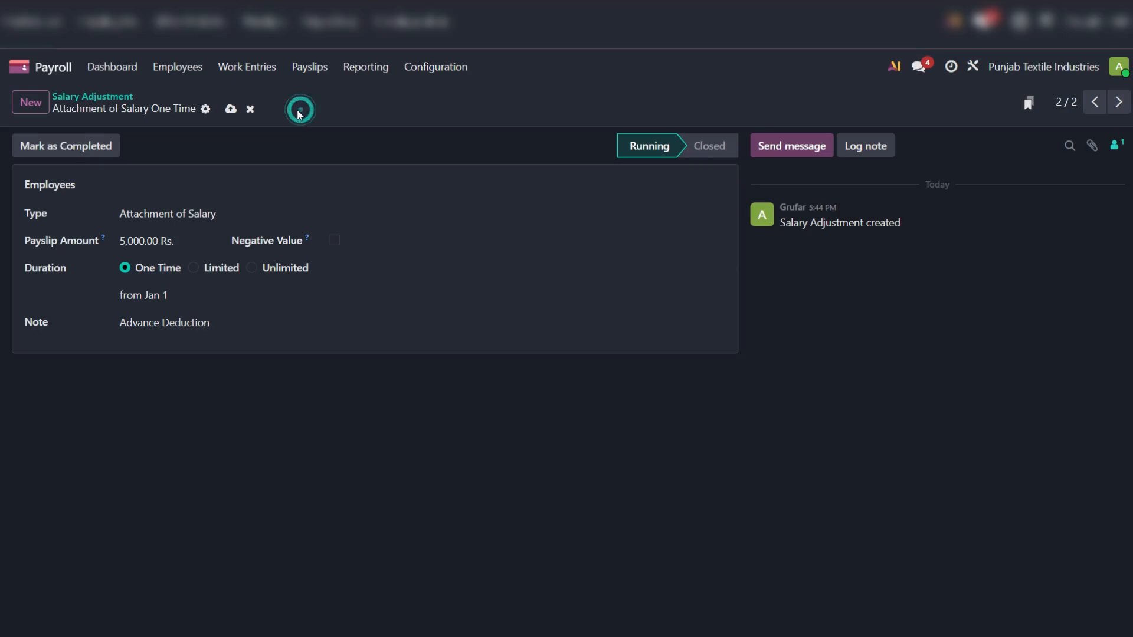
click(211, 177)
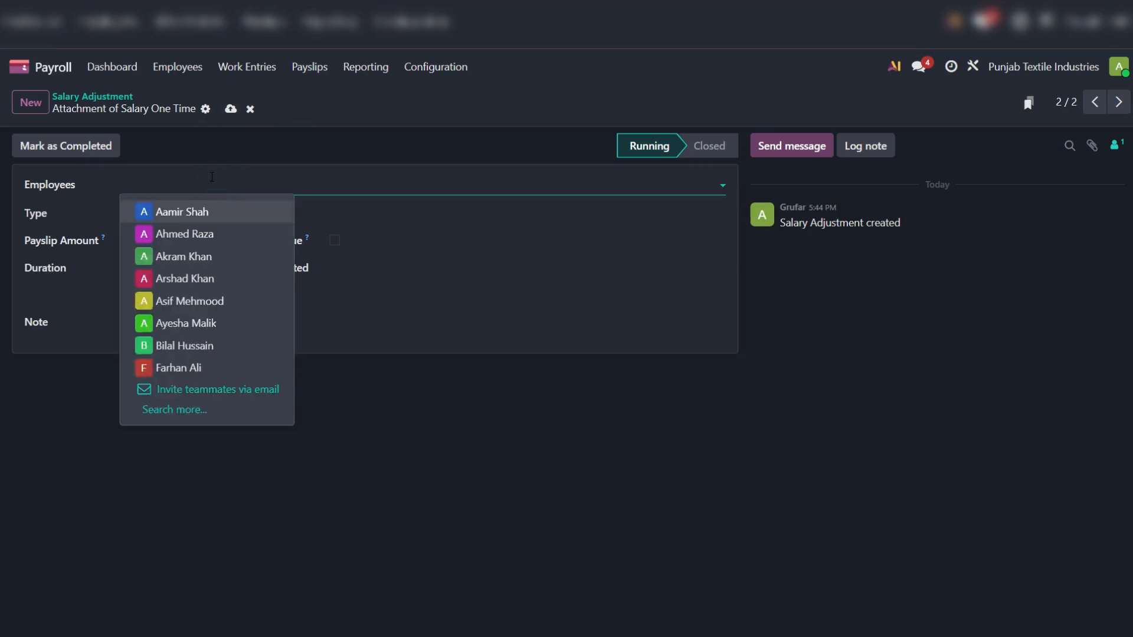
text(aye)
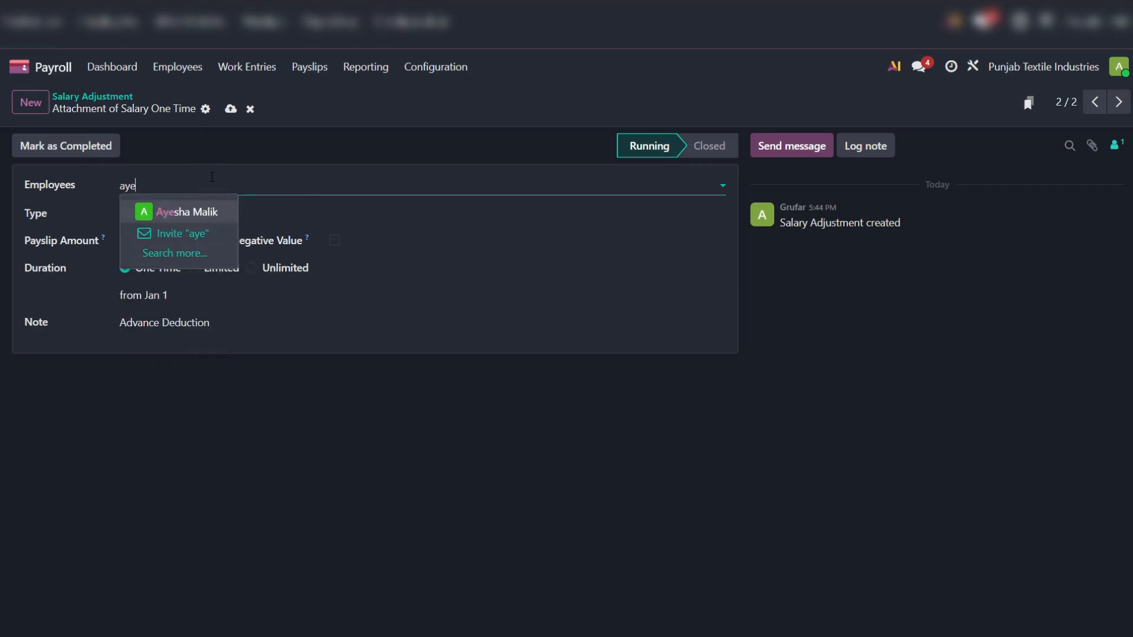
click(202, 212)
click(230, 109)
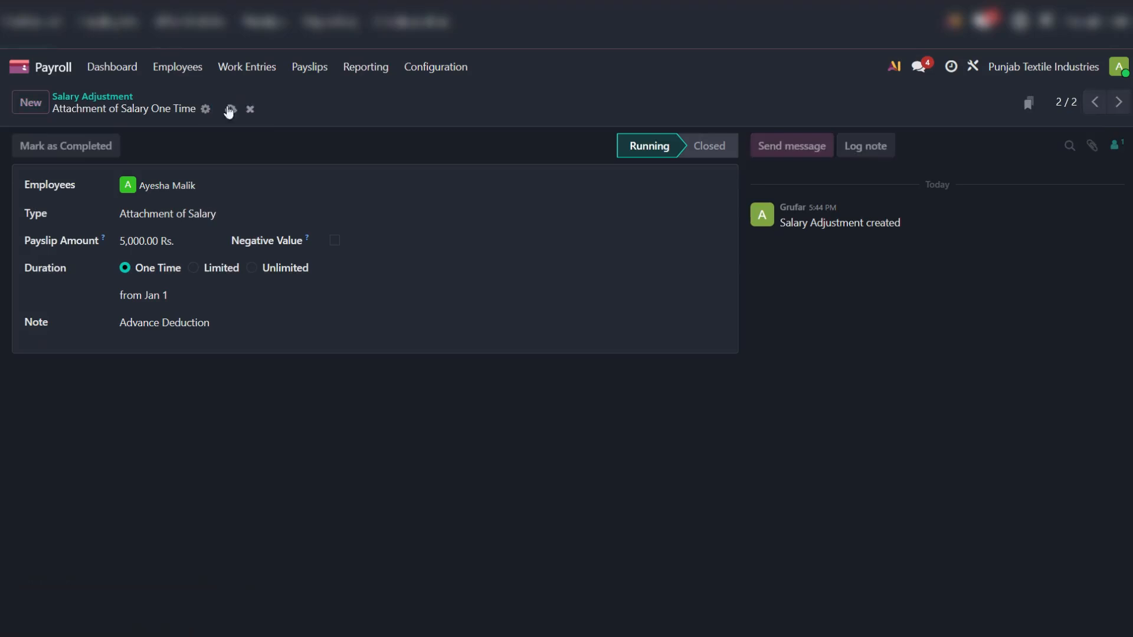
click(120, 96)
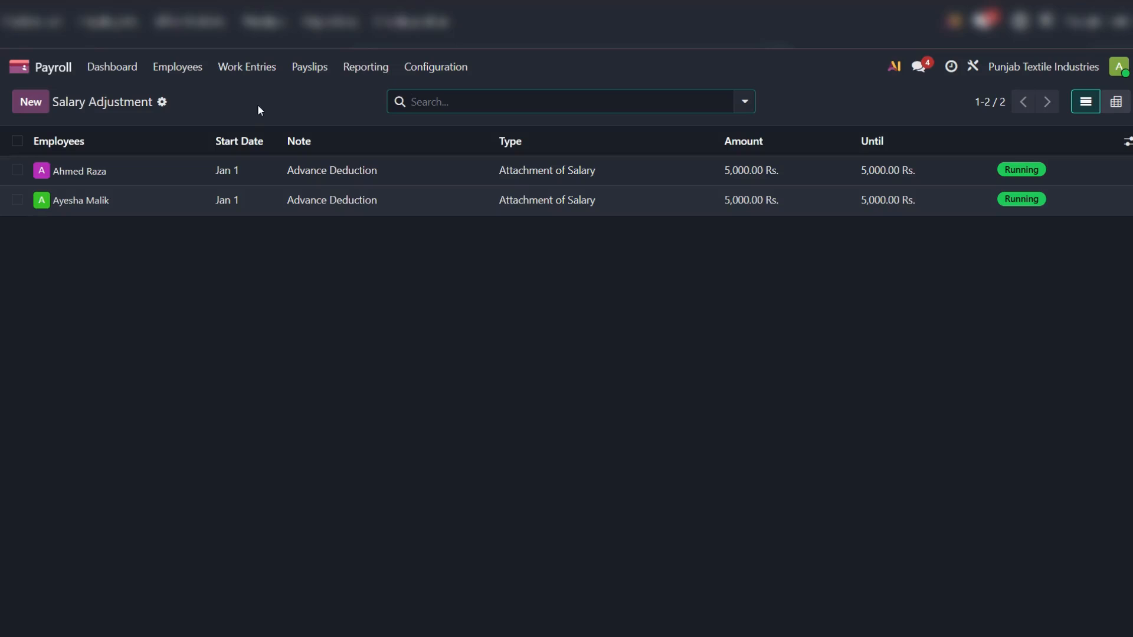
Create a new payslip for the employee who received the December 15 advance.
click(312, 67)
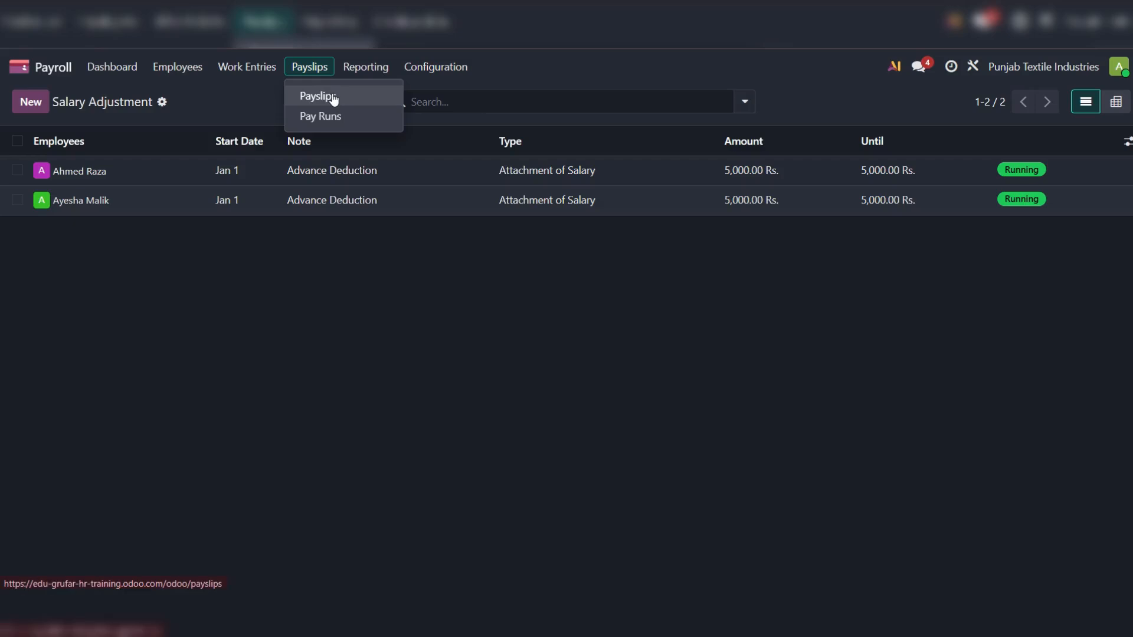
click(350, 100)
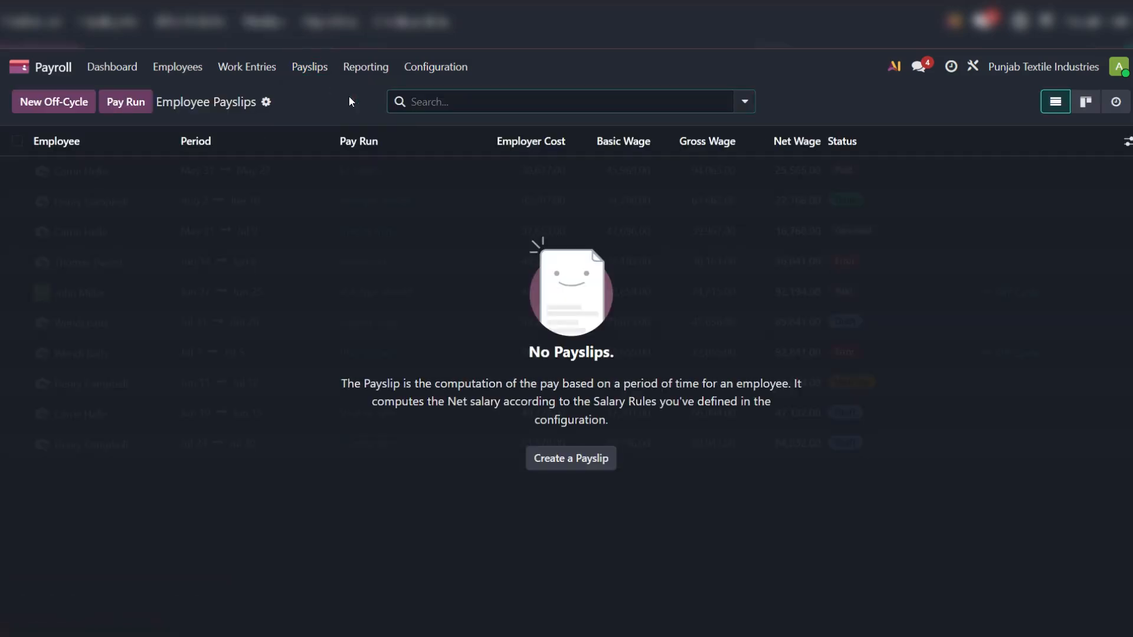
click(317, 94)
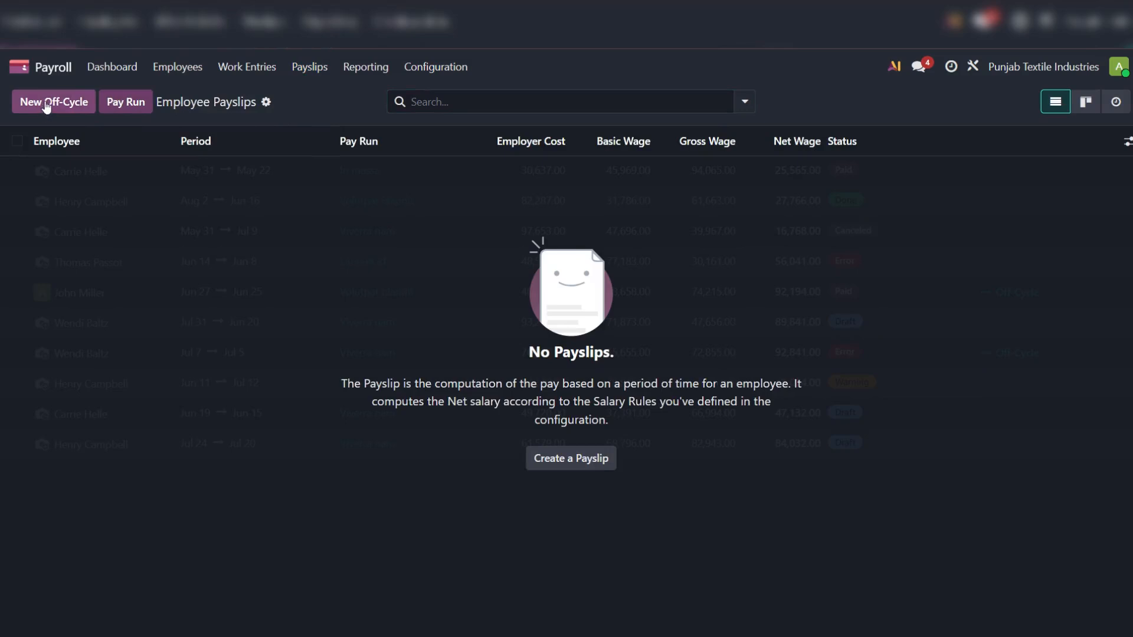
click(573, 461)
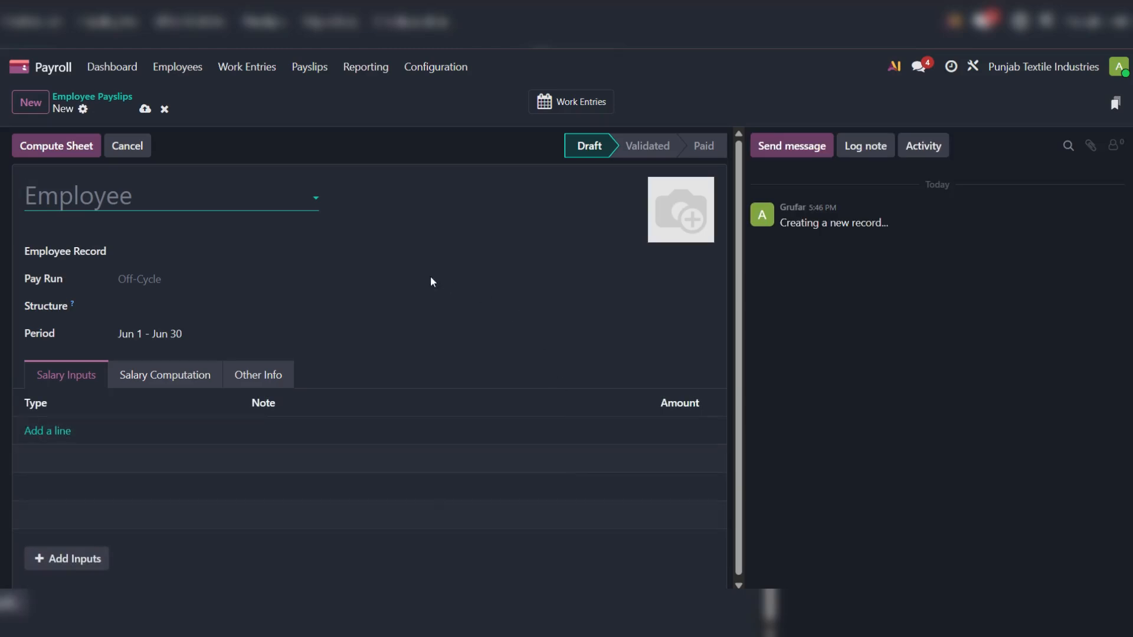
click(207, 194)
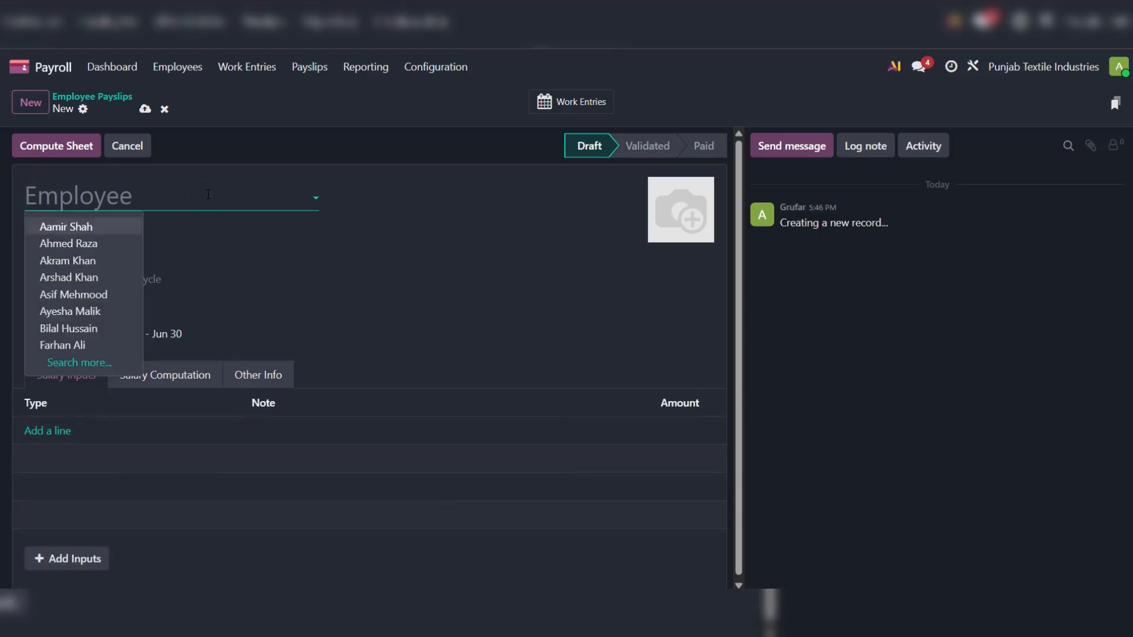
click(120, 242)
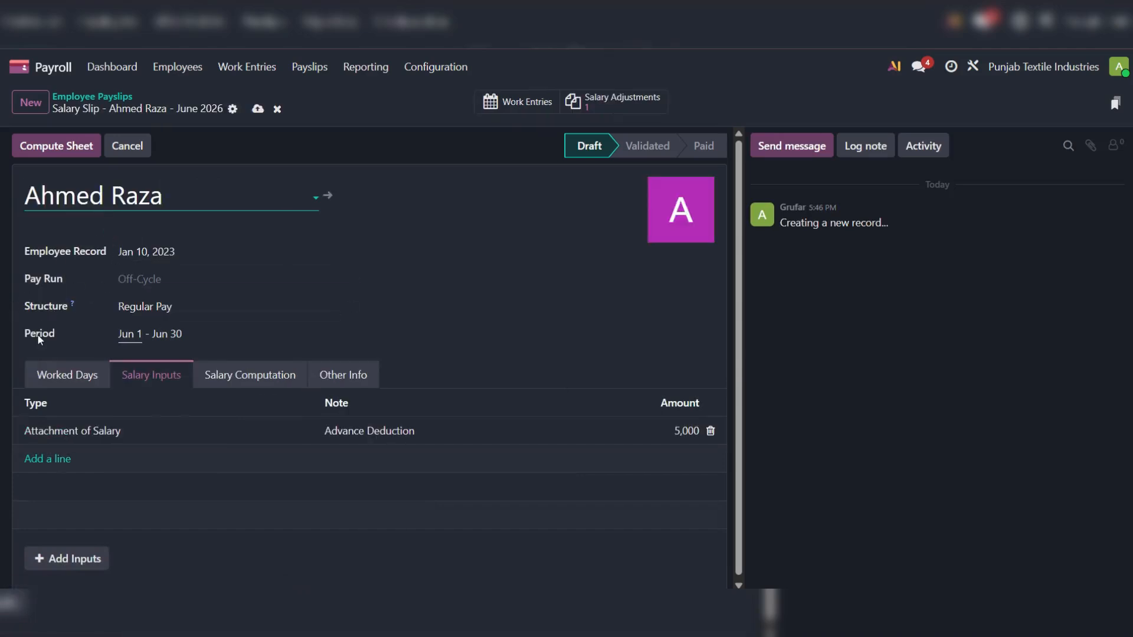
Set the payslip's period to start on January 1, 2026.
click(135, 335)
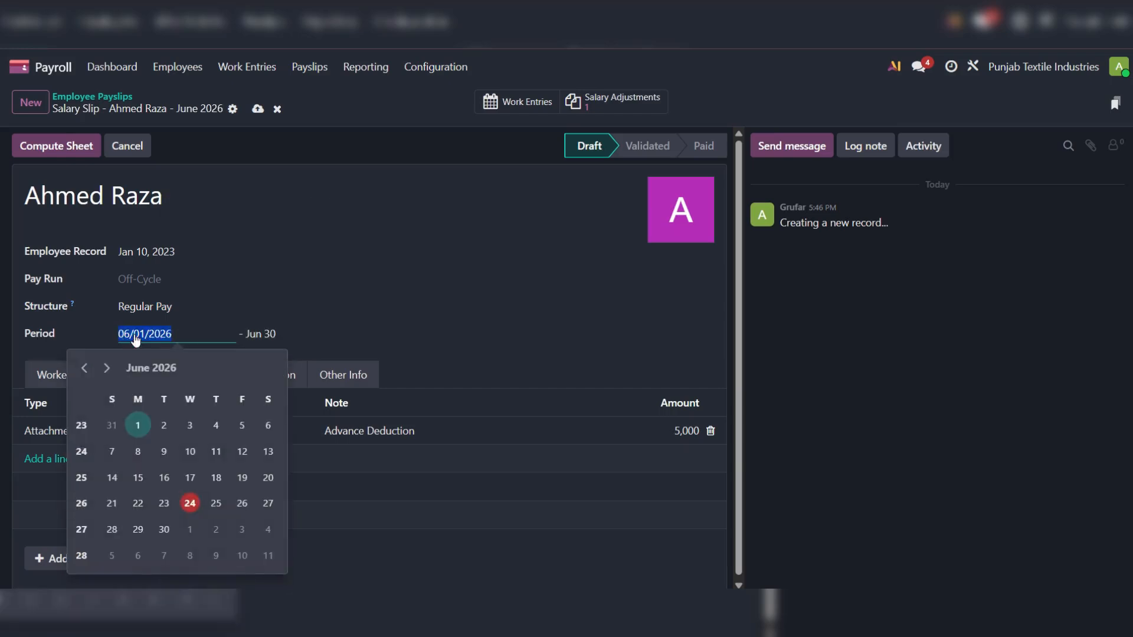
click(86, 368)
click(86, 369)
click(86, 369)
click(87, 370)
click(87, 369)
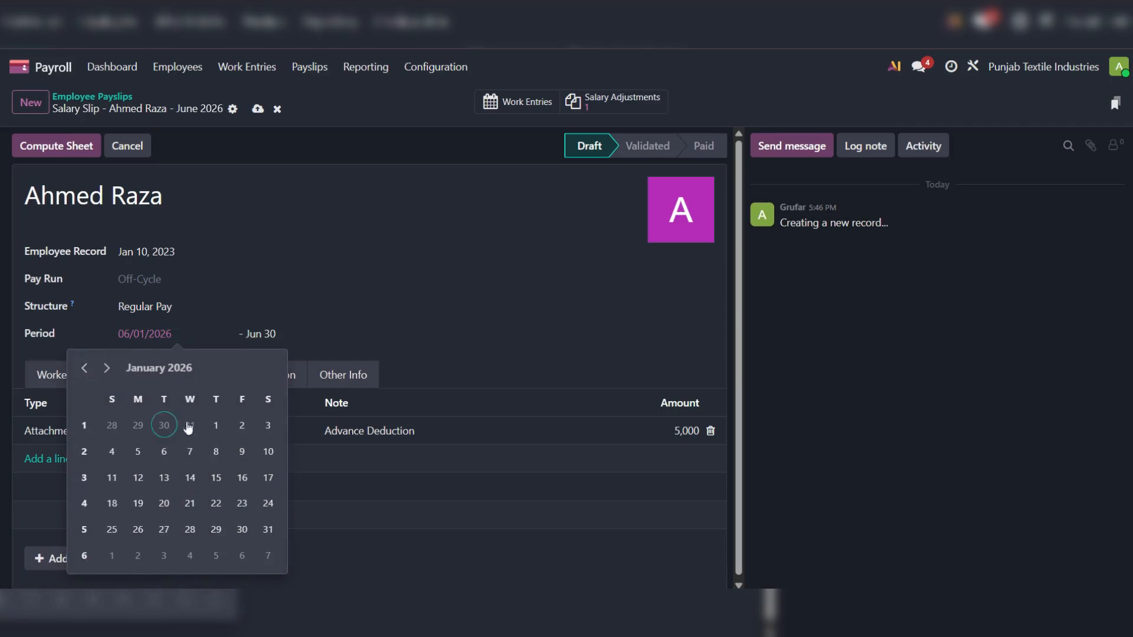
click(214, 426)
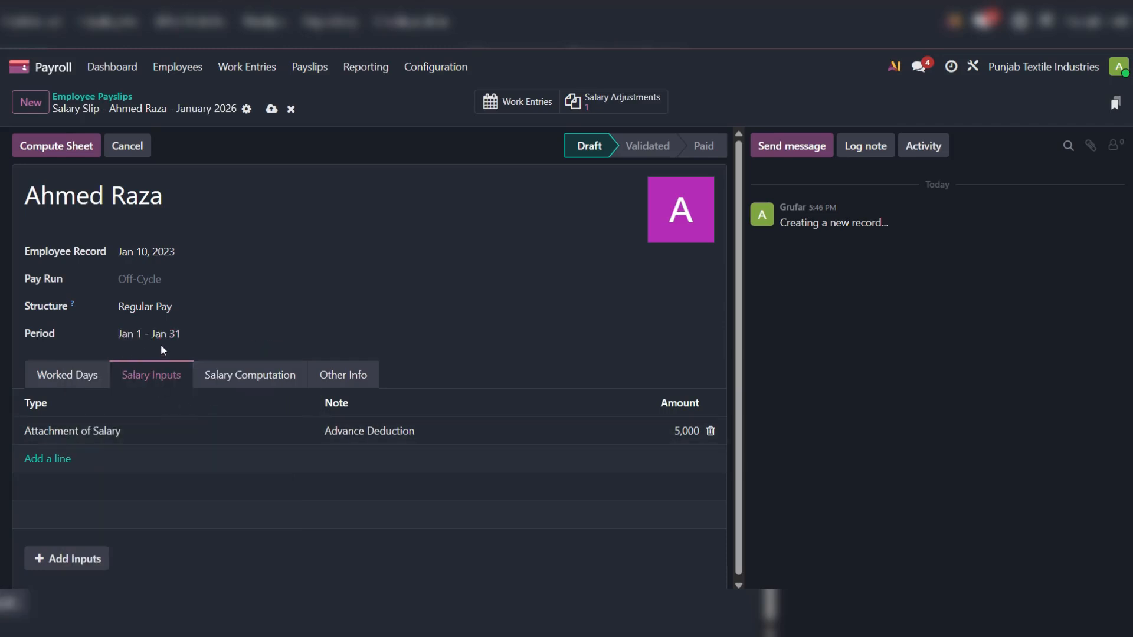
Save the January 2026 payslip, compute its sheet and review its worked days, salary inputs and salary computation.
click(271, 110)
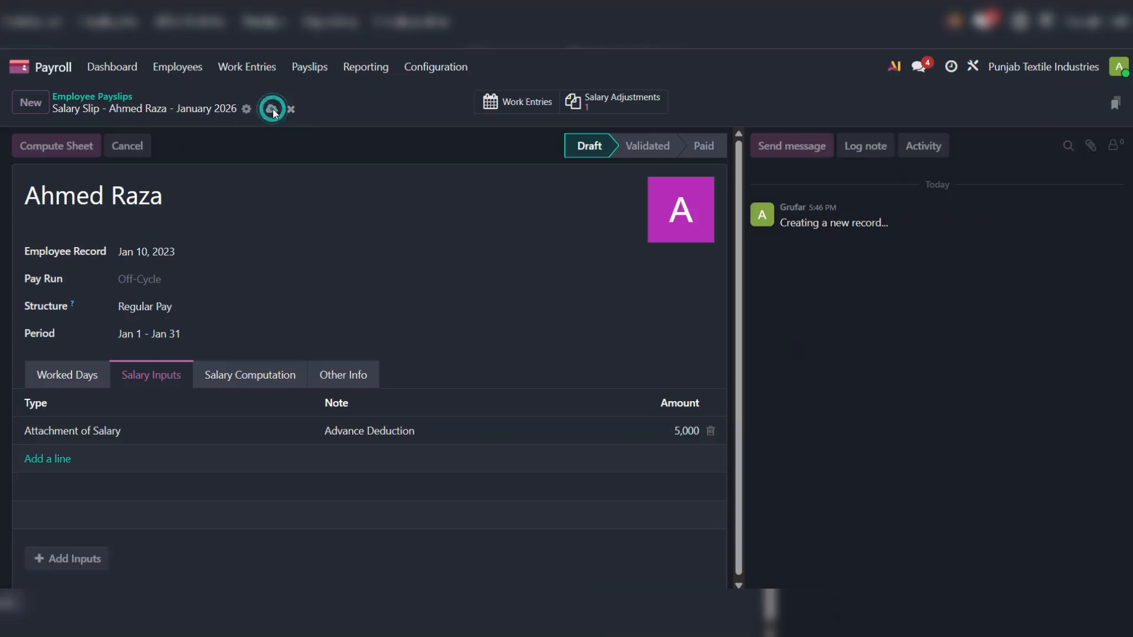
click(56, 147)
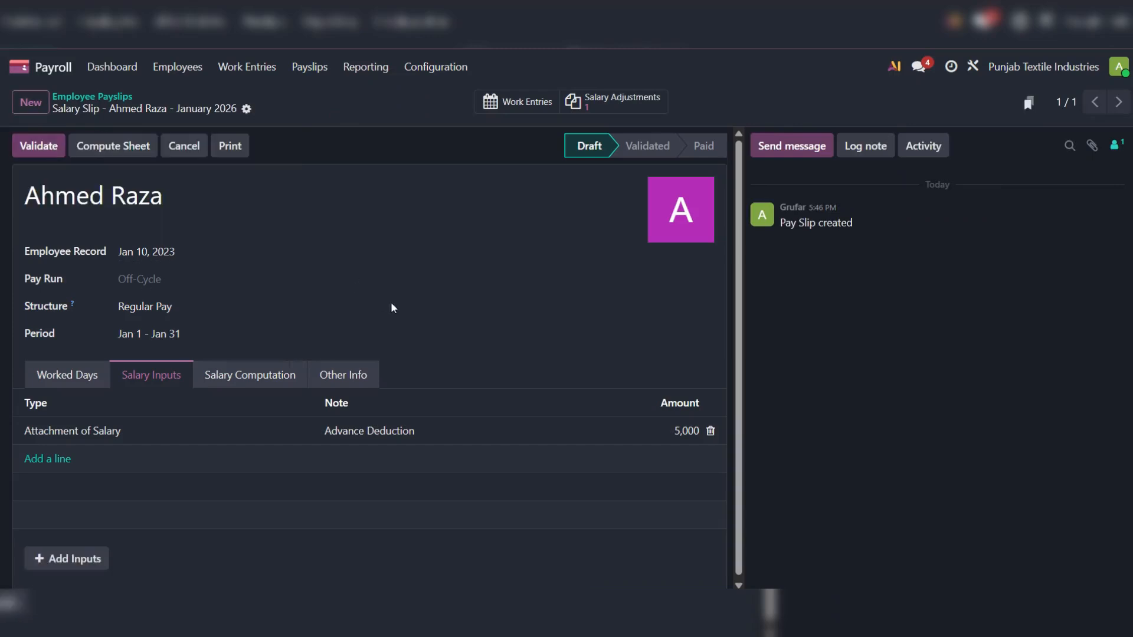
click(69, 376)
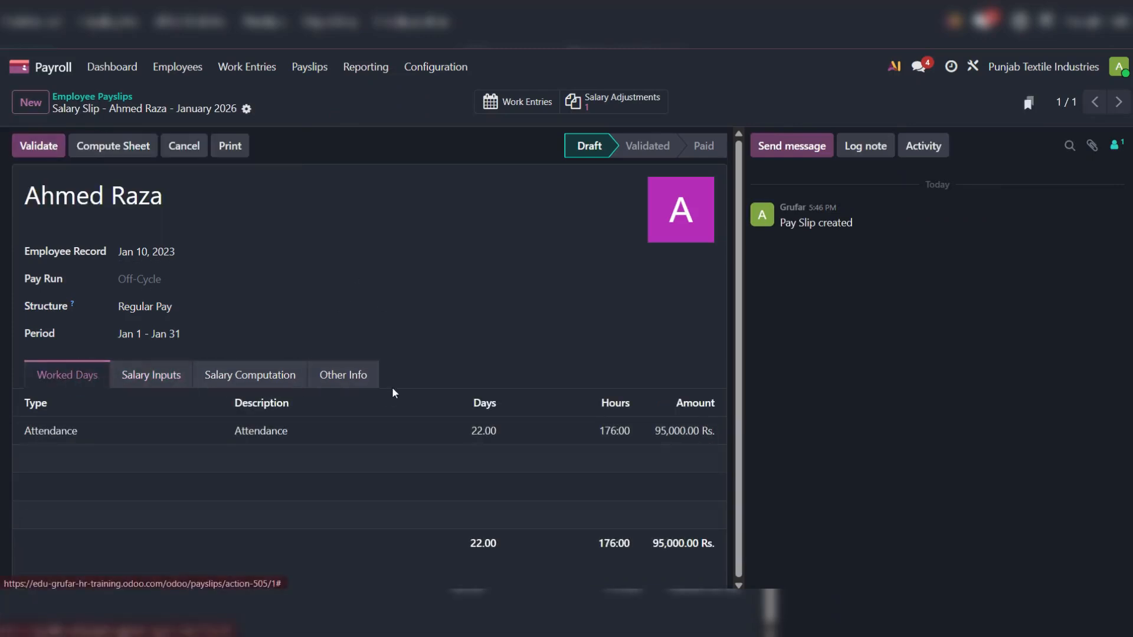
click(152, 379)
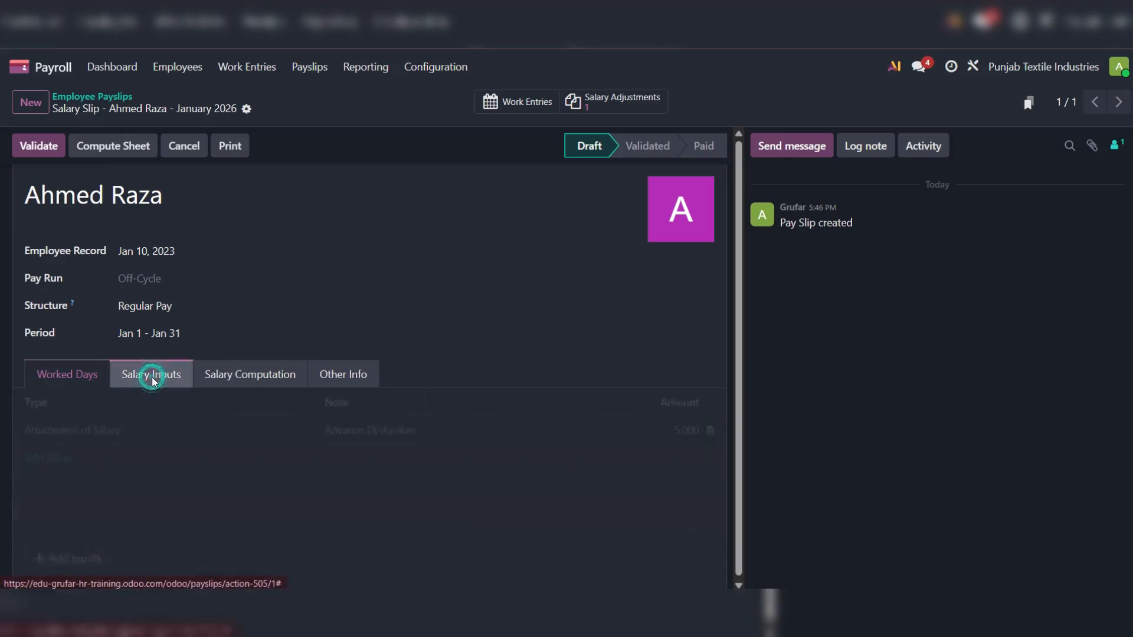
click(243, 381)
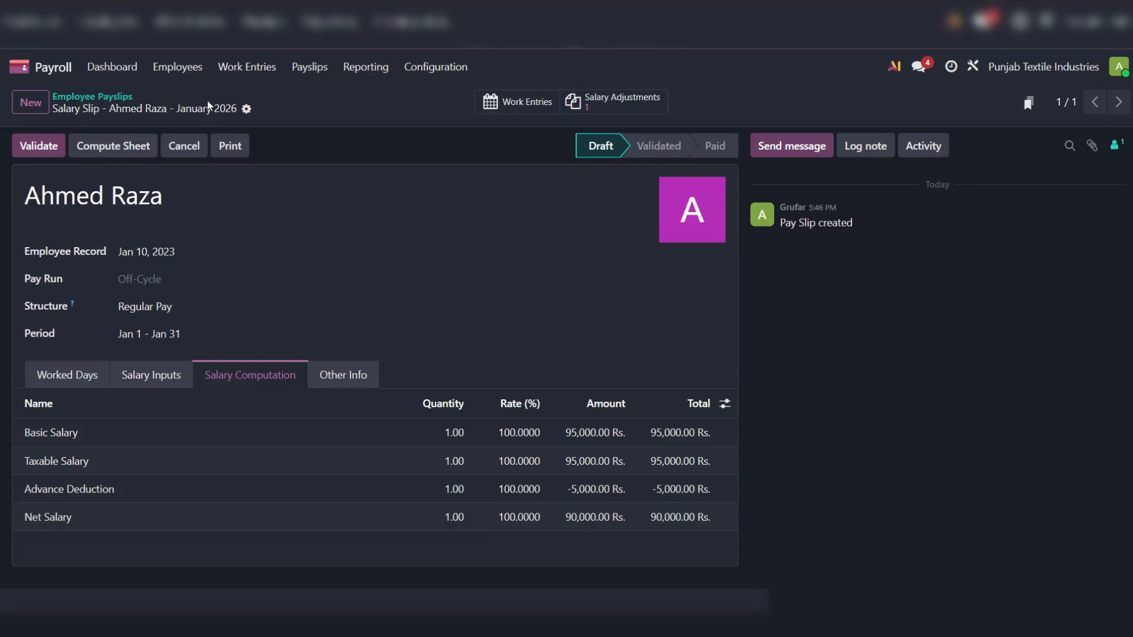
Create another payslip for the employee who received the December 16 advance.
click(22, 104)
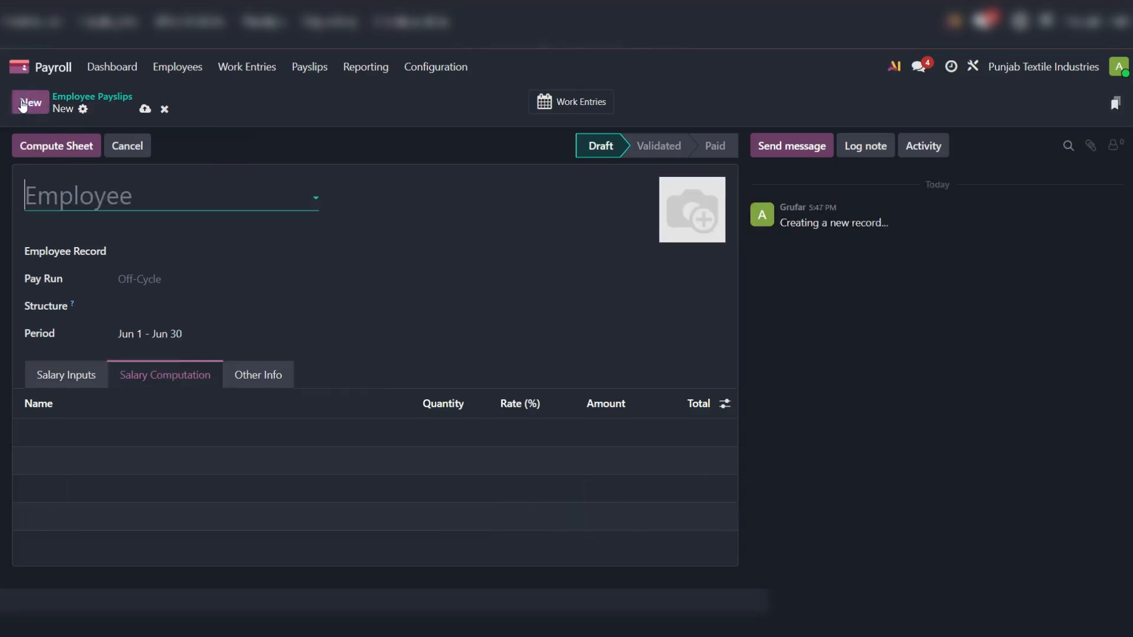
click(188, 190)
text(aye)
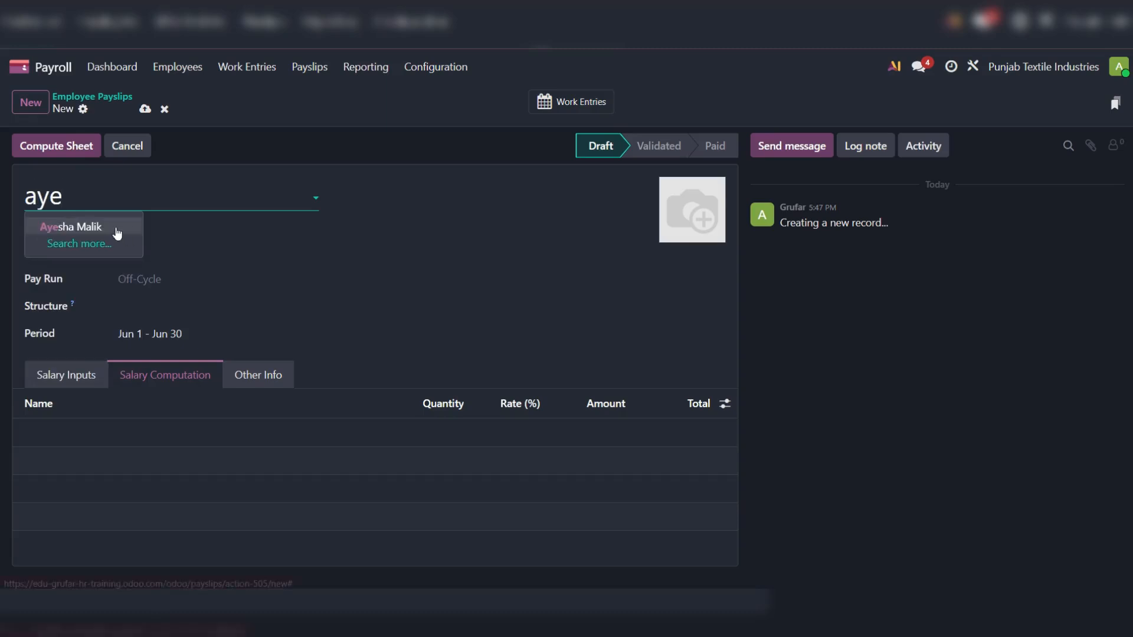
key(Return)
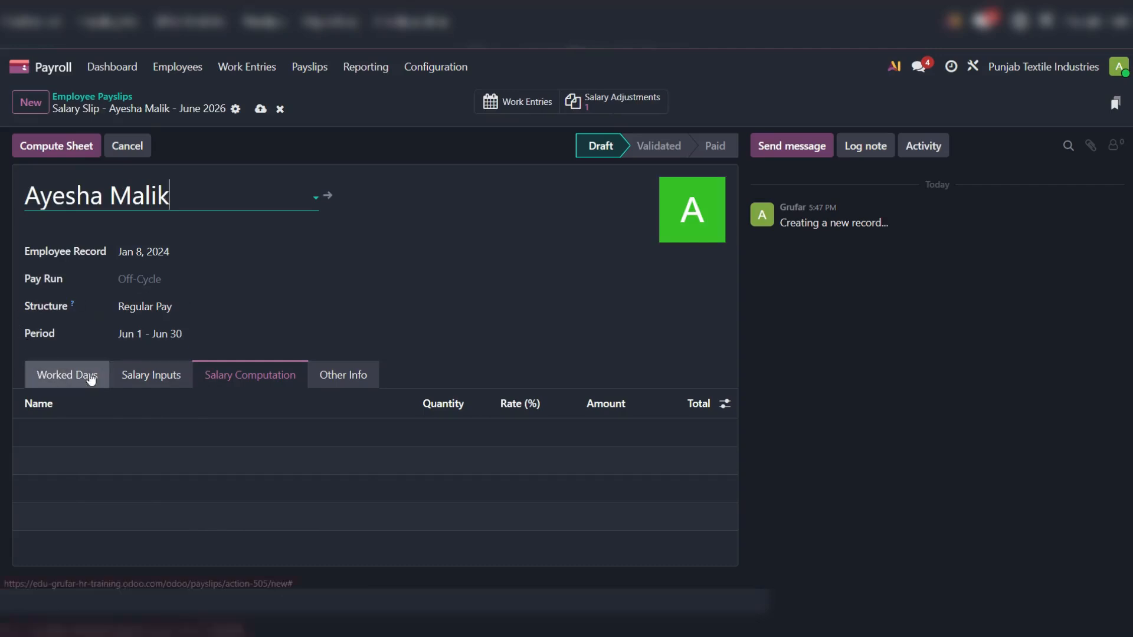
Set the second employee's payslip period to start on January 1, 2026.
click(132, 337)
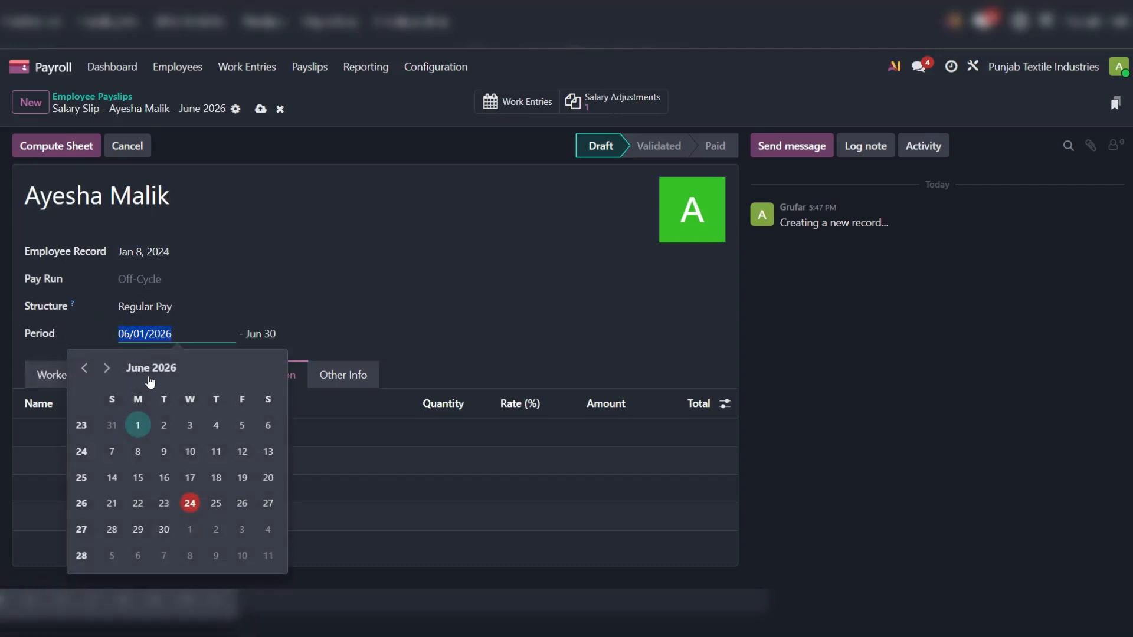
click(86, 369)
click(86, 370)
click(86, 370)
click(86, 370)
click(86, 370)
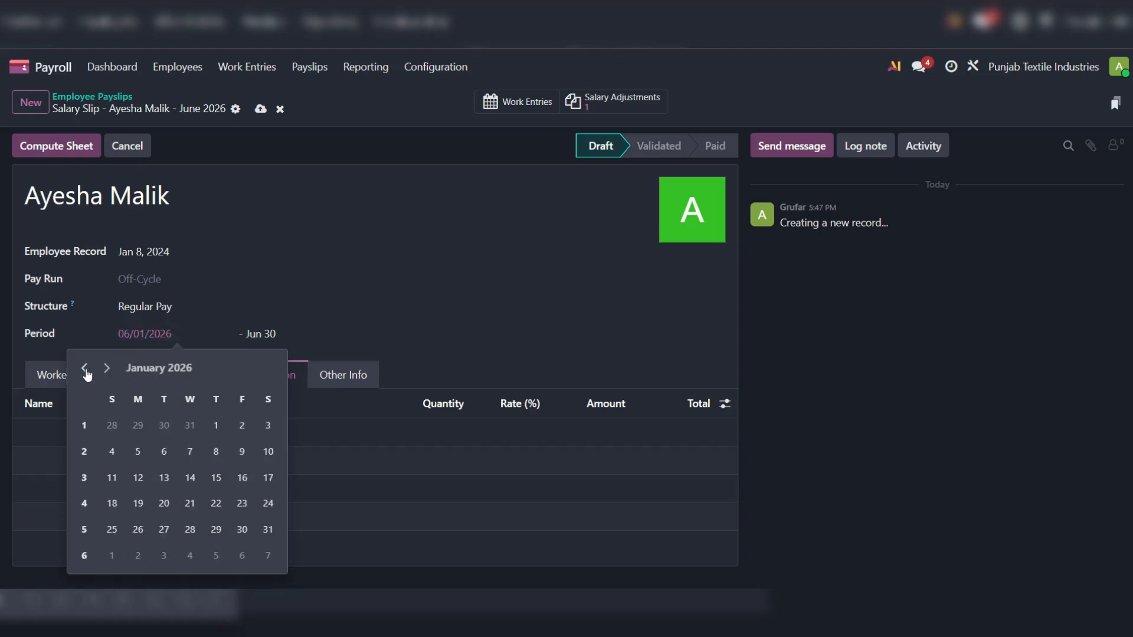
click(216, 426)
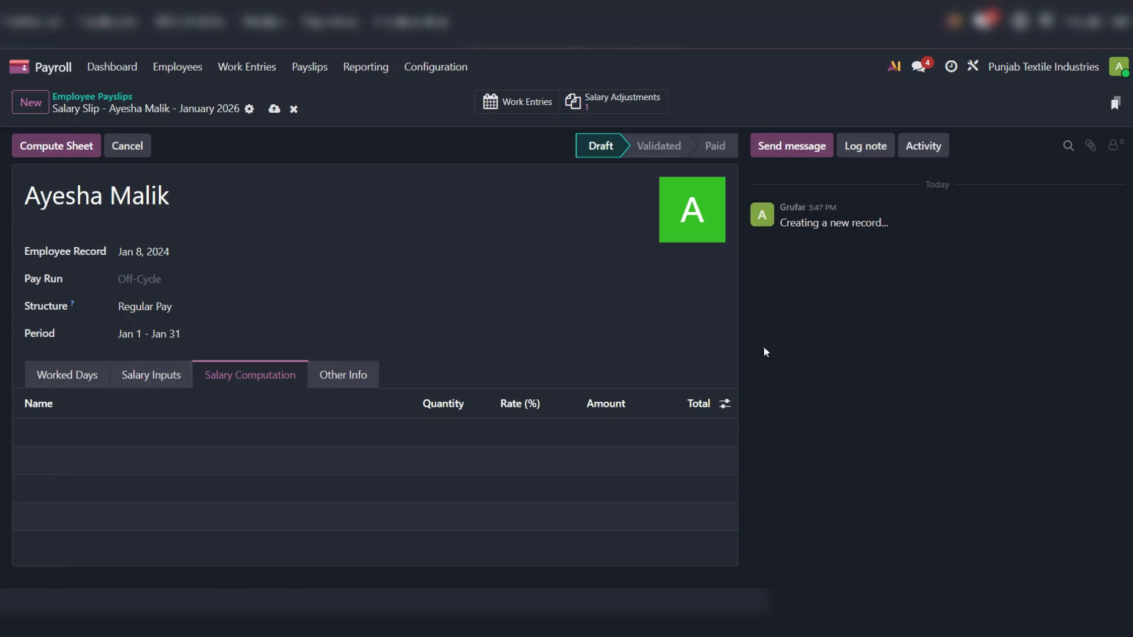
Save and compute the second employee's payslip, and review its worked days, salary inputs and salary computation.
click(274, 109)
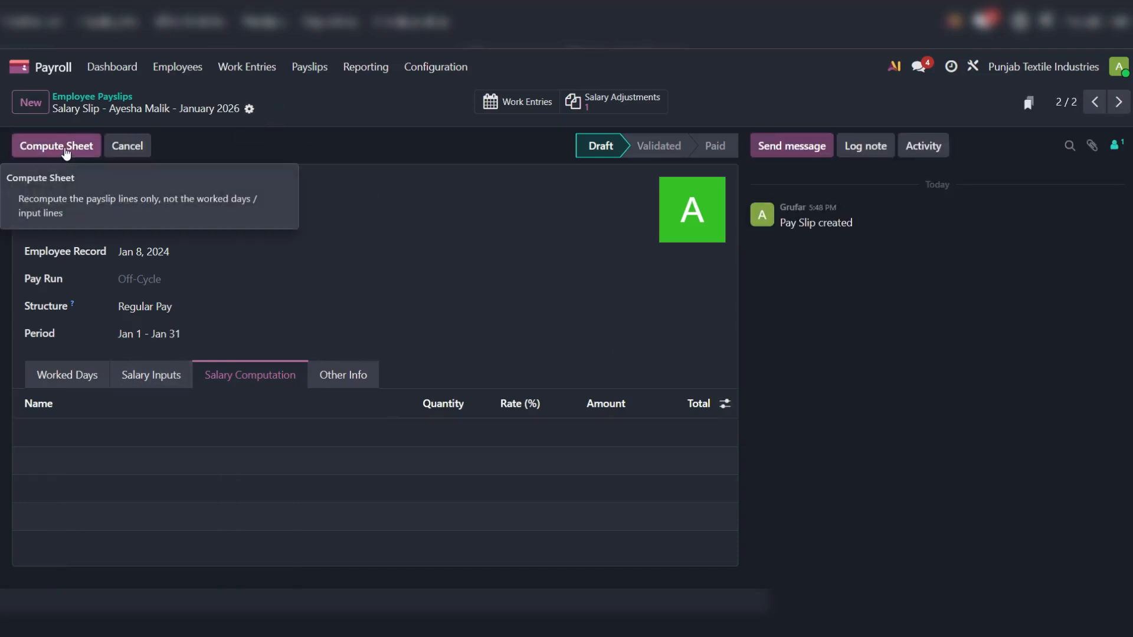
click(66, 148)
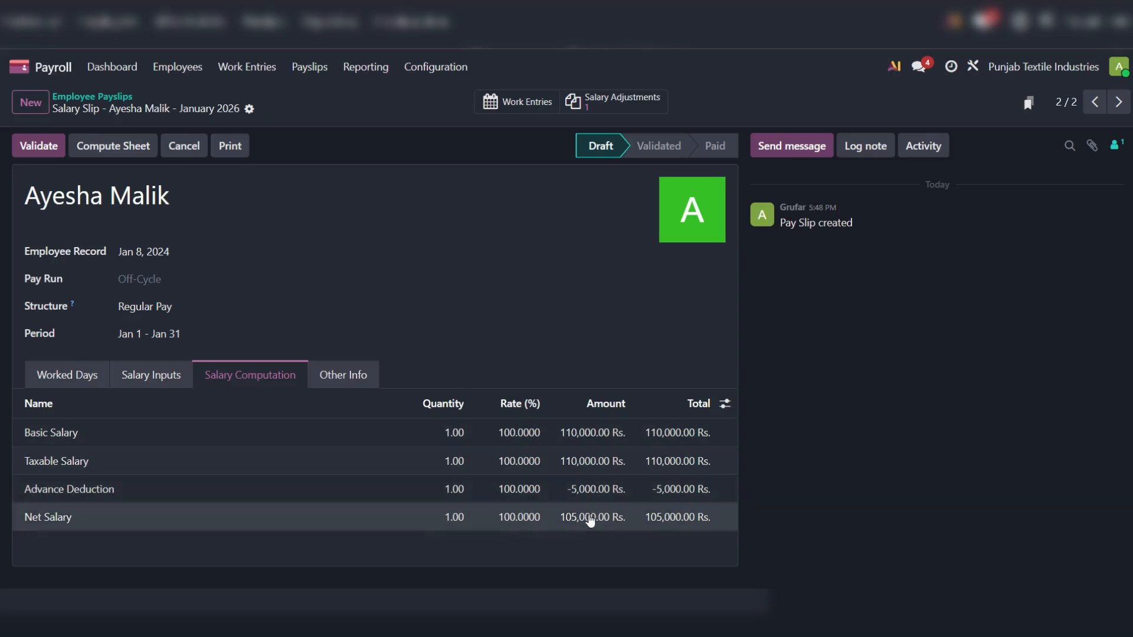
click(83, 372)
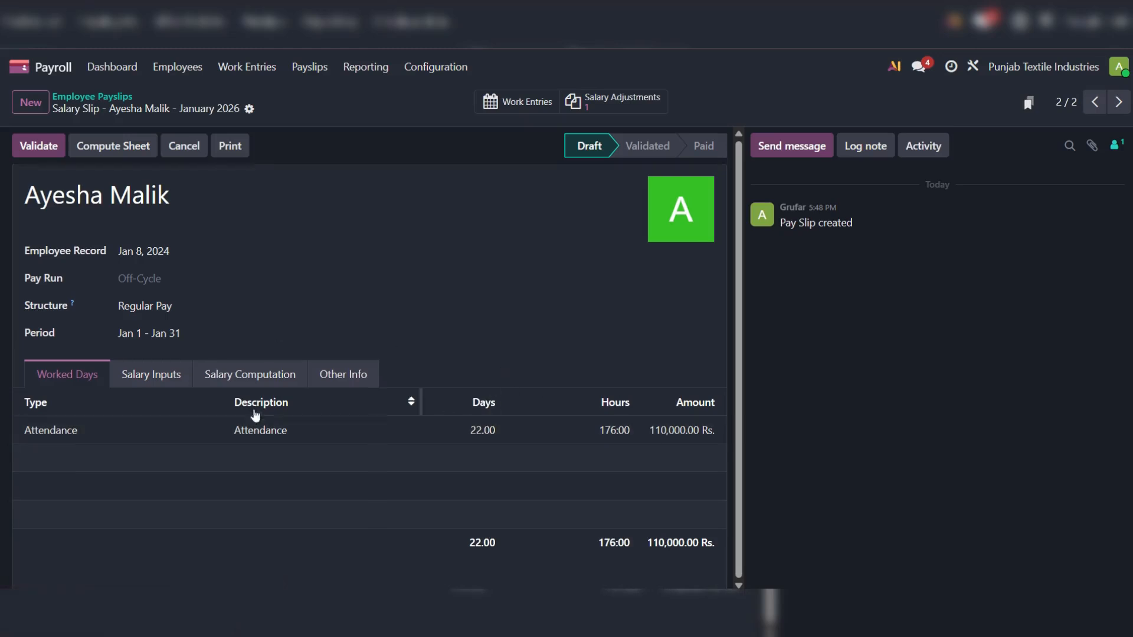
click(155, 374)
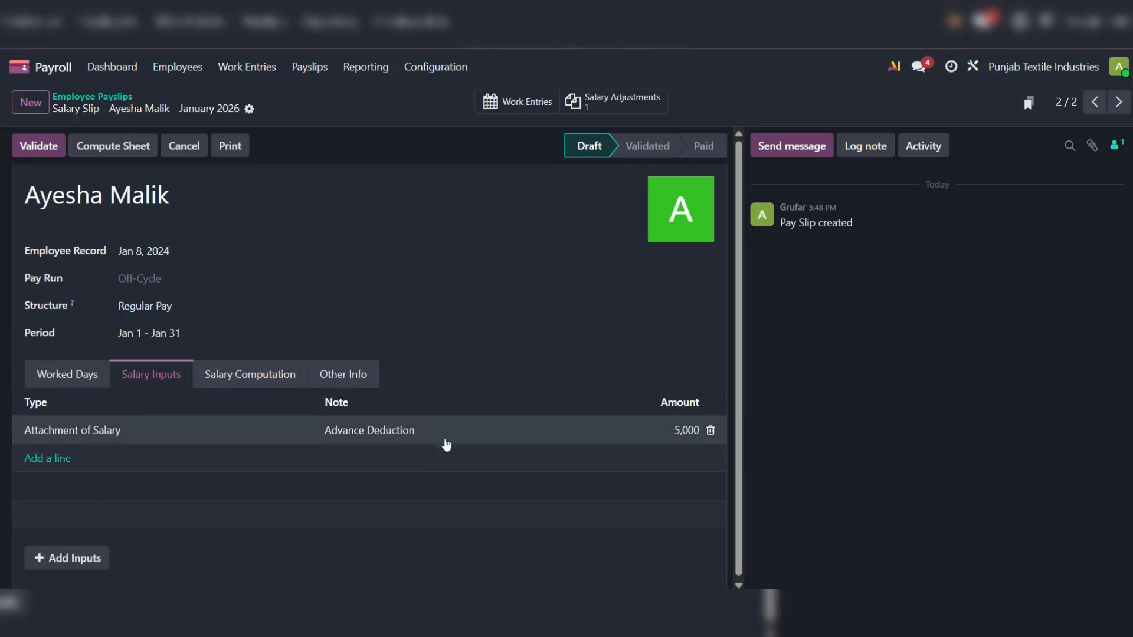
click(250, 377)
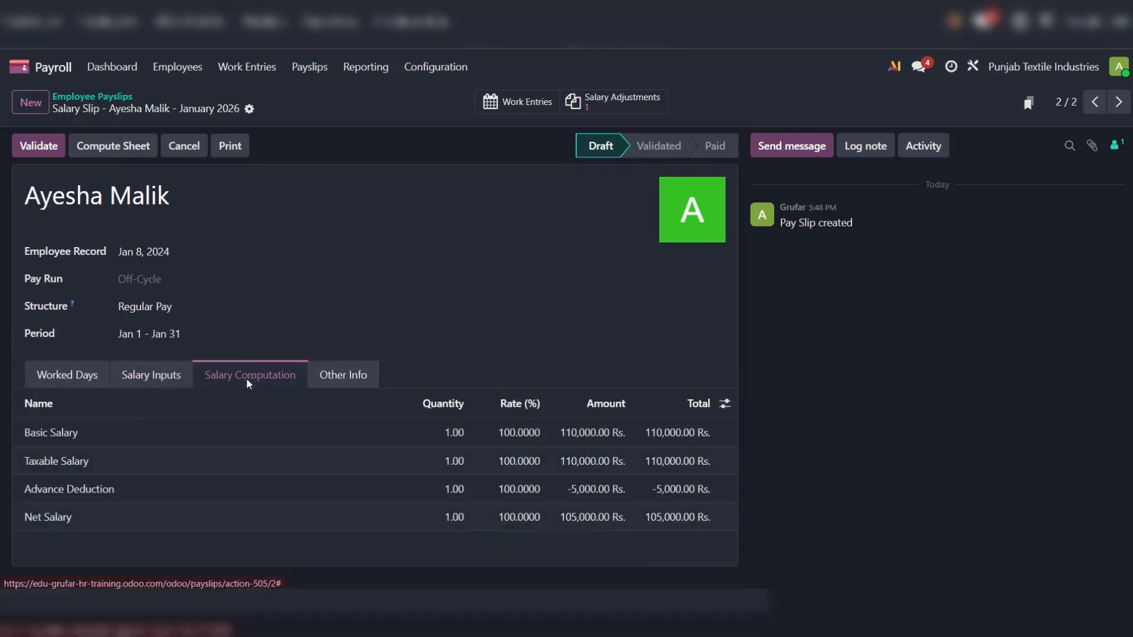
click(892, 400)
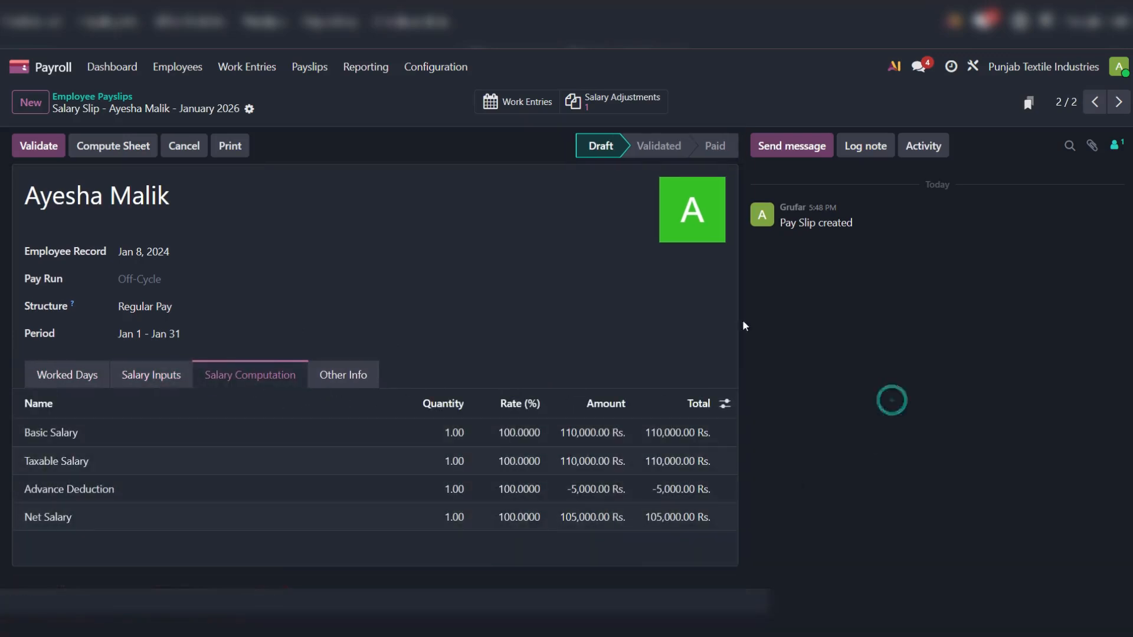
click(338, 103)
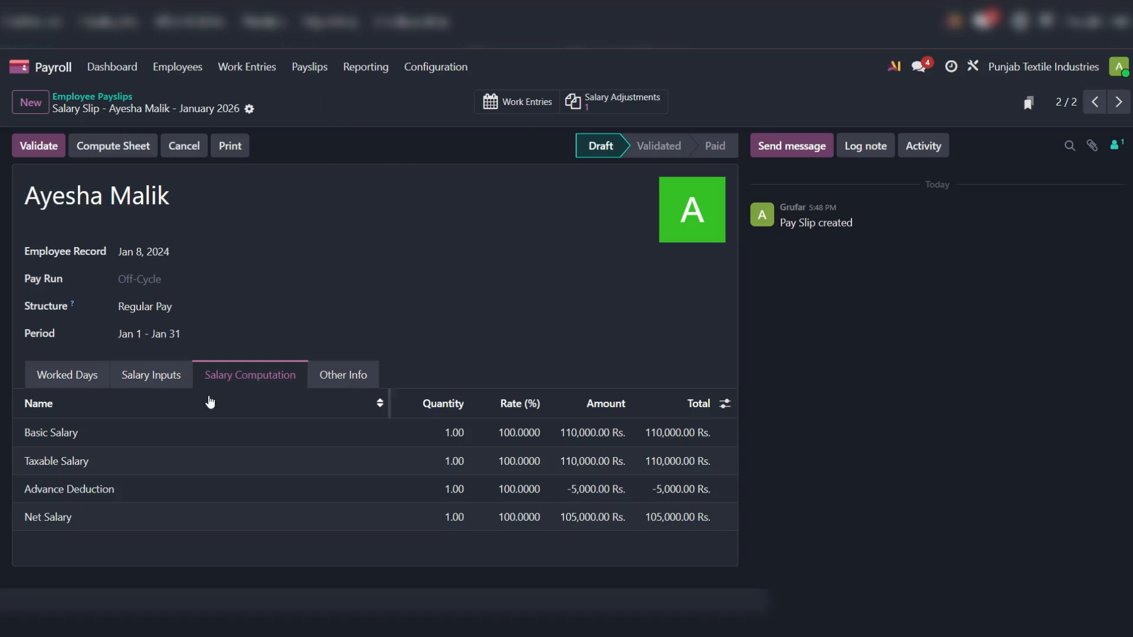
click(300, 107)
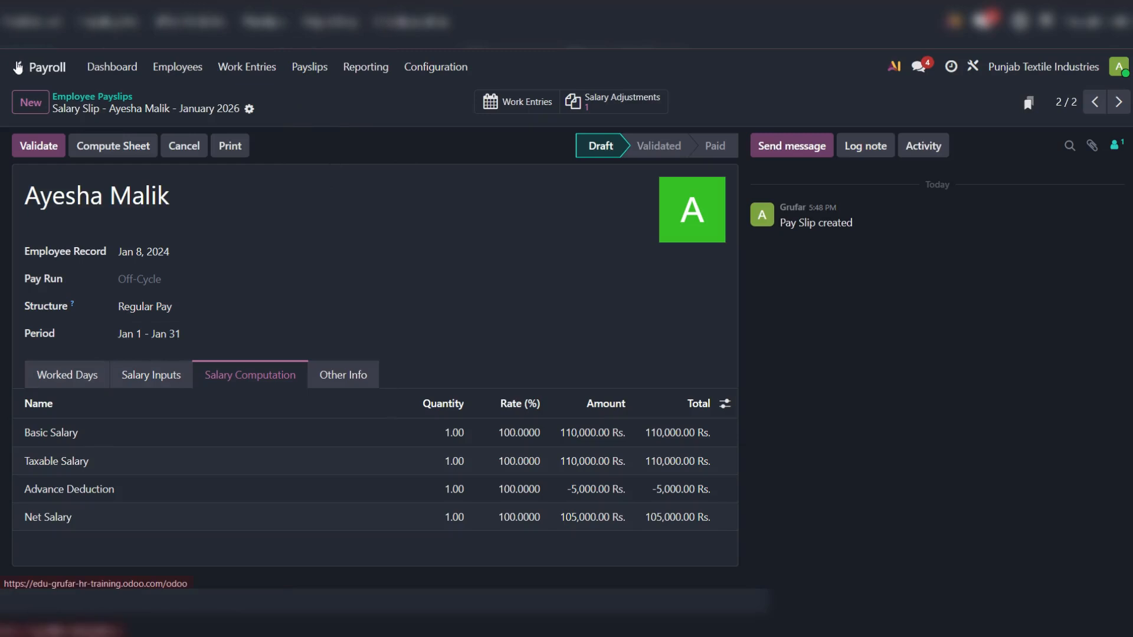
Switch to the Accounting app, open the Partner Ledger report and expand the December 15 advance recipient's entries.
click(20, 69)
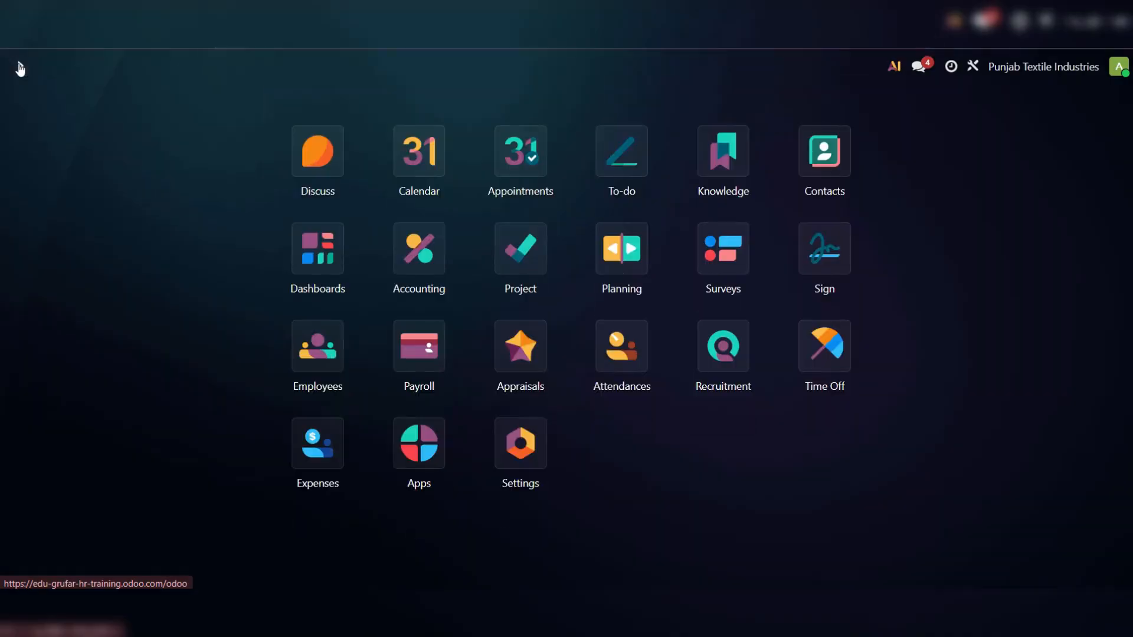
click(757, 451)
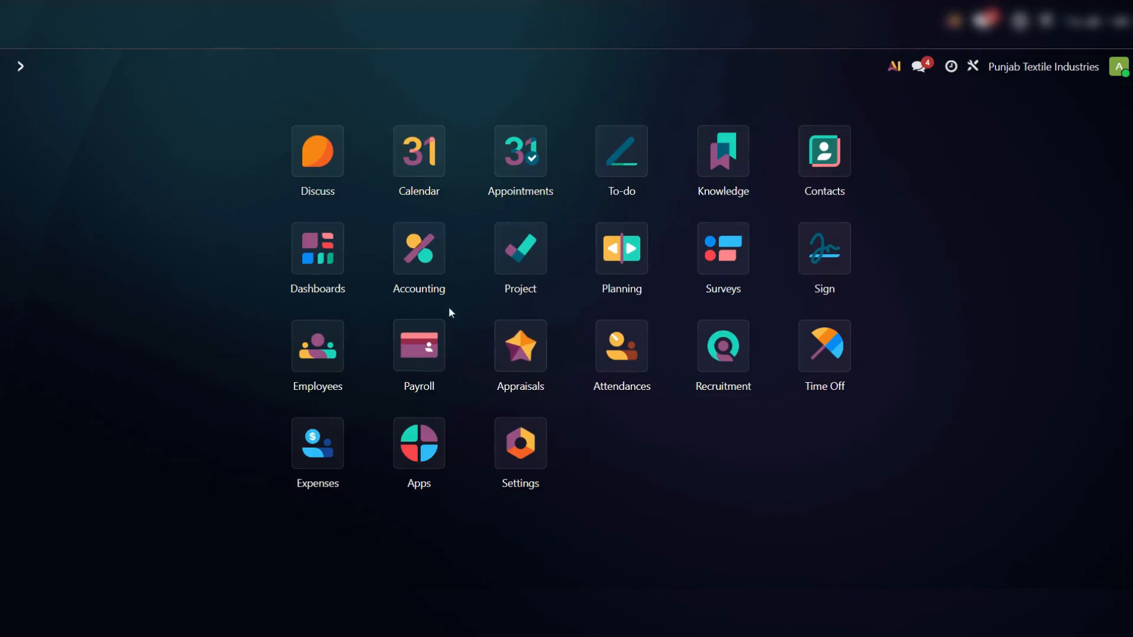
click(420, 240)
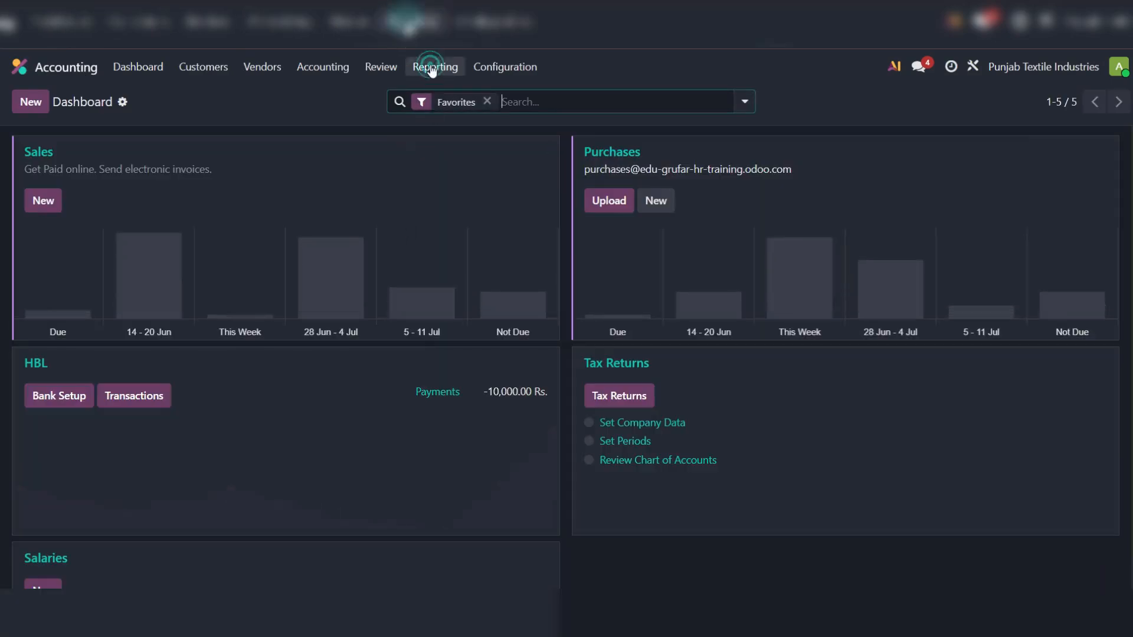
click(433, 67)
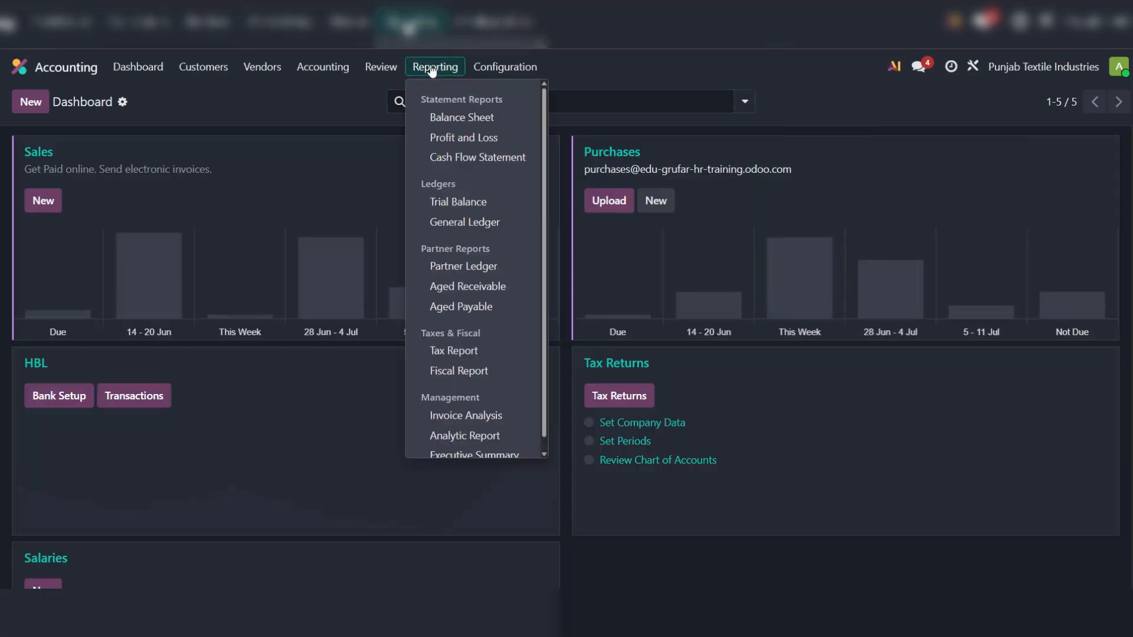
click(502, 269)
click(450, 336)
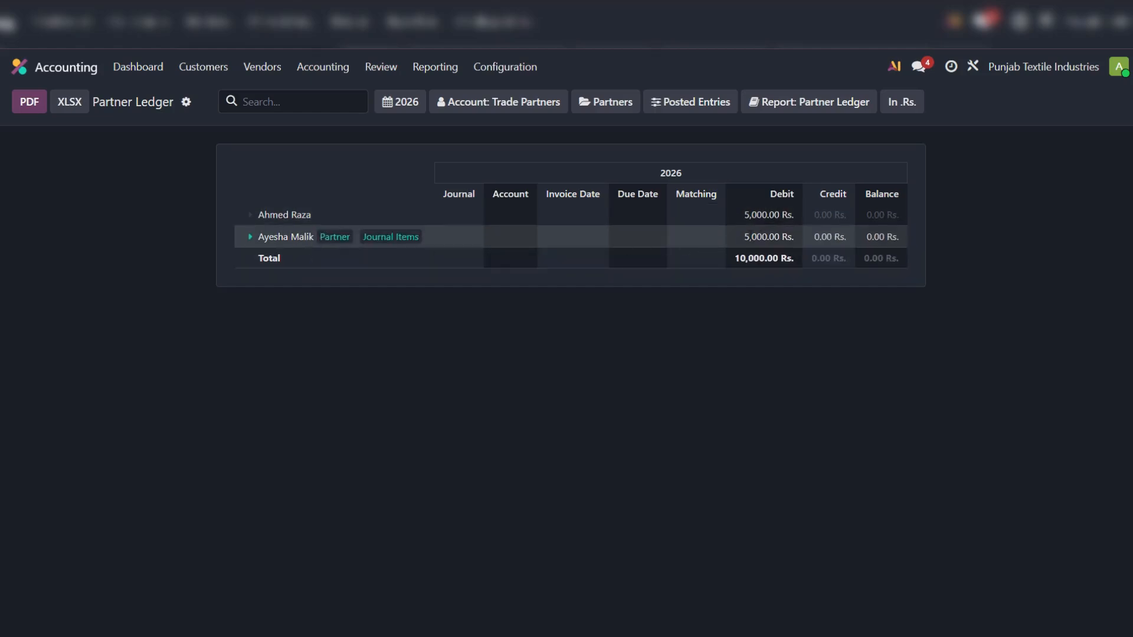
click(249, 215)
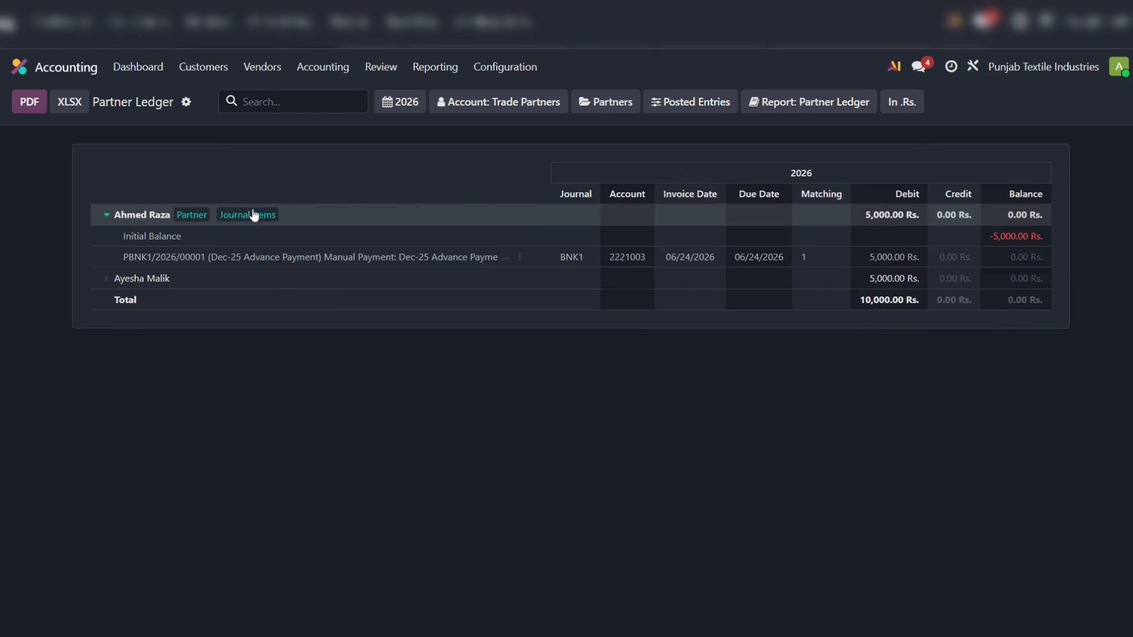
Open the General Ledger report and expand the 1122003 Loan to Employees account.
click(424, 67)
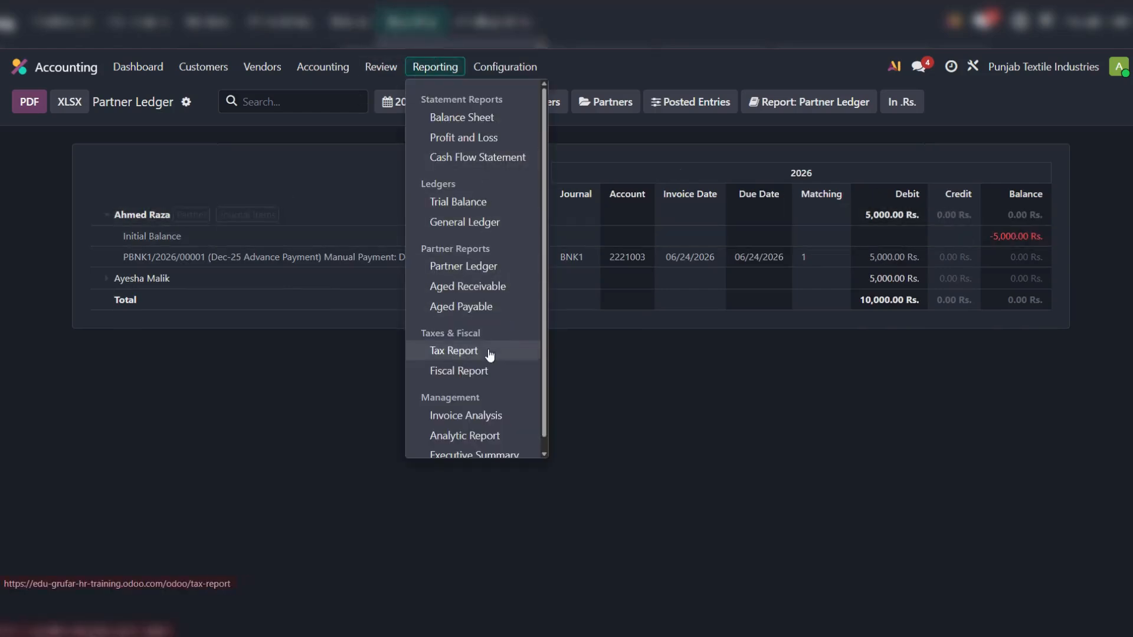
click(475, 222)
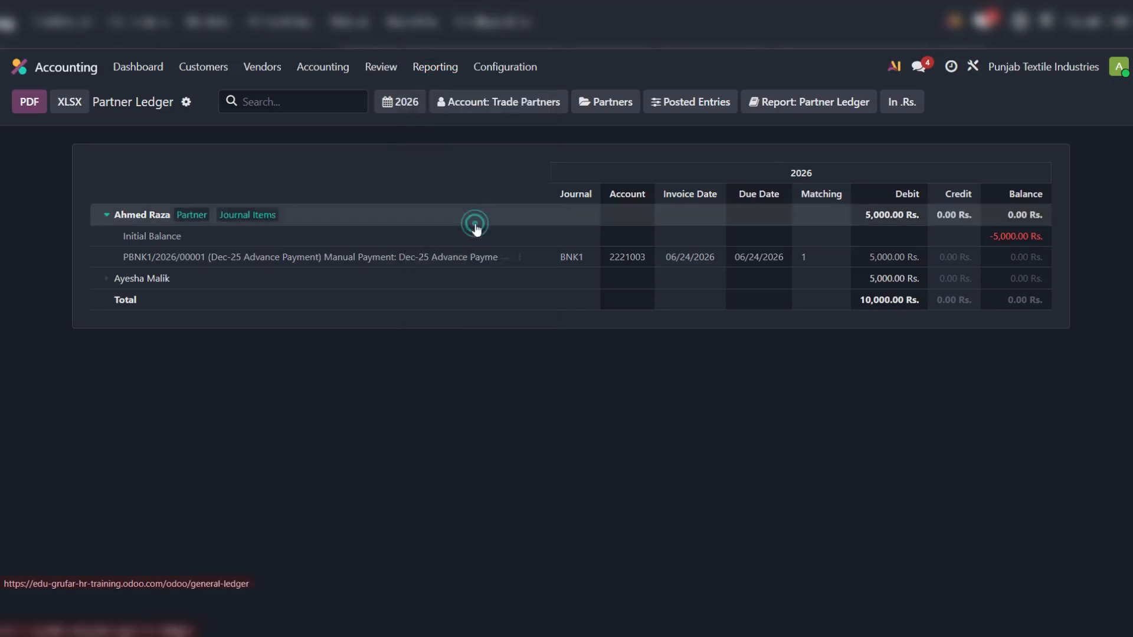
click(457, 349)
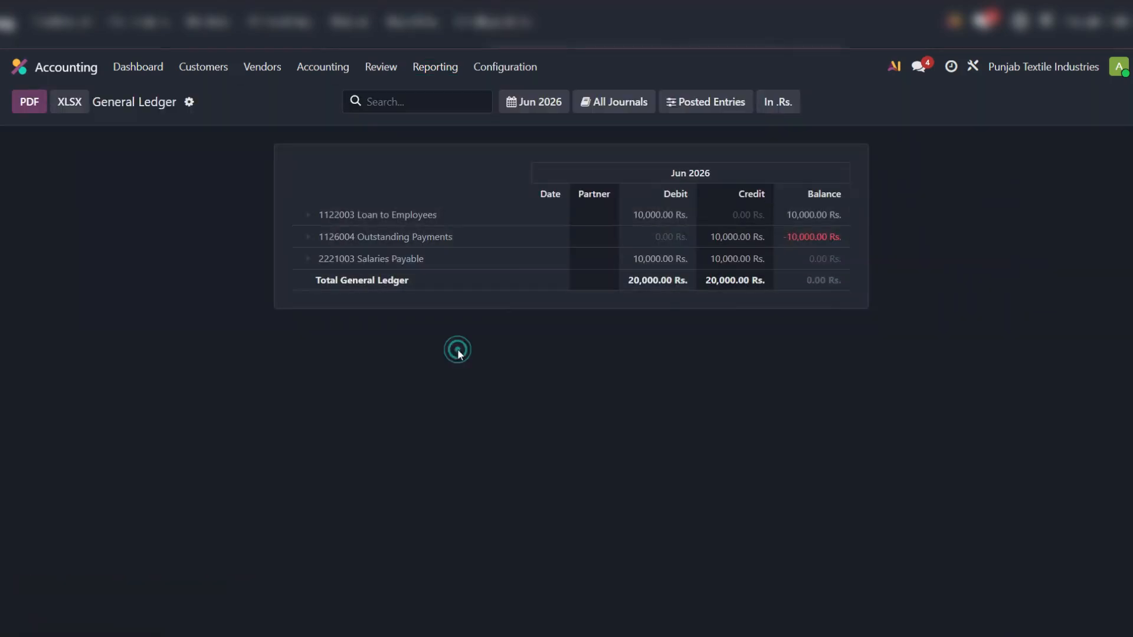
mouse_move(407, 267)
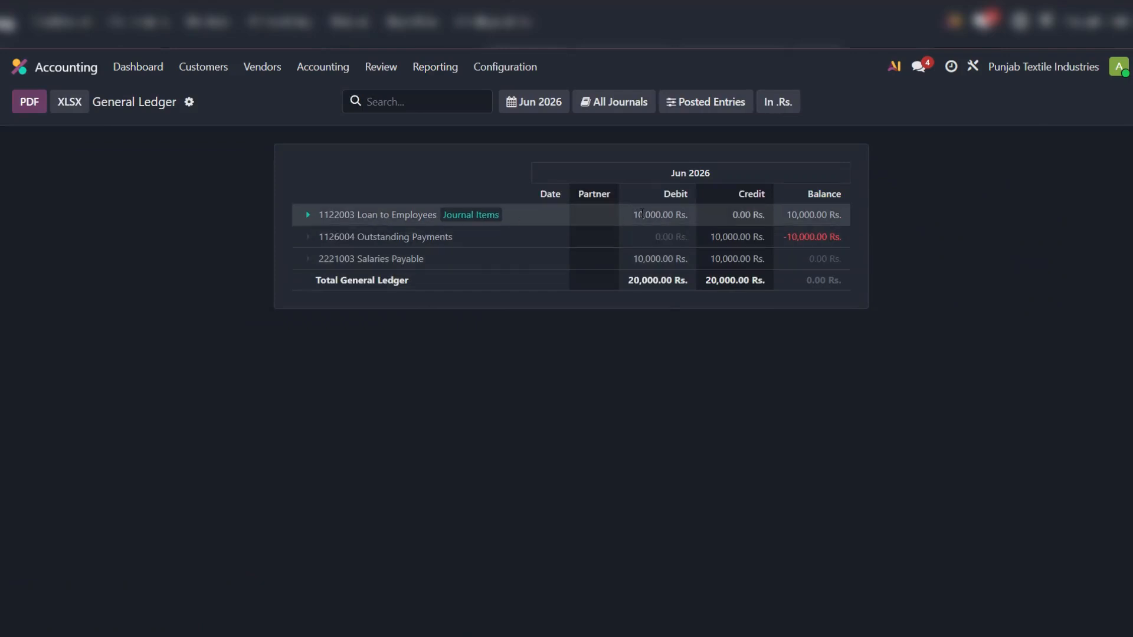
click(308, 214)
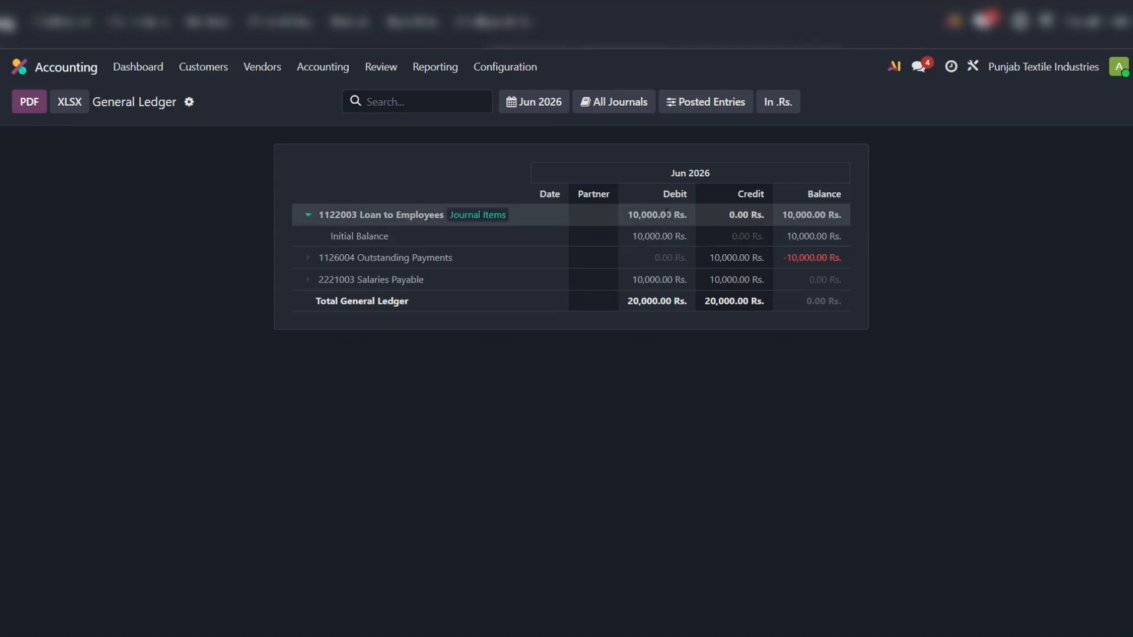
Set the General Ledger's period to the October to December 2025 quarter, check the loan entries and return to the apps overview.
click(537, 98)
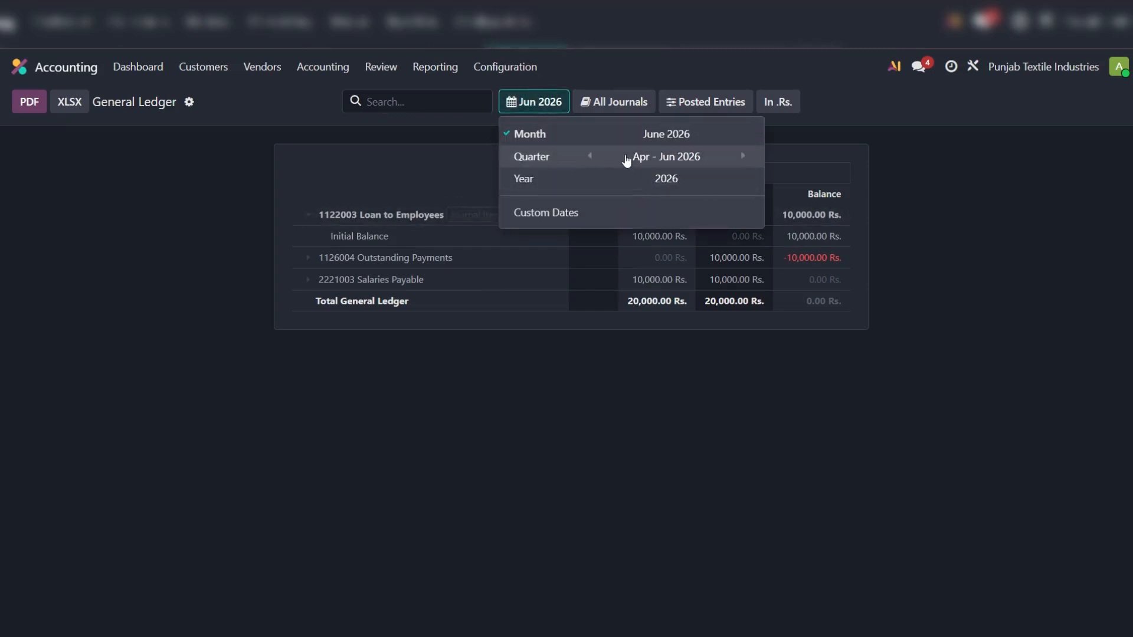
click(590, 156)
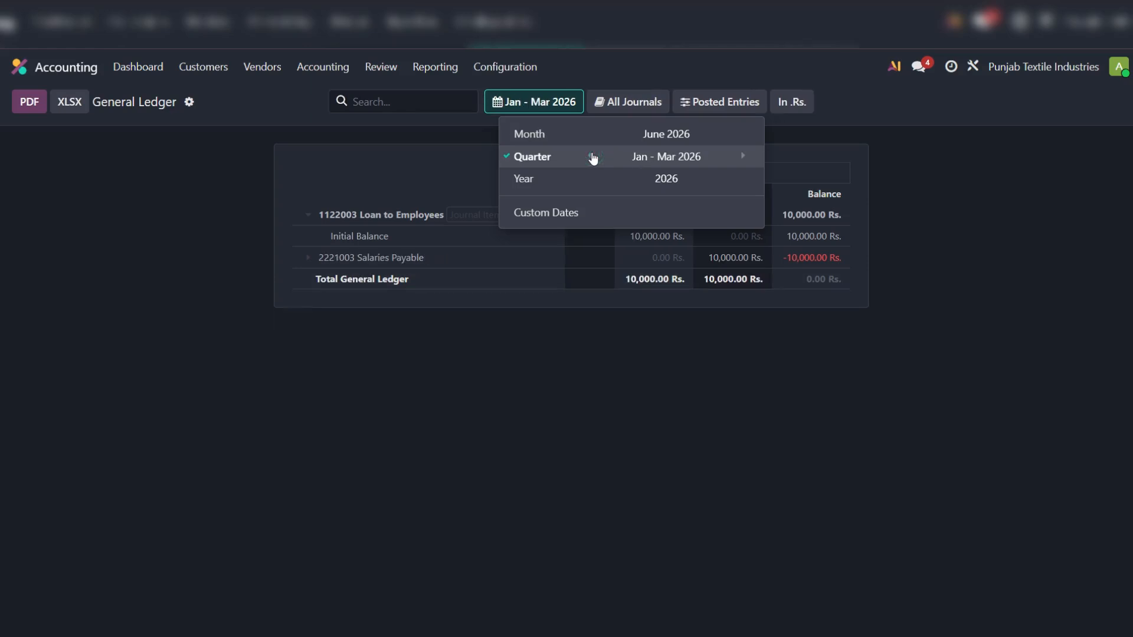
click(591, 156)
click(625, 396)
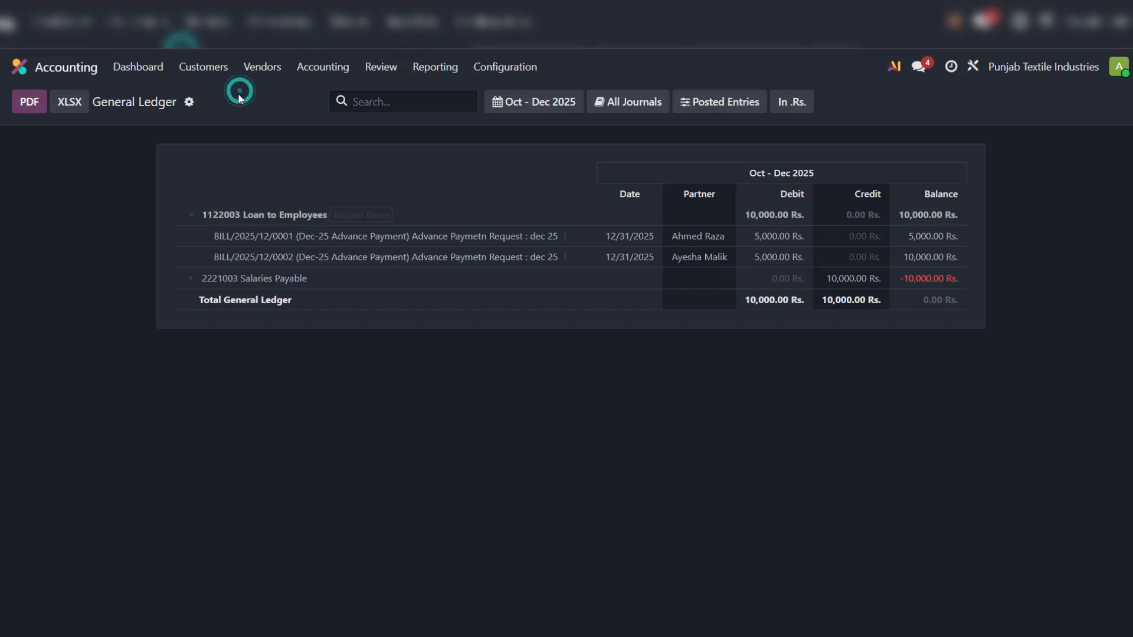
click(19, 67)
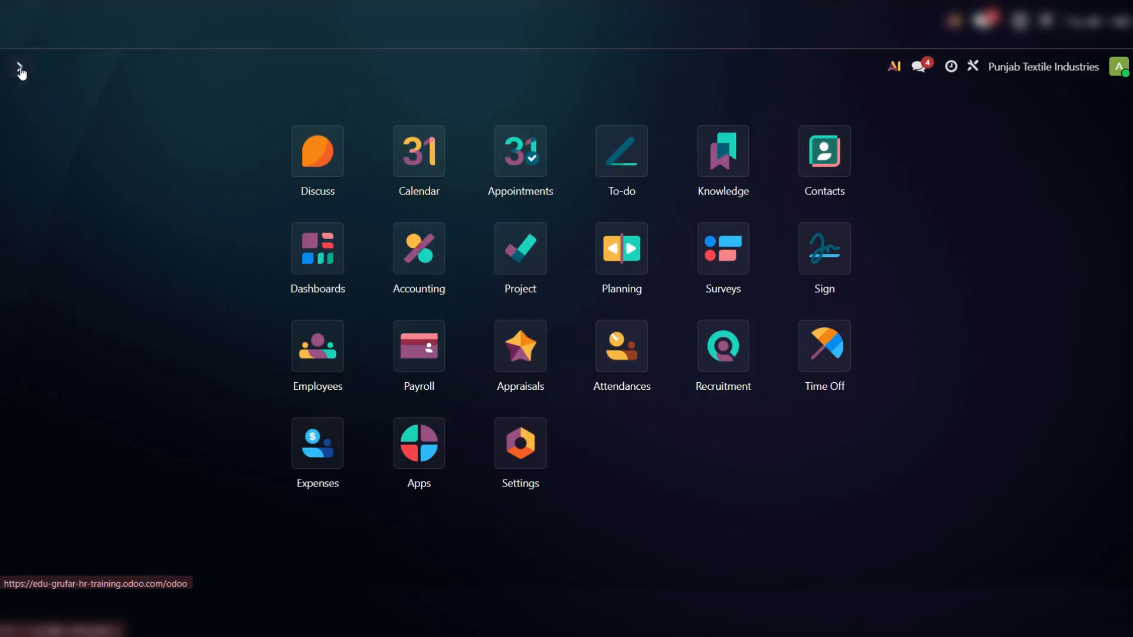
click(727, 420)
click(701, 428)
click(700, 428)
click(700, 430)
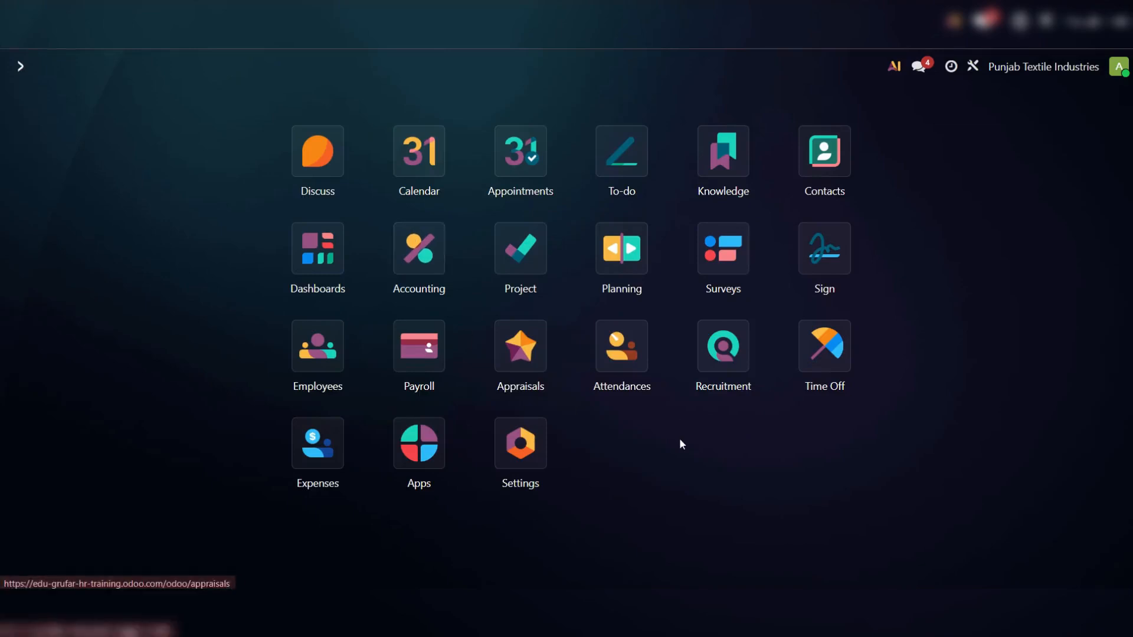
Switch to the Payroll app and open the accounting settings of the Attachment of Salary rule in the Regular Pay structure.
click(441, 359)
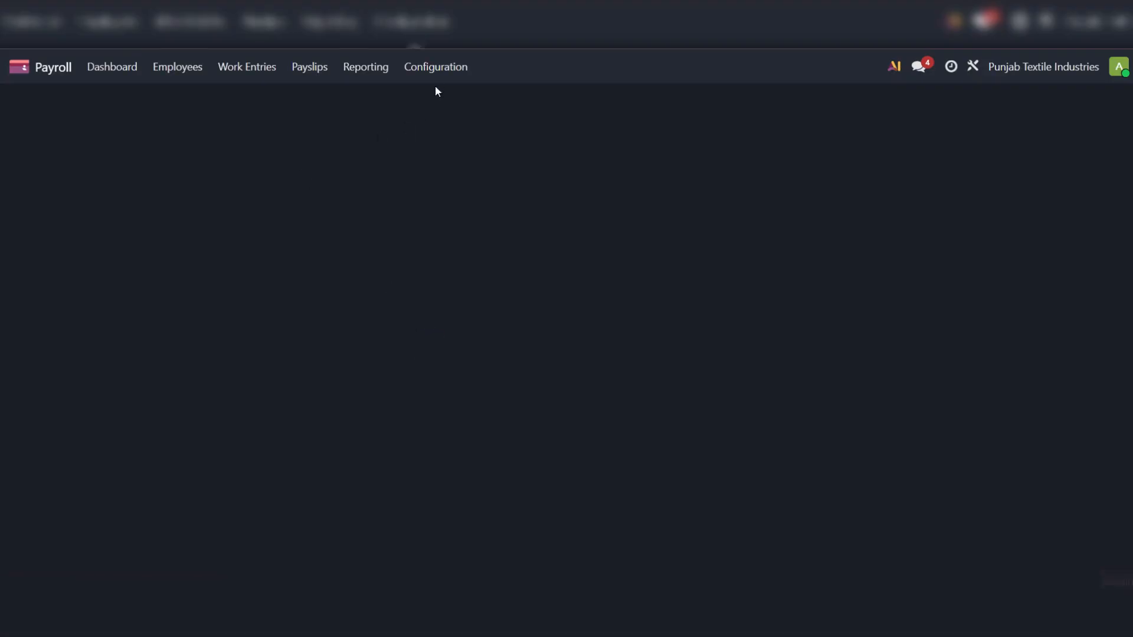
click(435, 69)
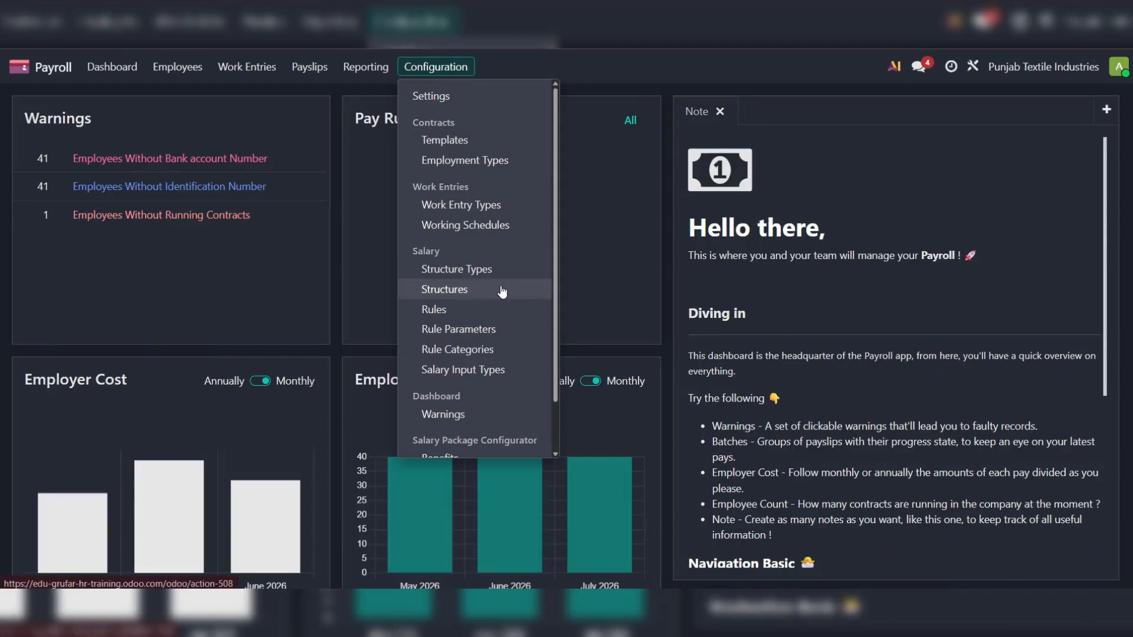
click(499, 329)
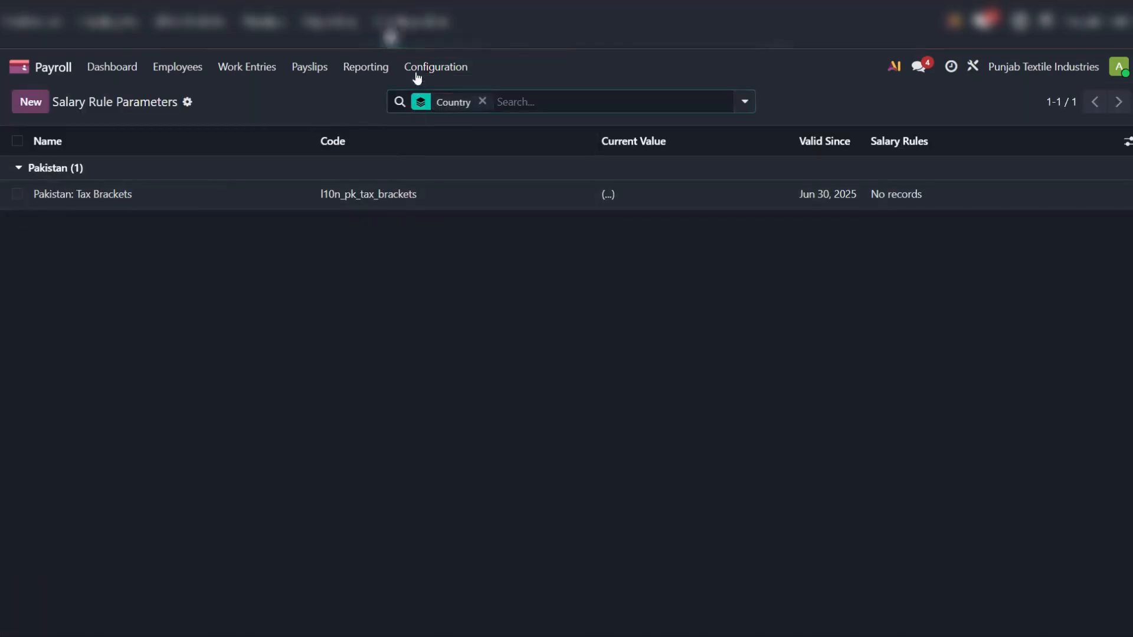
click(433, 66)
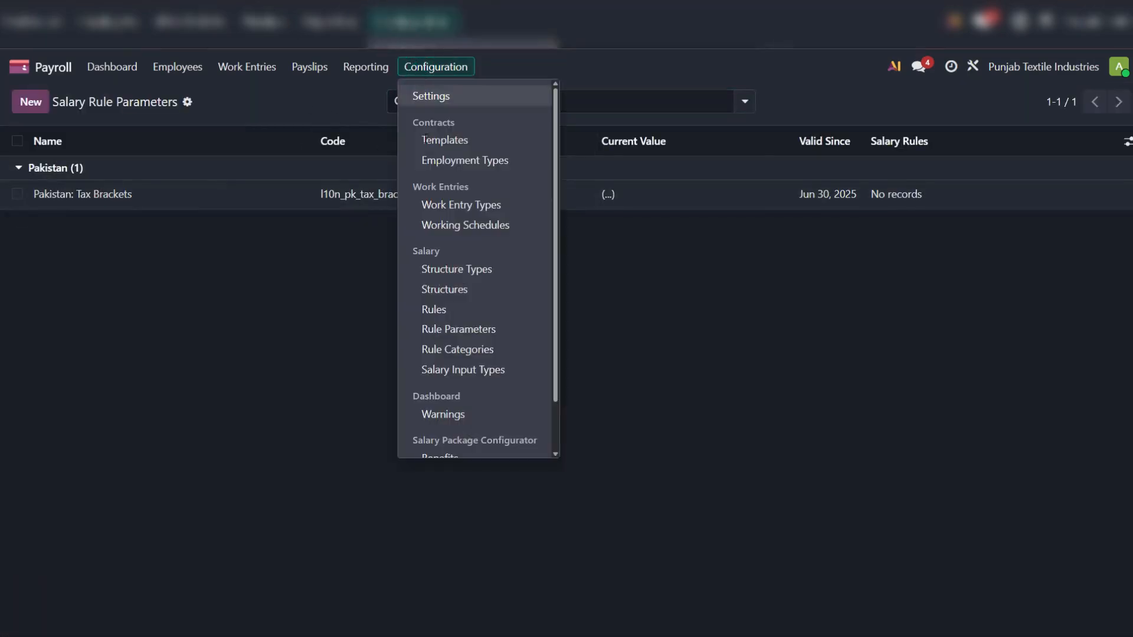
click(506, 311)
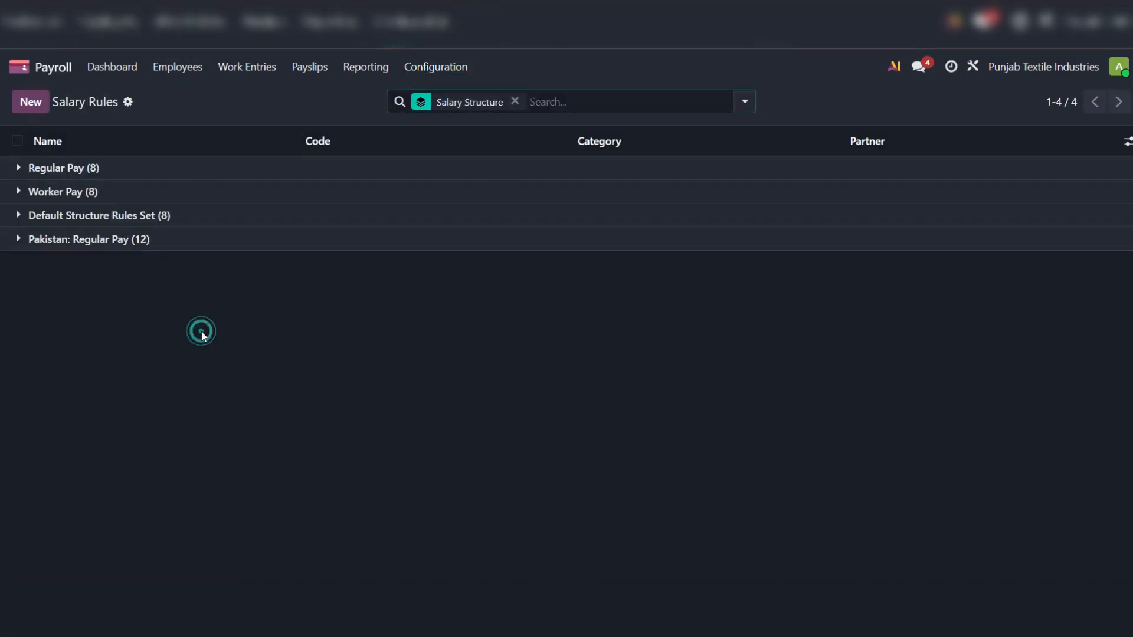
click(17, 168)
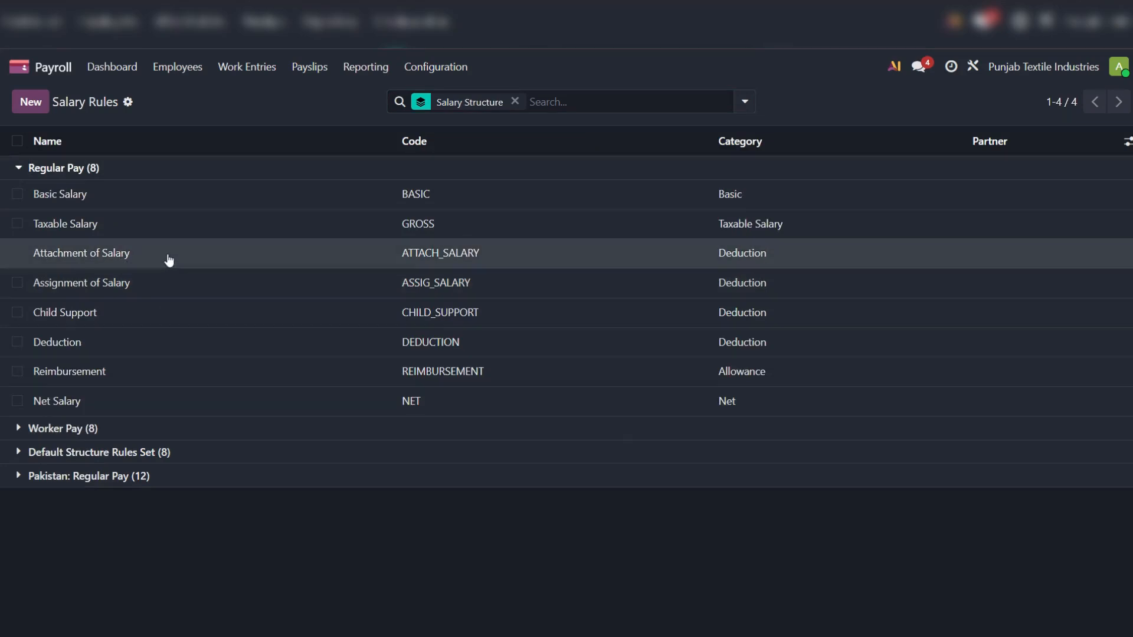
click(165, 252)
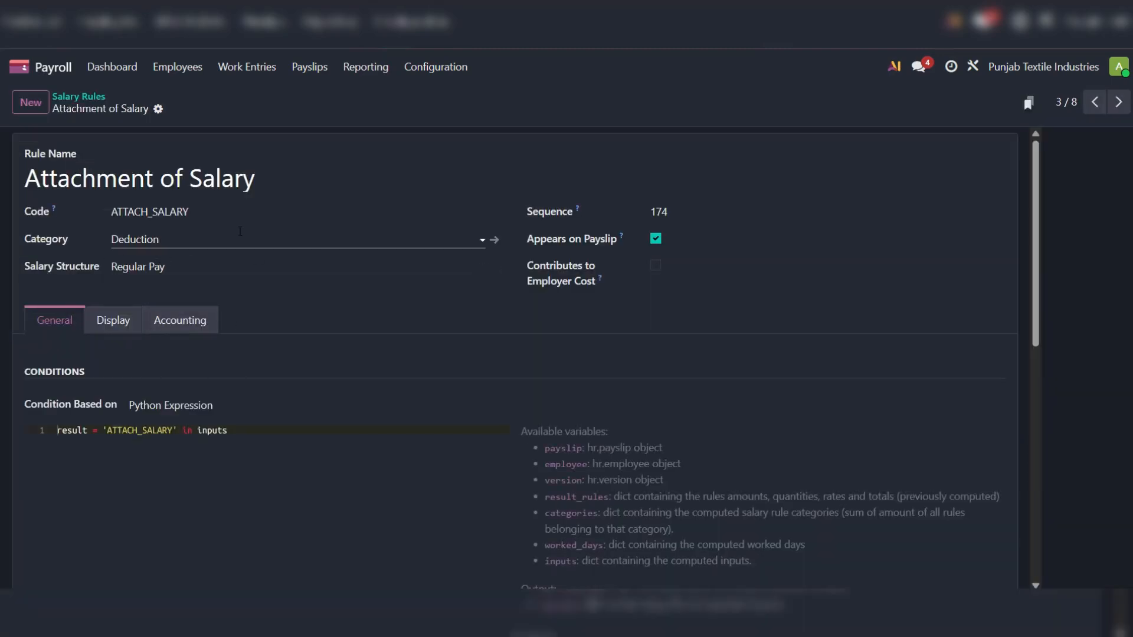
click(159, 110)
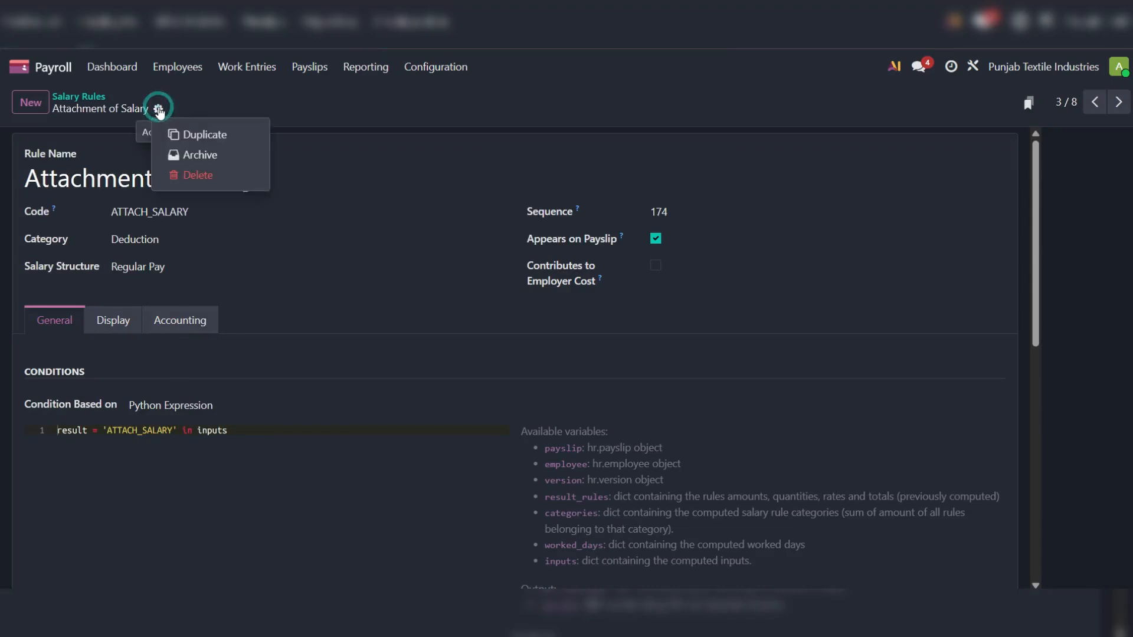
click(437, 121)
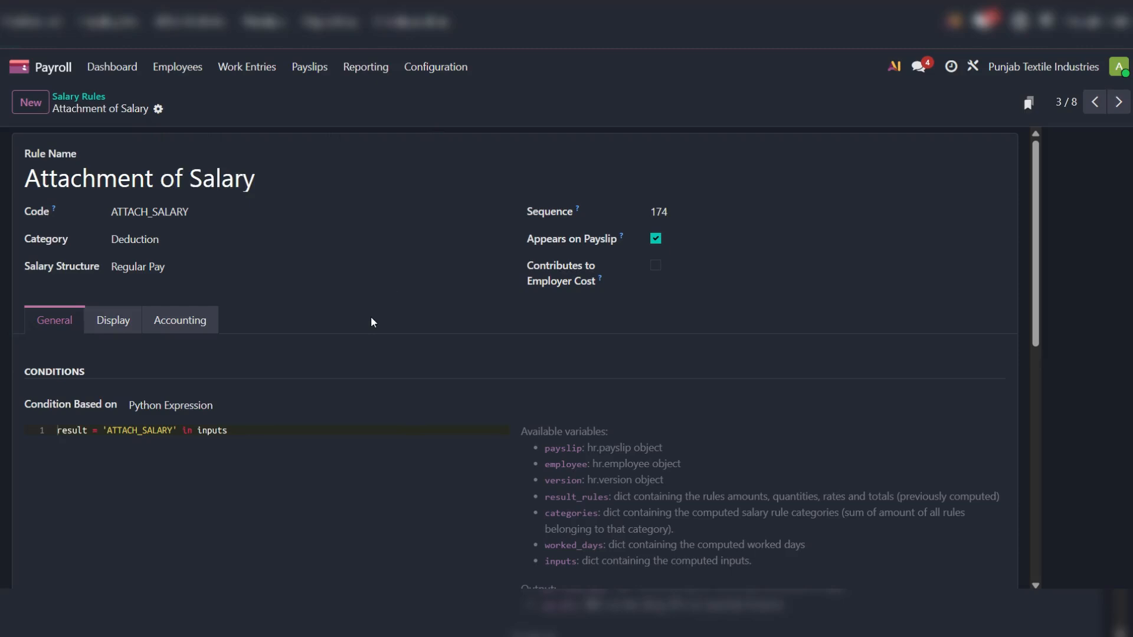
click(181, 322)
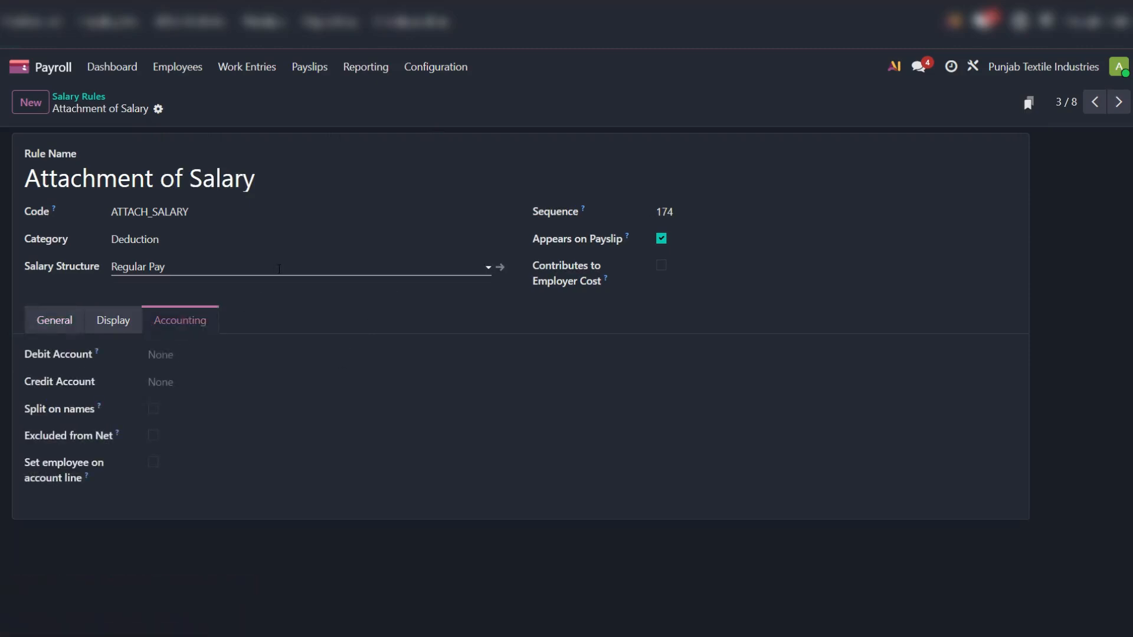
Try 1122003 Loan to Employees as the rule's credit account and clear the field again.
click(230, 381)
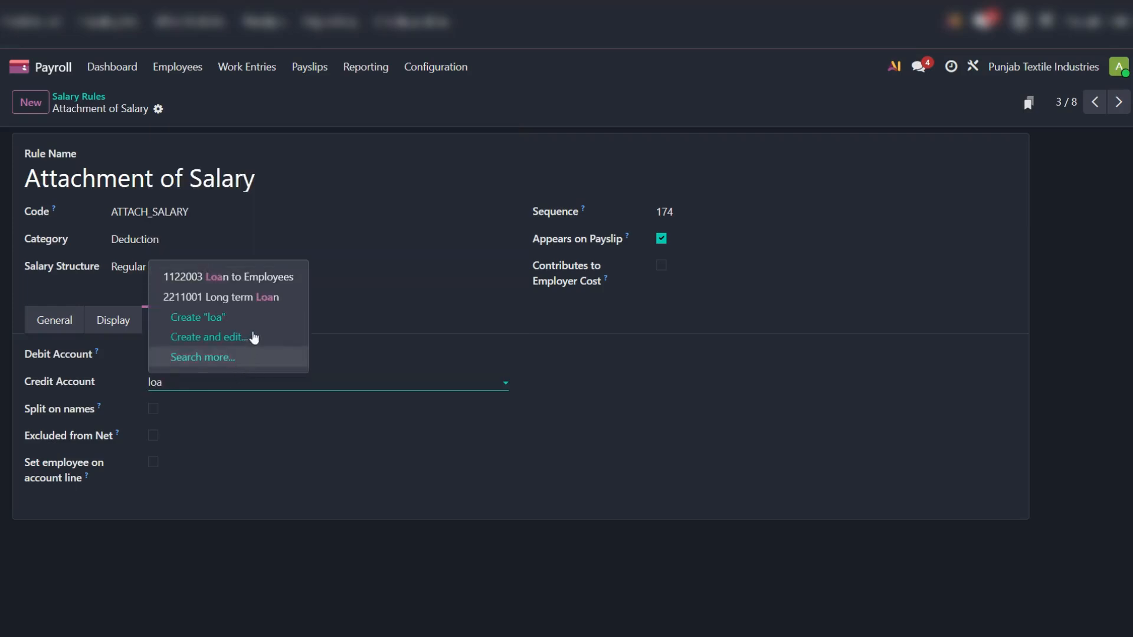
click(283, 277)
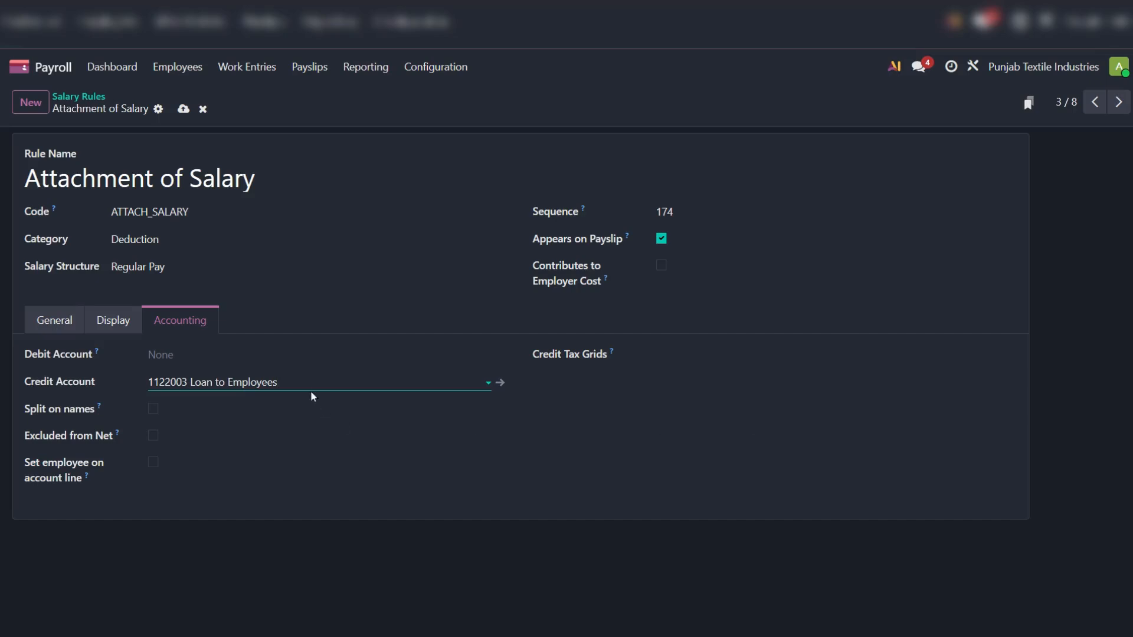
click(260, 352)
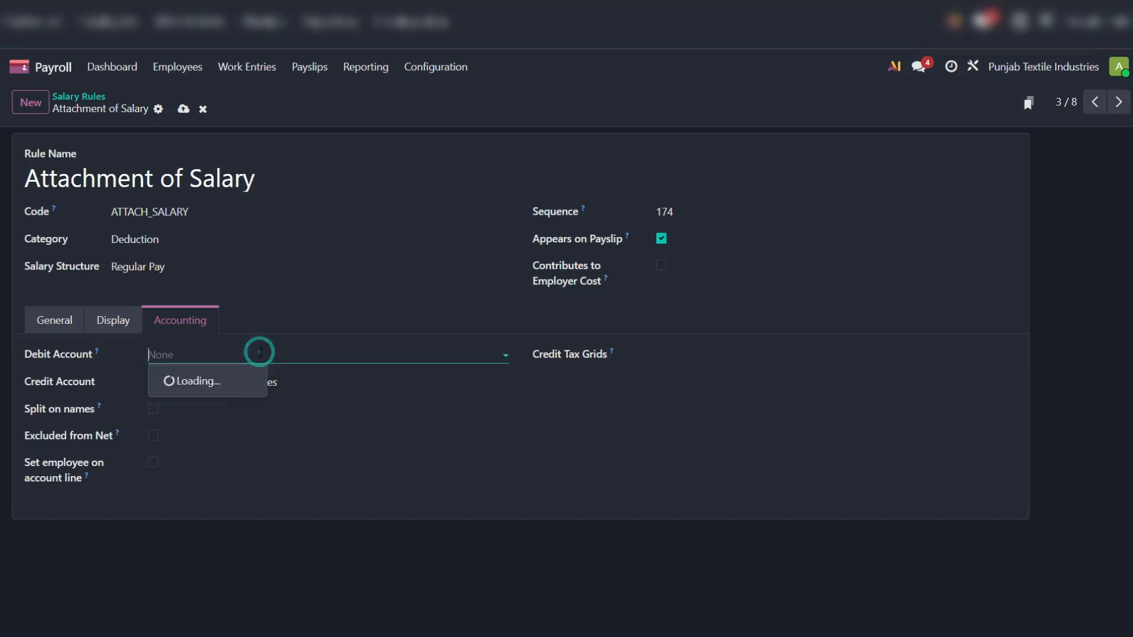
click(597, 104)
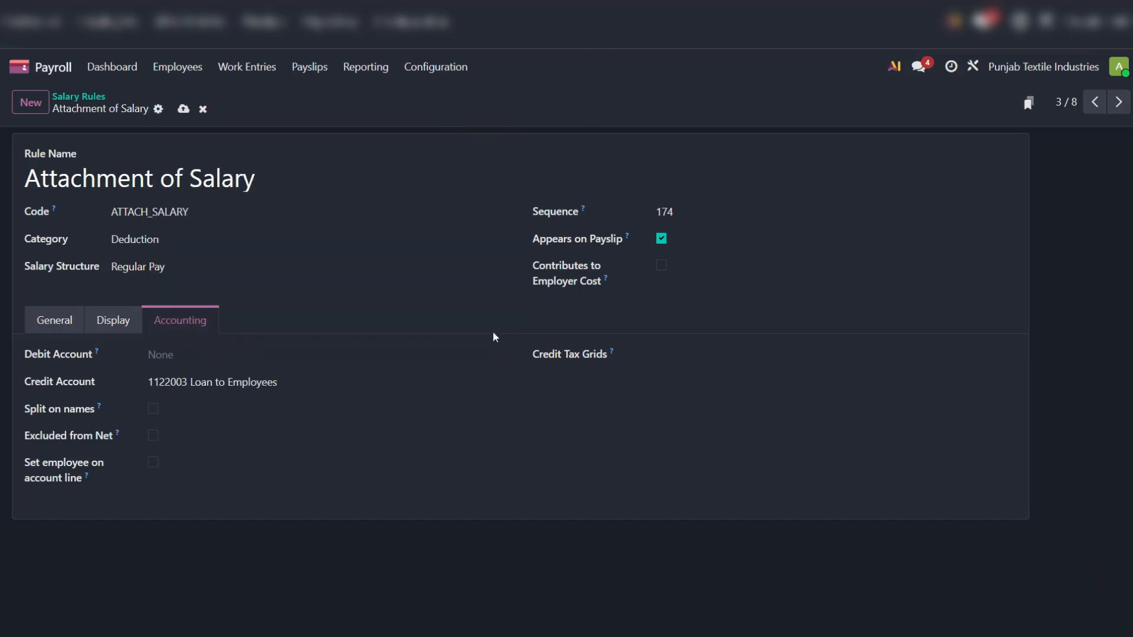
click(336, 381)
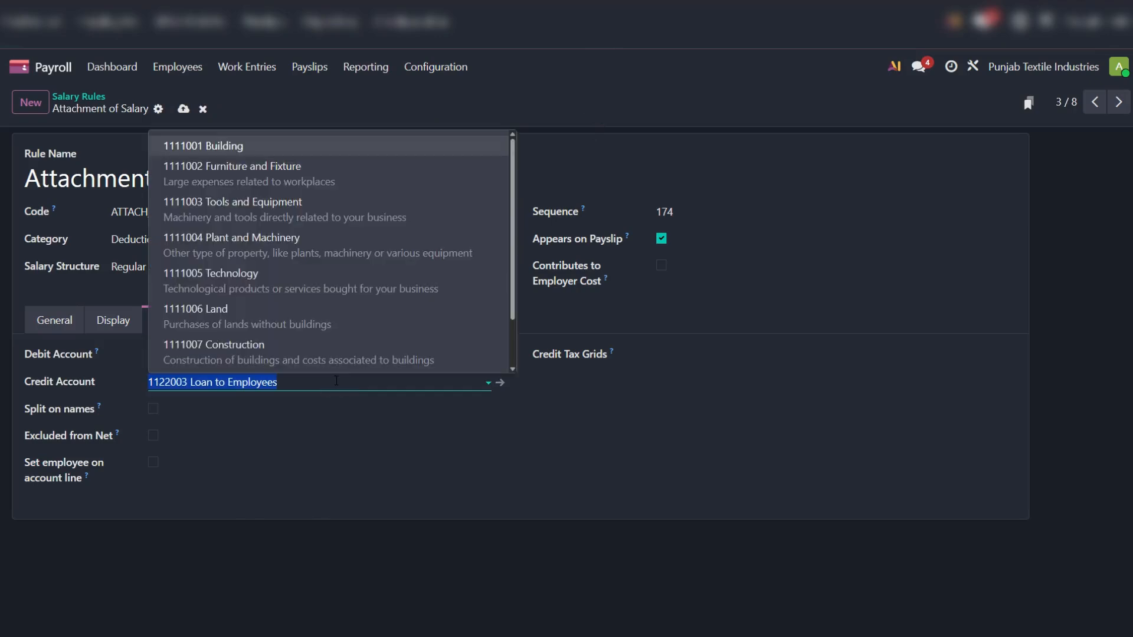
key(BackSpace)
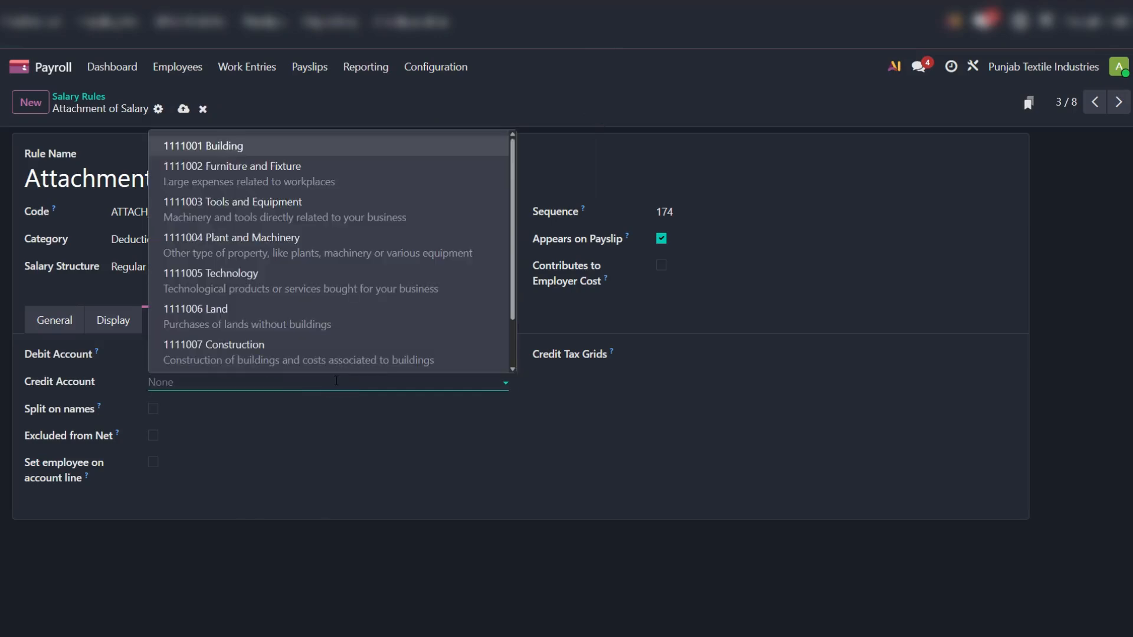
click(485, 111)
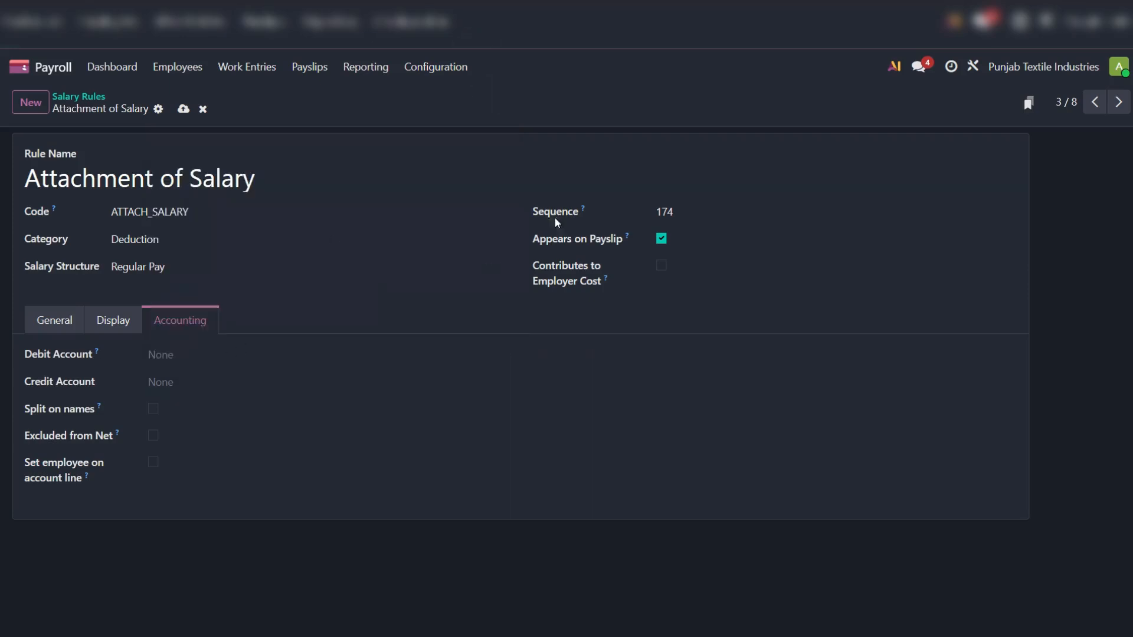
Set the Attachment of Salary rule's credit account to 1122003 Loan to Employees and save the rule.
click(215, 387)
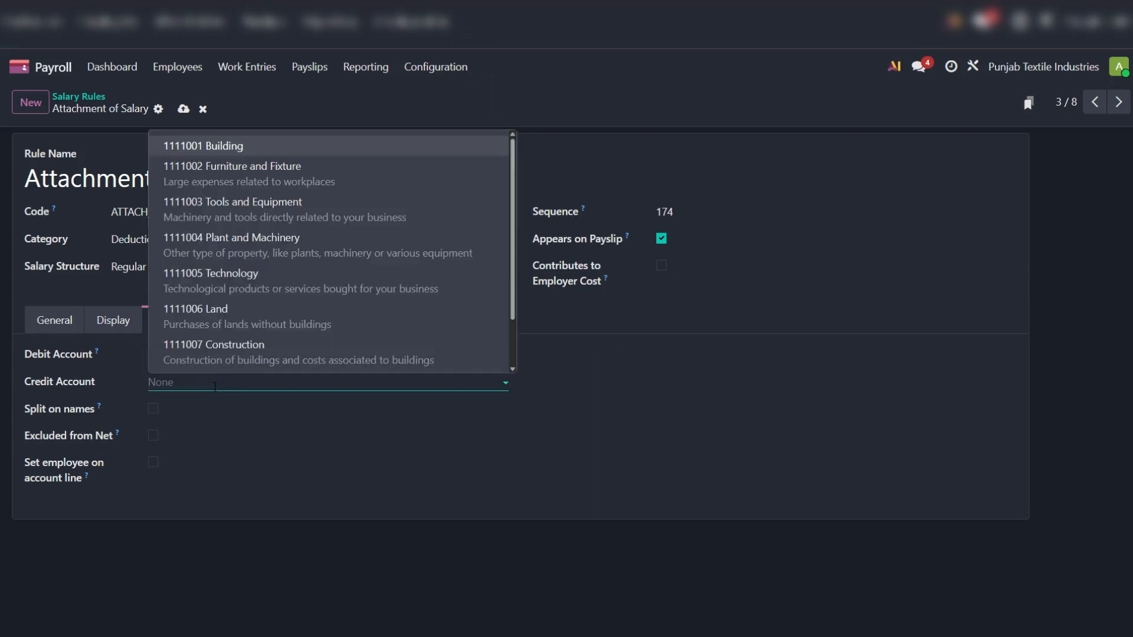
text(loan)
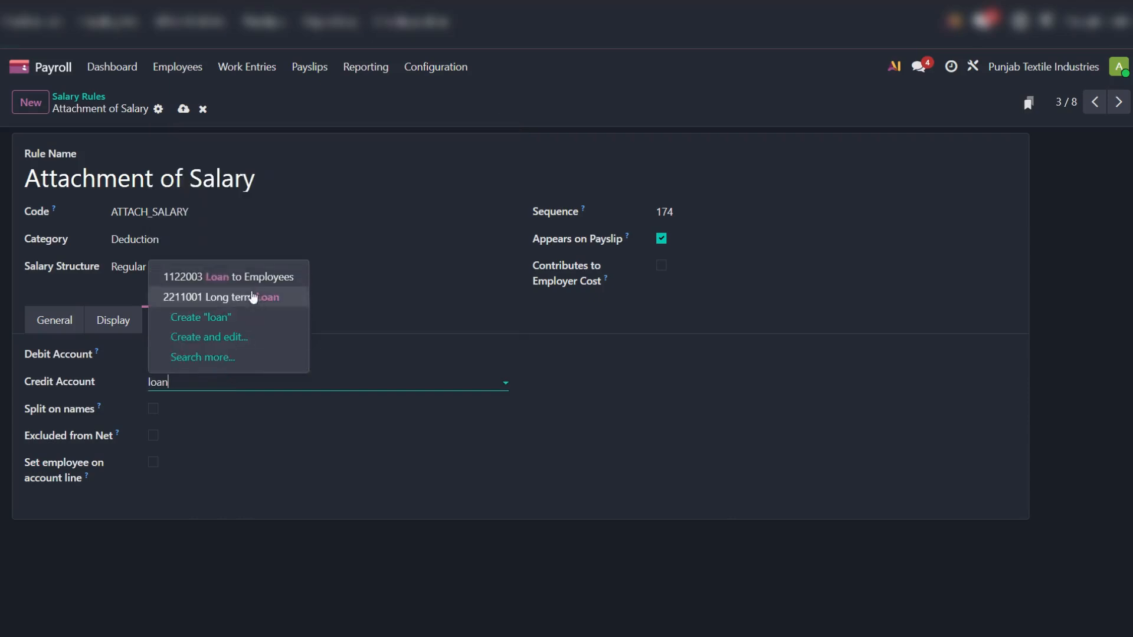
click(254, 288)
click(183, 109)
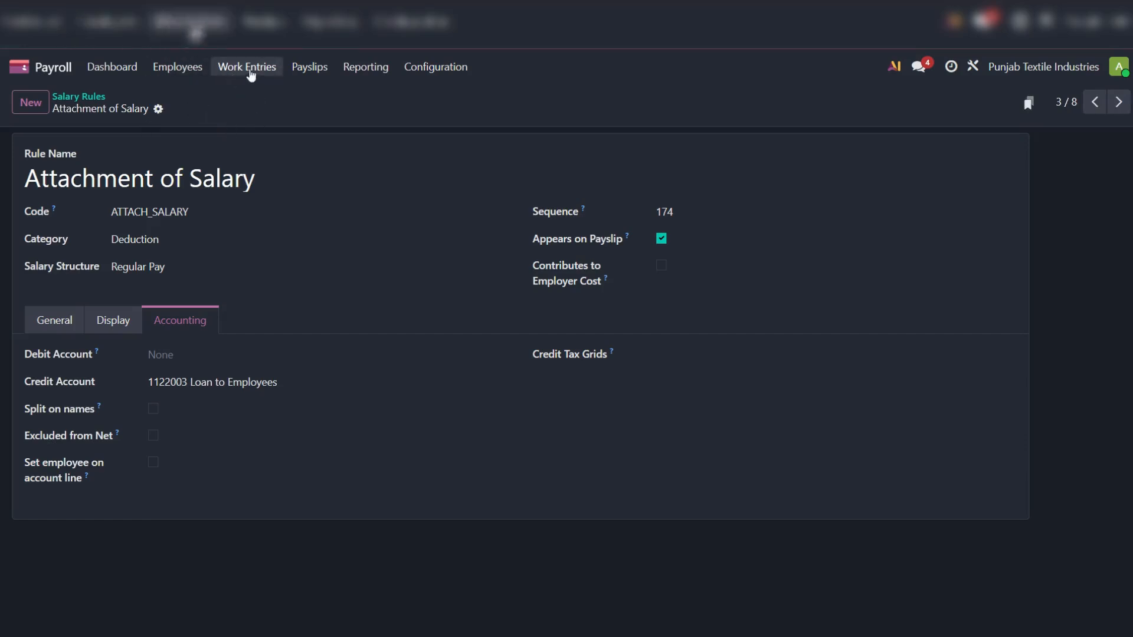
Review both employees' January 2026 payslips and open the Salary Adjustments list.
click(307, 67)
click(318, 101)
click(116, 171)
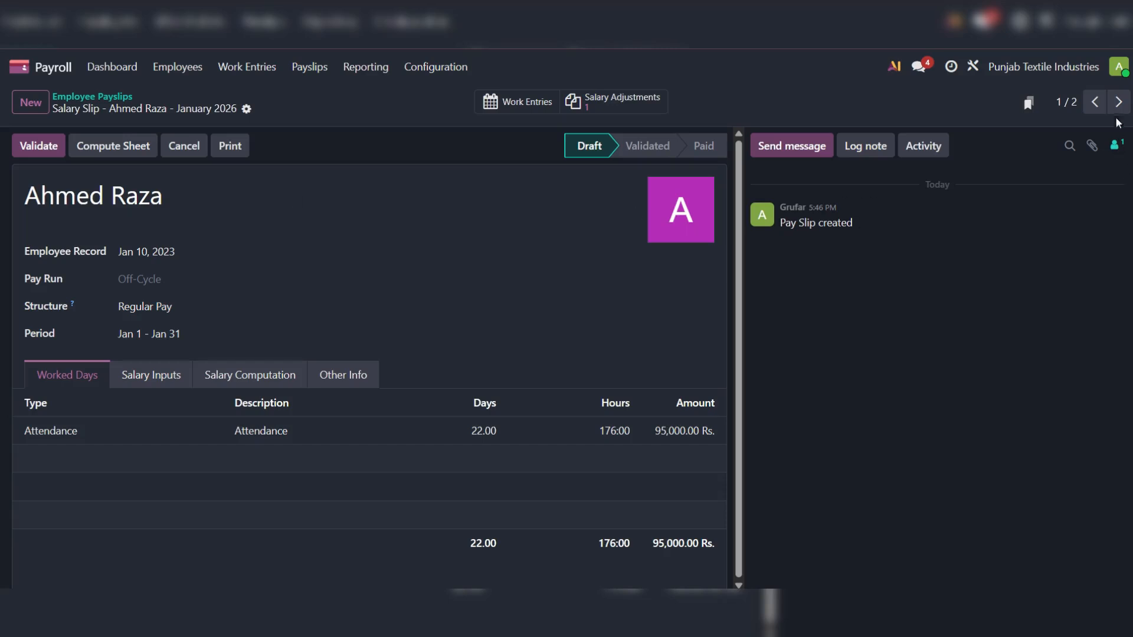
click(1118, 101)
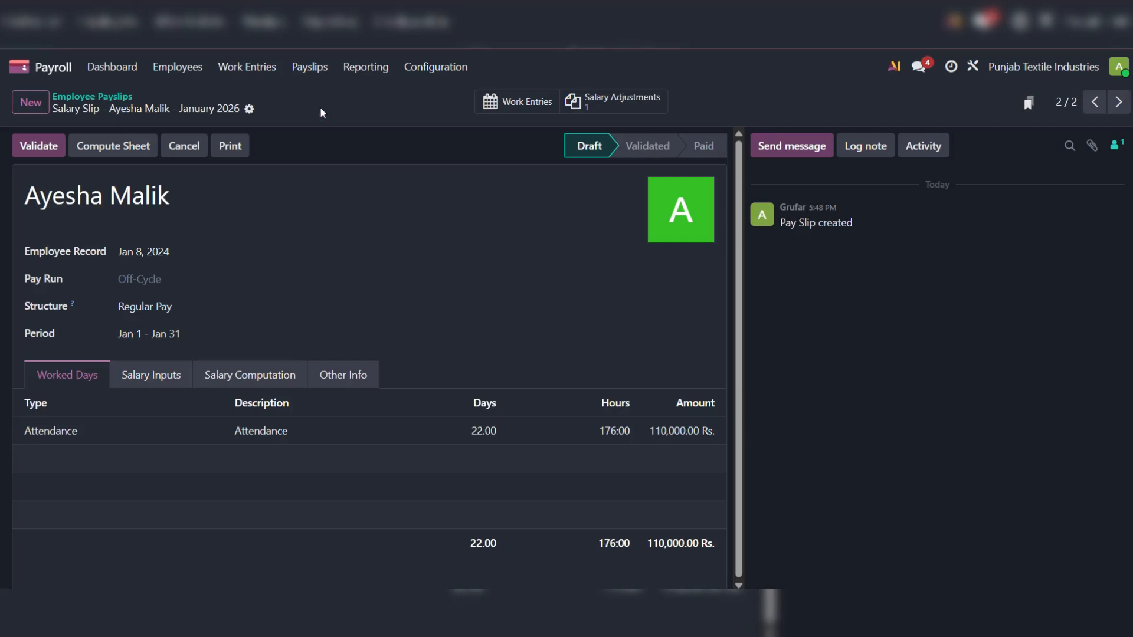
click(175, 70)
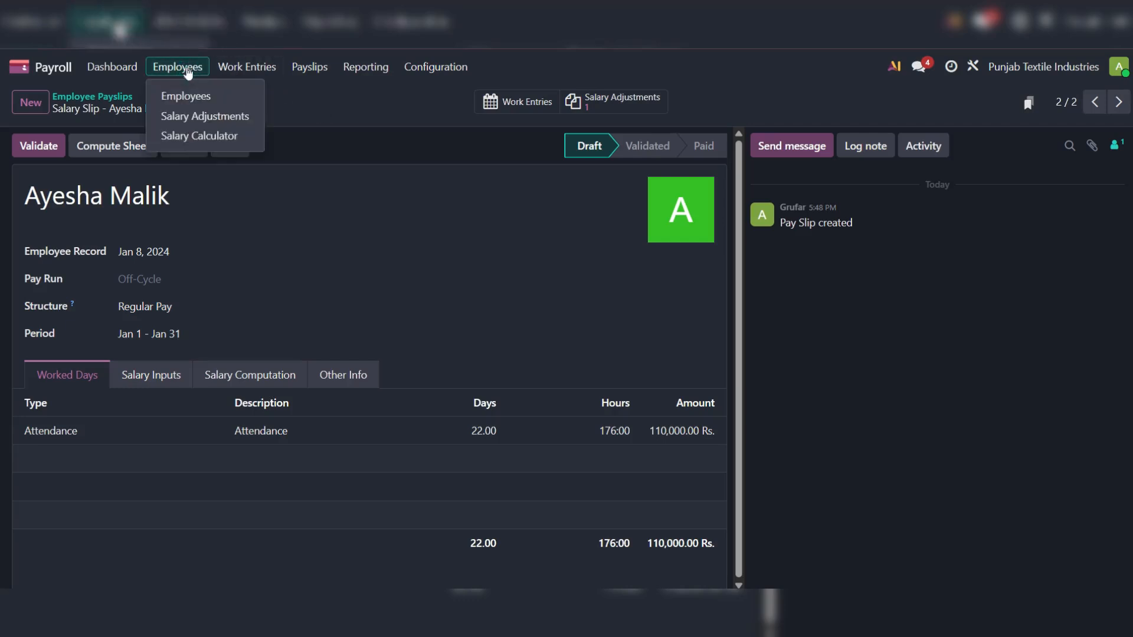
click(235, 115)
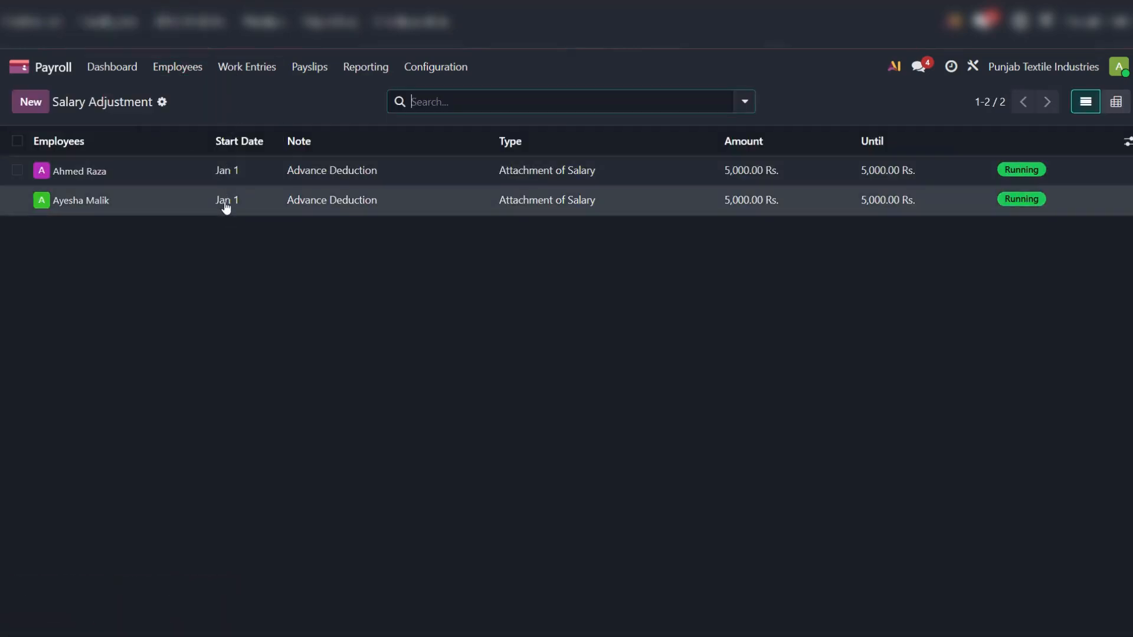
Switch to the Accounting app and open the second employee's advance payment from the vendor payments.
click(23, 68)
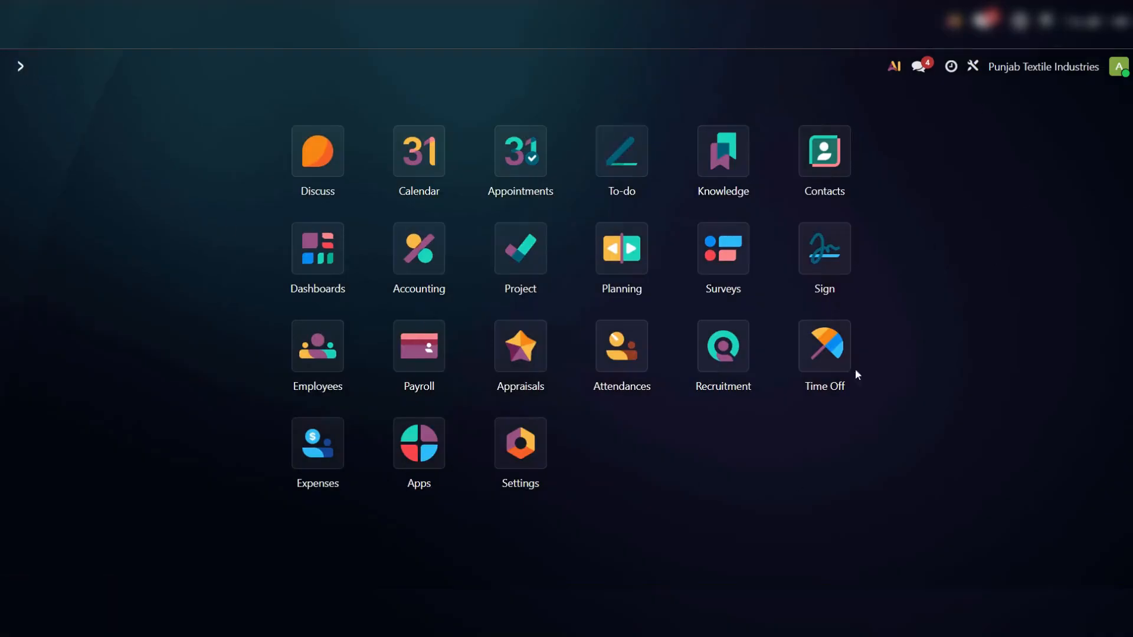
click(407, 242)
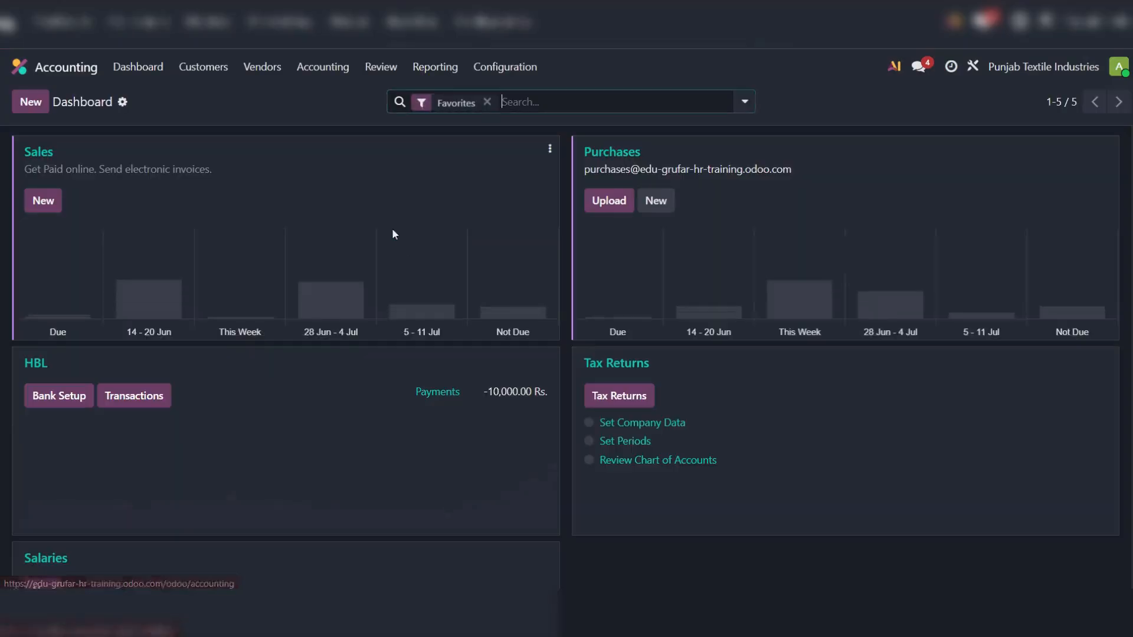
click(263, 68)
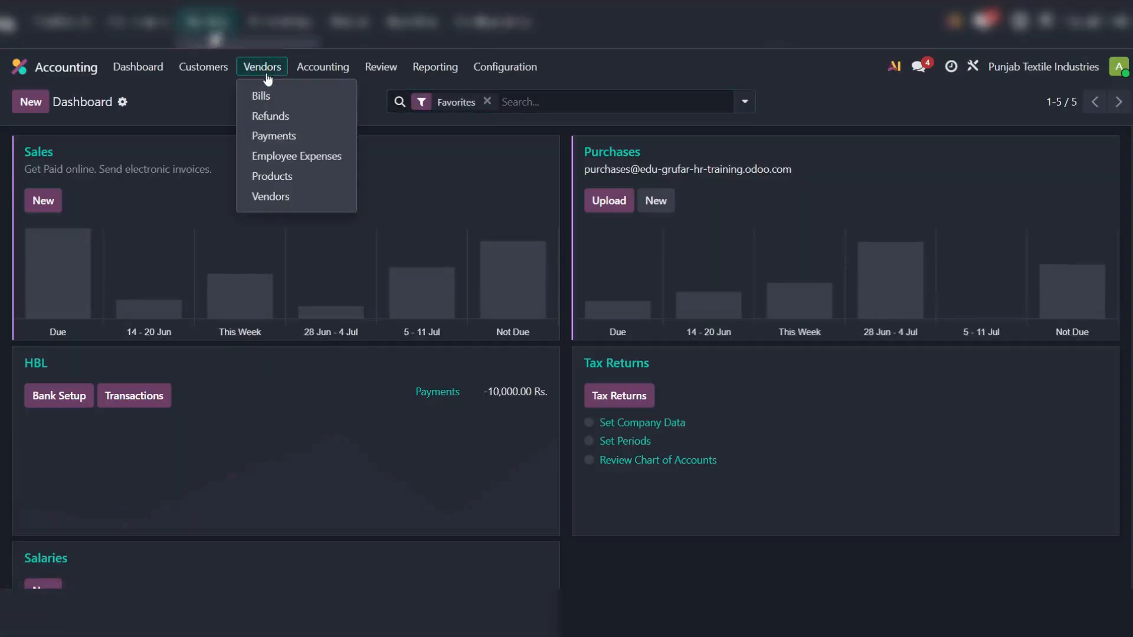
click(280, 135)
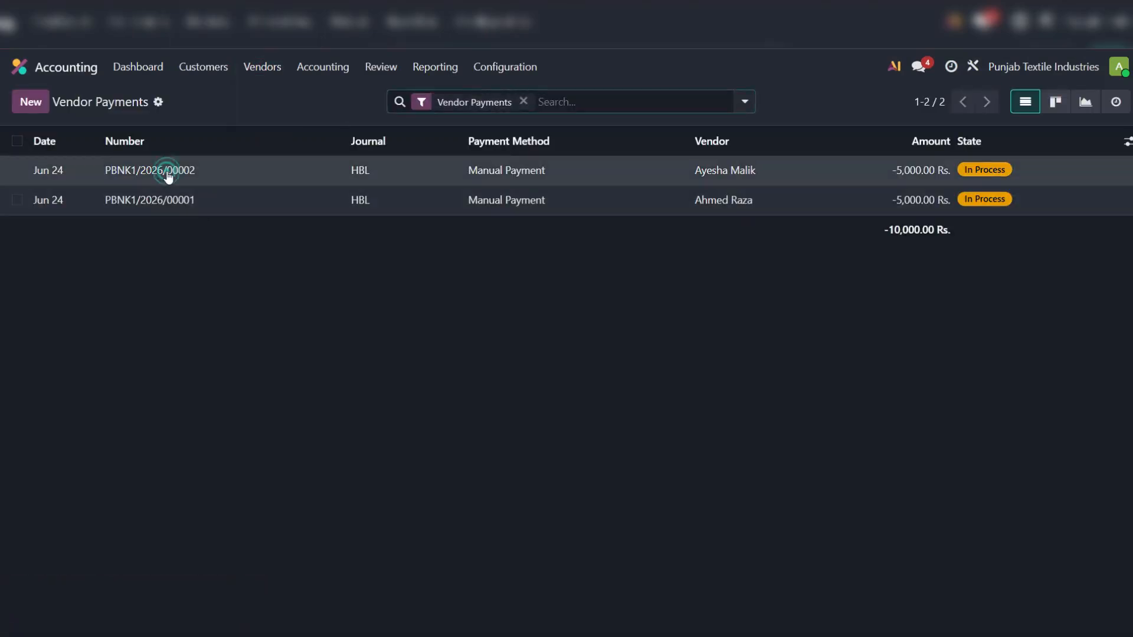
click(168, 173)
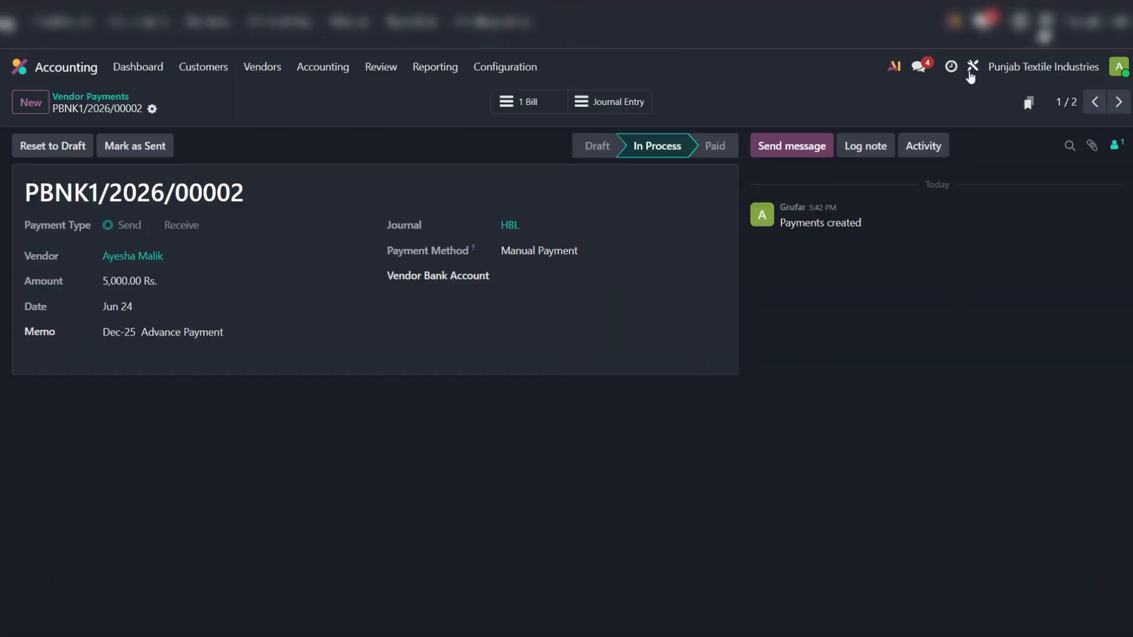
Return to the Payroll app and check the employees' advance deductions among the salary adjustments.
click(19, 67)
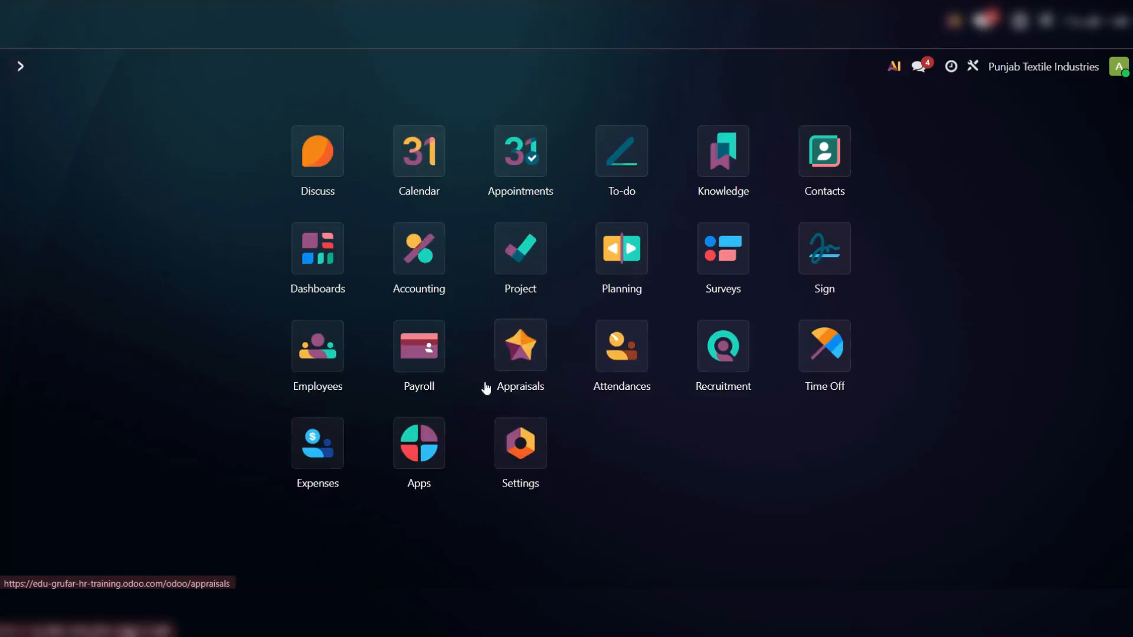
click(420, 348)
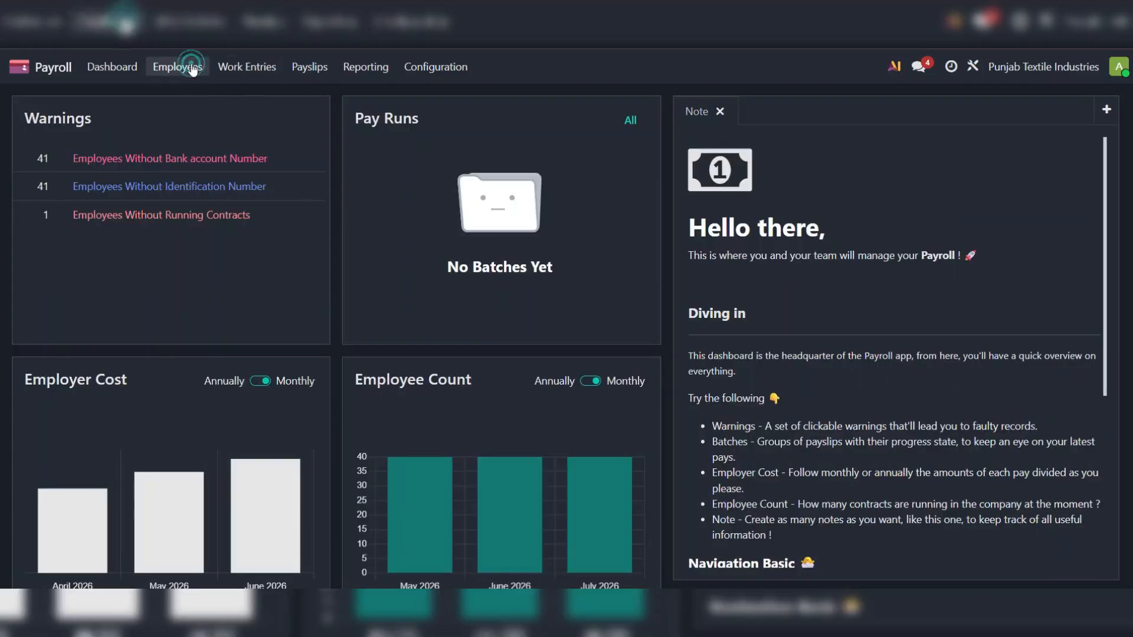
click(183, 67)
click(222, 117)
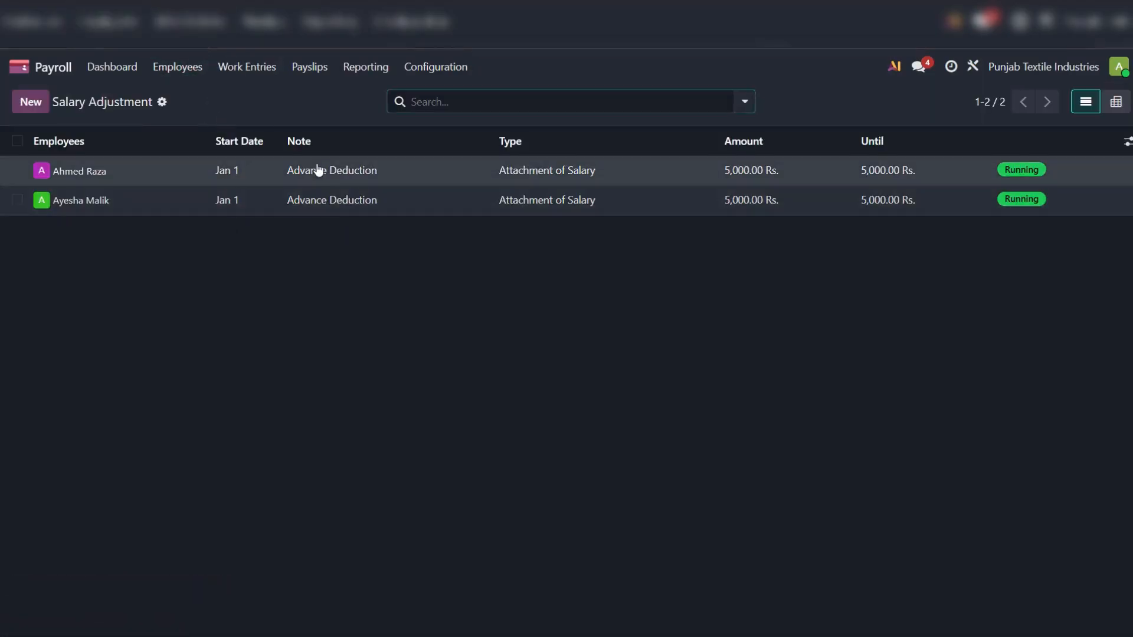